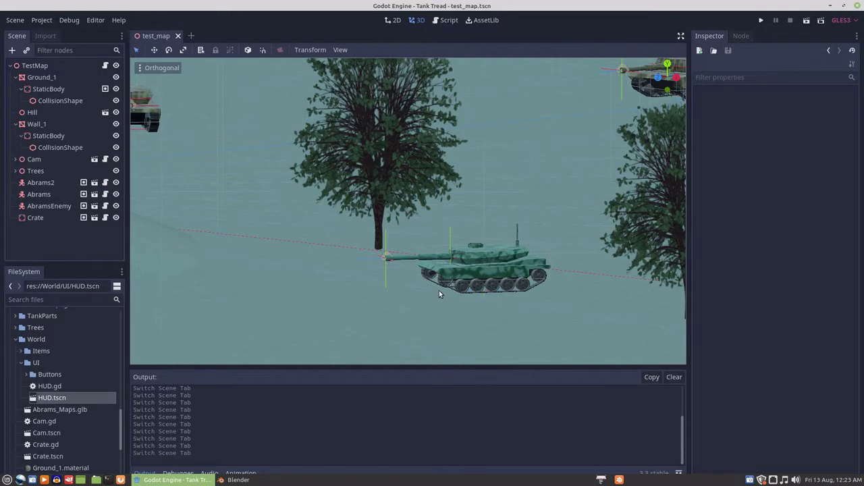
- Zoom the Godot test_map 3D viewport in before switching over to Blender
scroll(478, 311, up, 2)
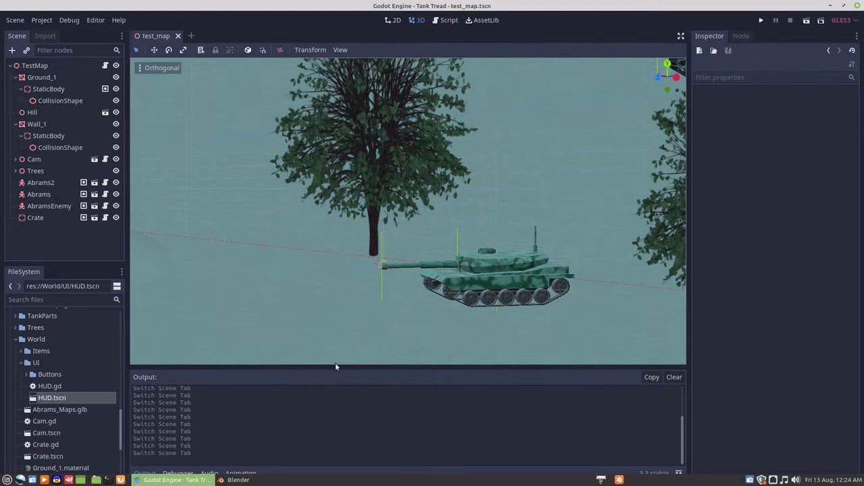
mouse_move(239, 480)
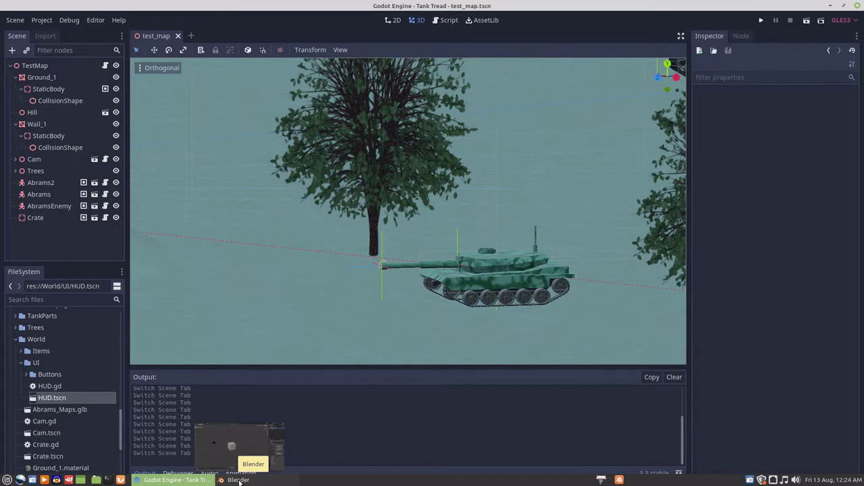
- Bring Blender forward and delete the default cube, camera and light
click(239, 481)
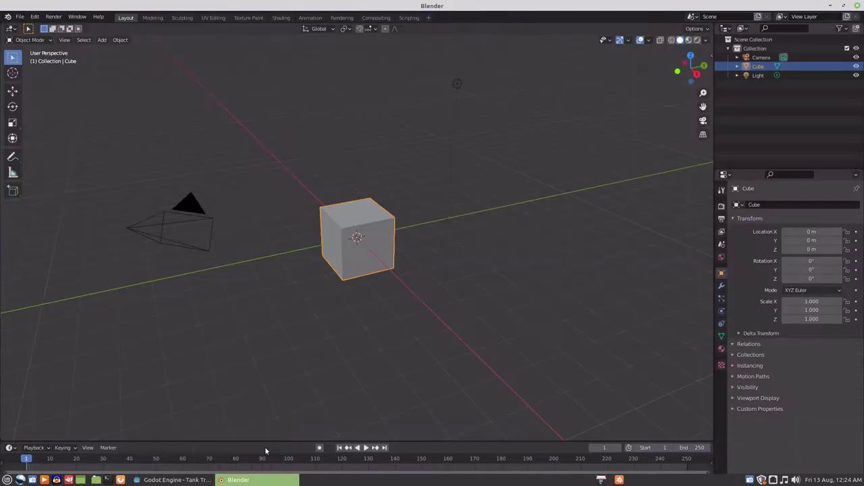
key(x)
click(349, 332)
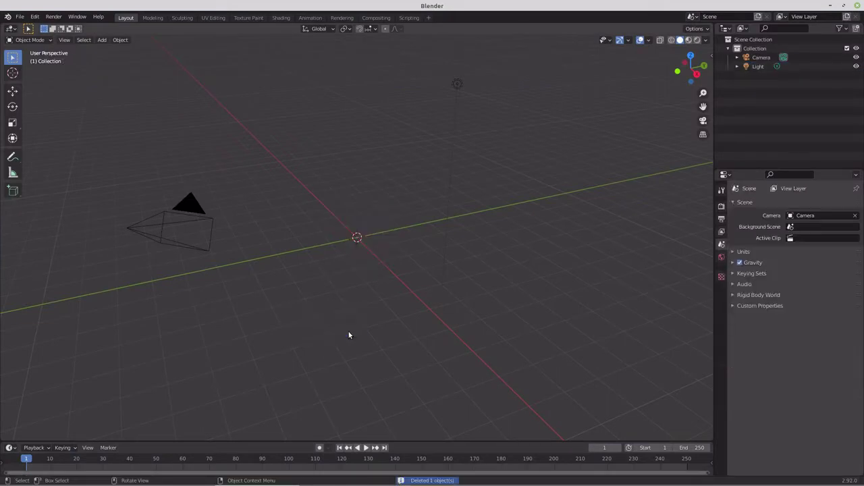
key(a)
key(x)
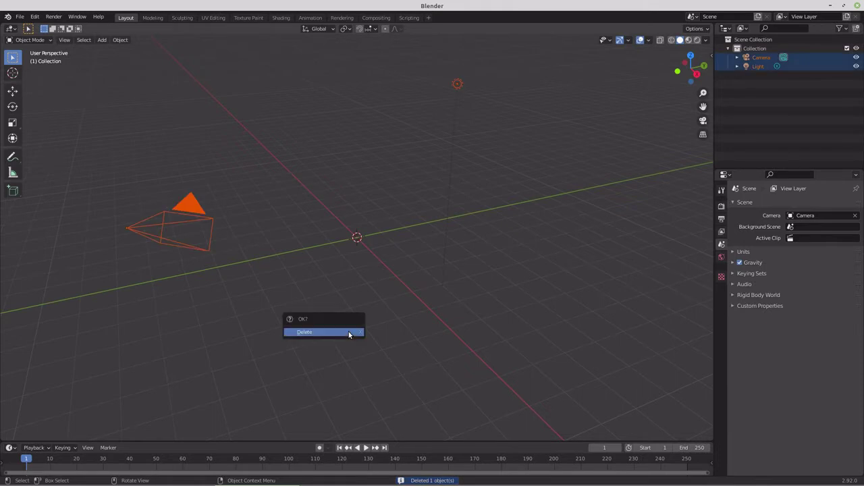
click(348, 333)
- Switch to front view and open the Add menu at Image
key(KP_1)
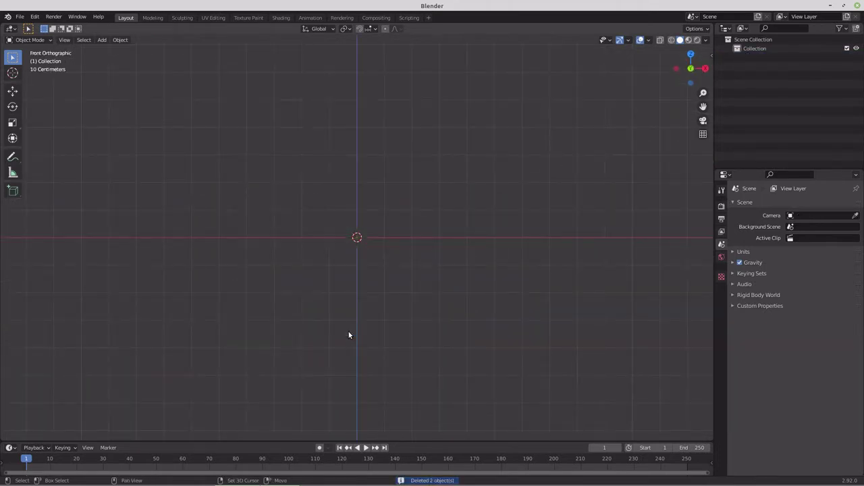
key(shift+a)
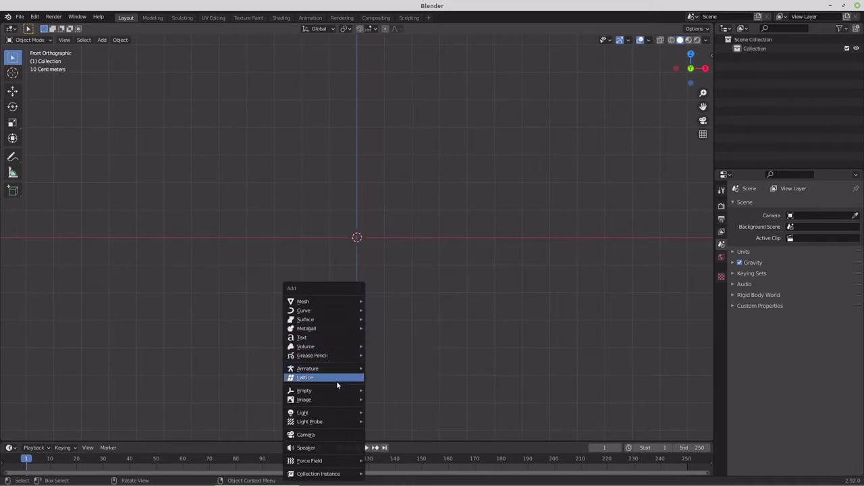
mouse_move(336, 400)
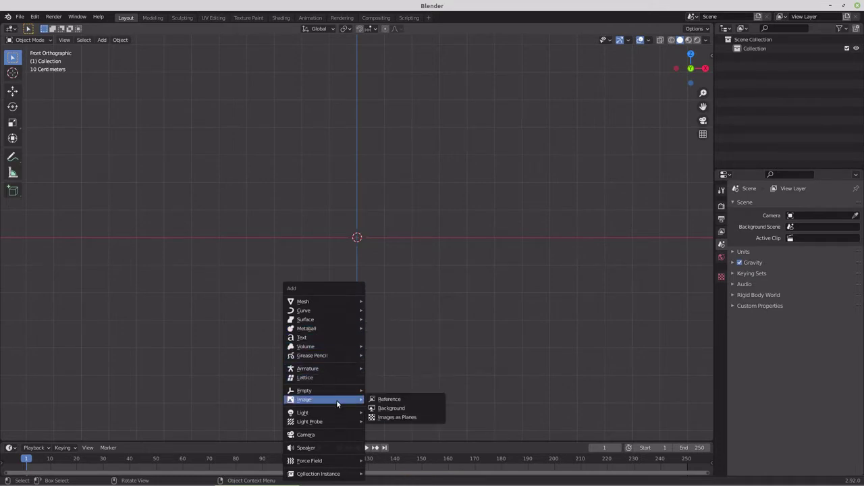
- Load the Desktop grenade launcher picture as a Reference image and zoom in on it
click(390, 399)
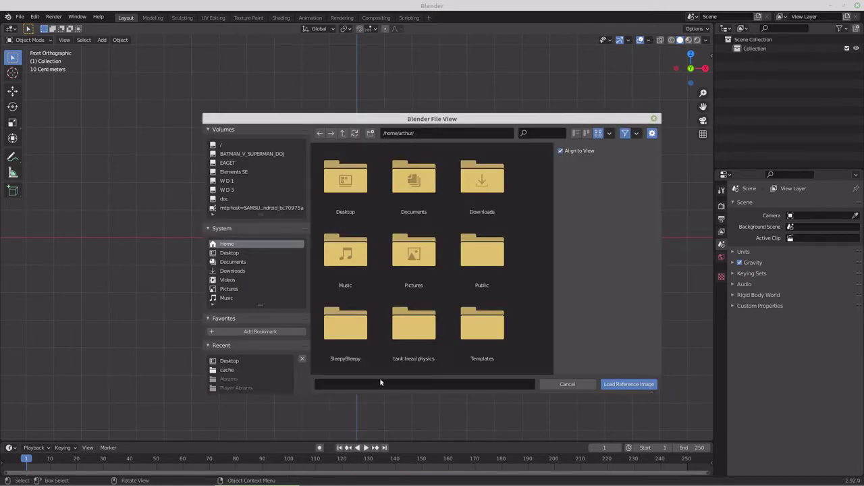
double_click(354, 194)
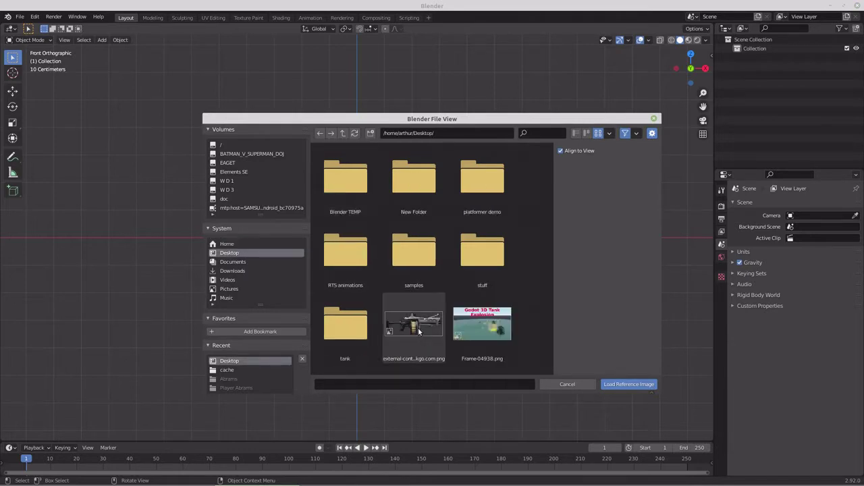
double_click(418, 327)
scroll(376, 327, up, 5)
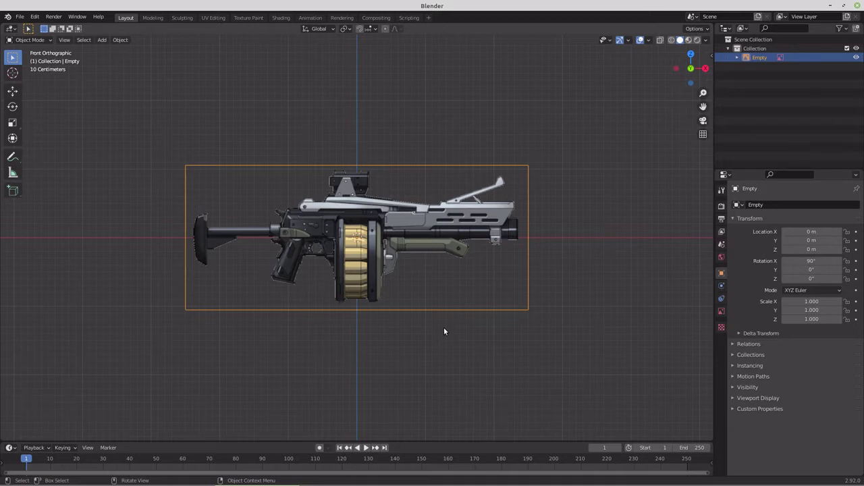
- Add a cylinder mesh over the reference image
key(shift+a)
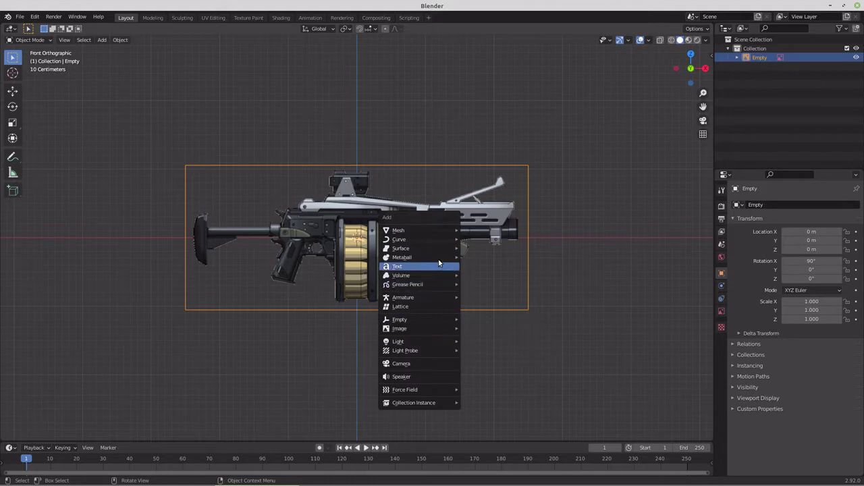
mouse_move(435, 230)
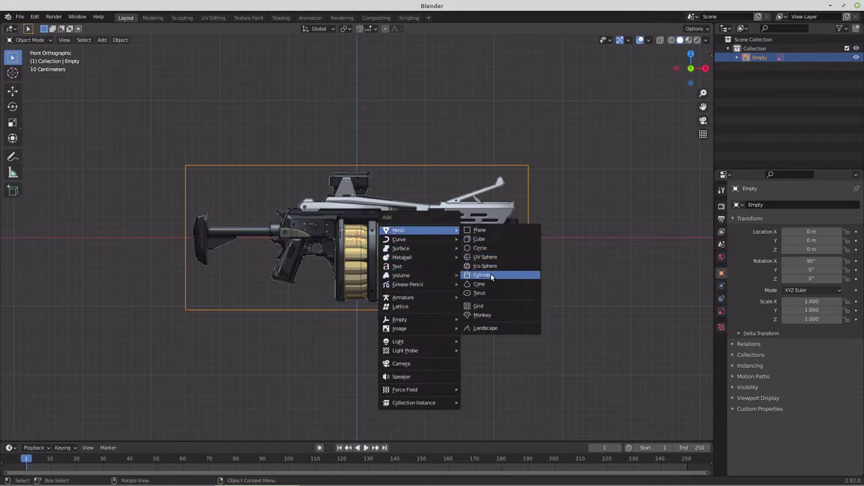
click(482, 275)
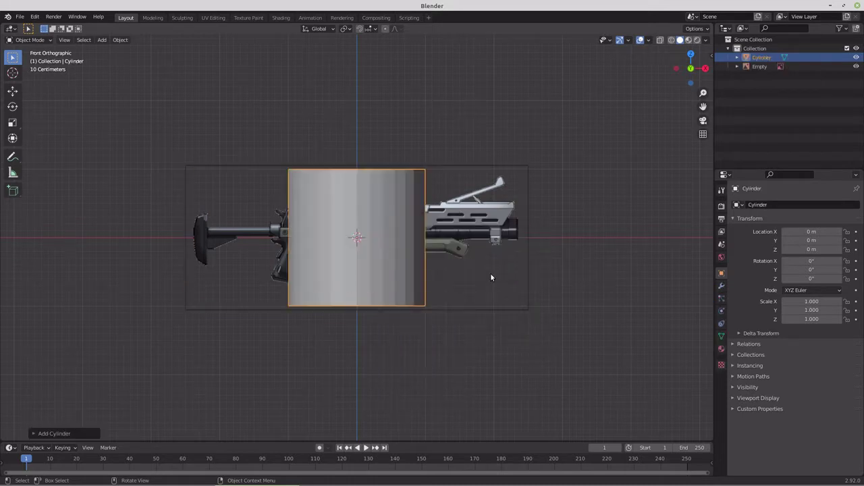
- Give the cylinder three material slots and a near-black Material.001 in the first
click(720, 348)
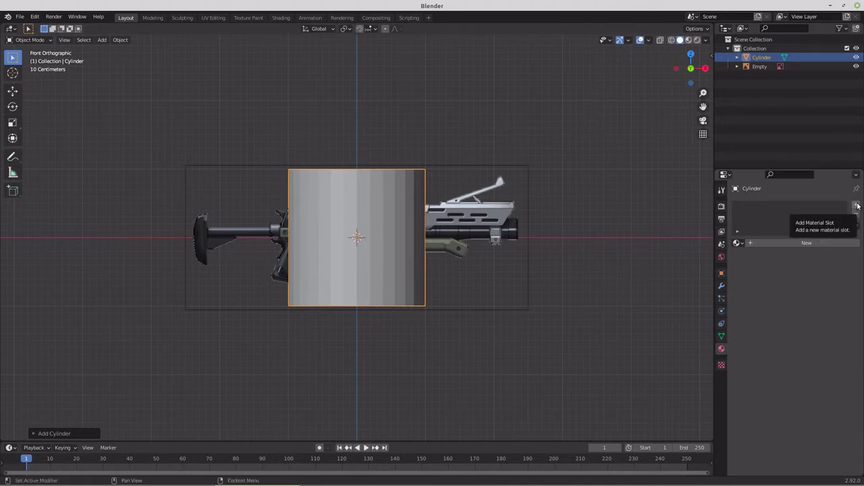
click(857, 205)
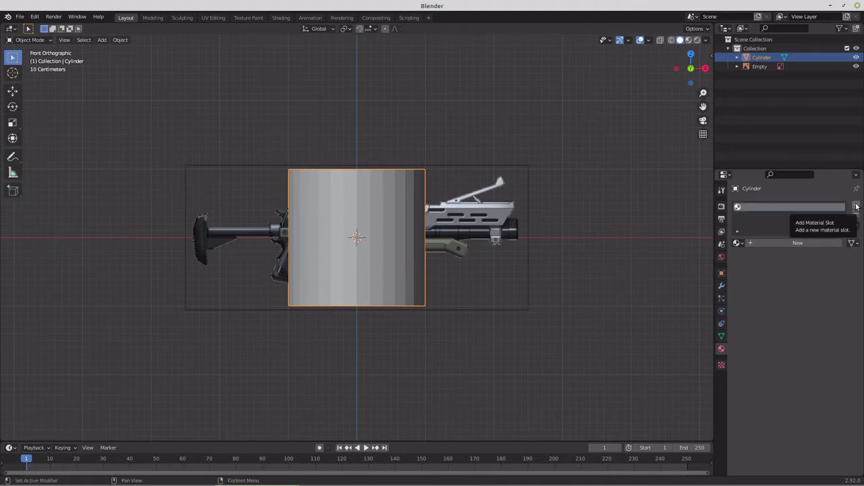
click(857, 206)
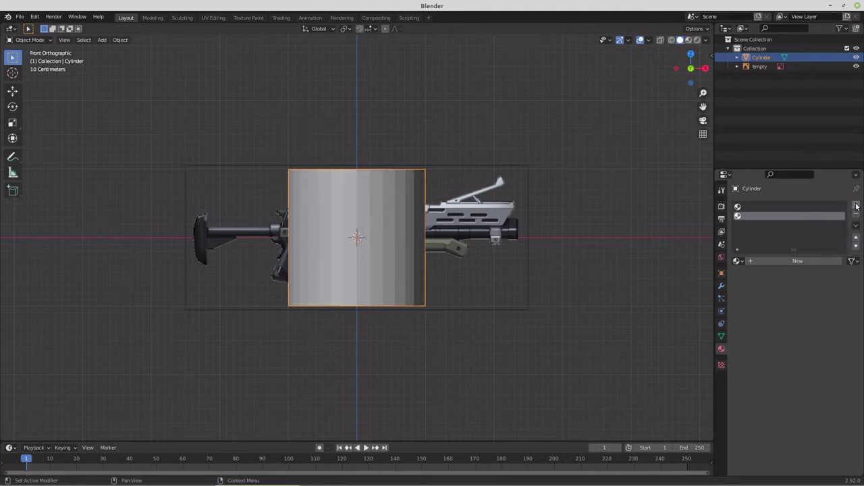
click(857, 206)
click(764, 208)
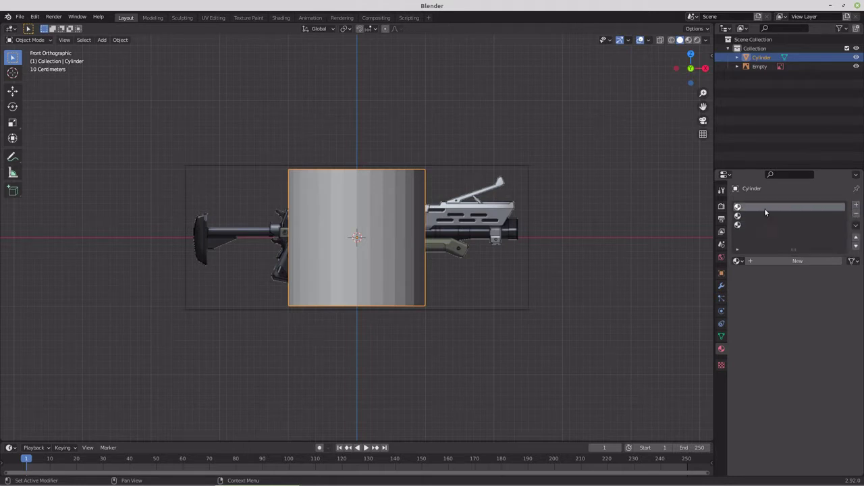
click(786, 260)
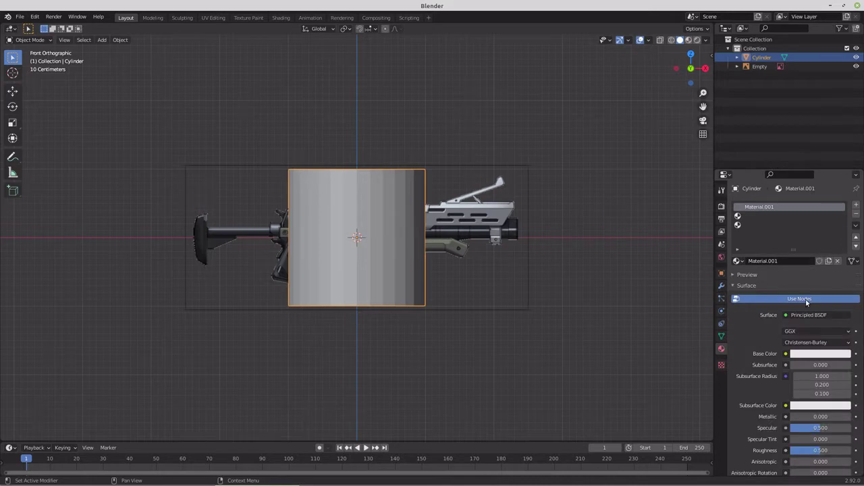
click(817, 353)
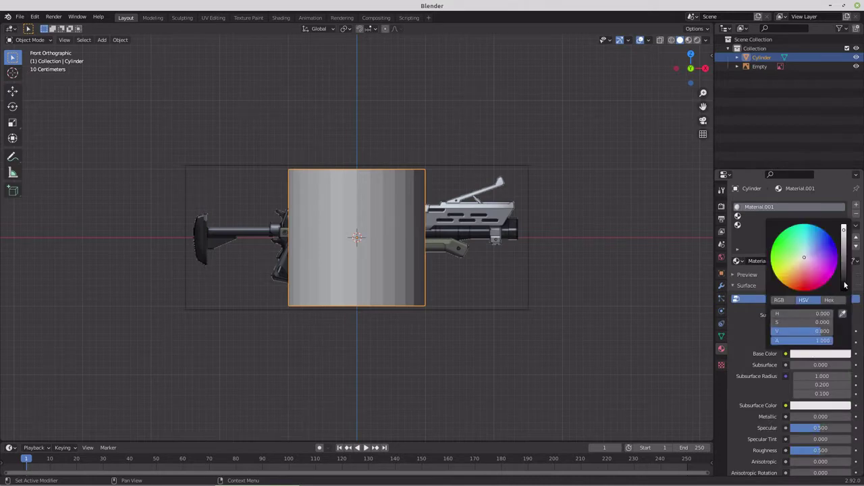
click(843, 287)
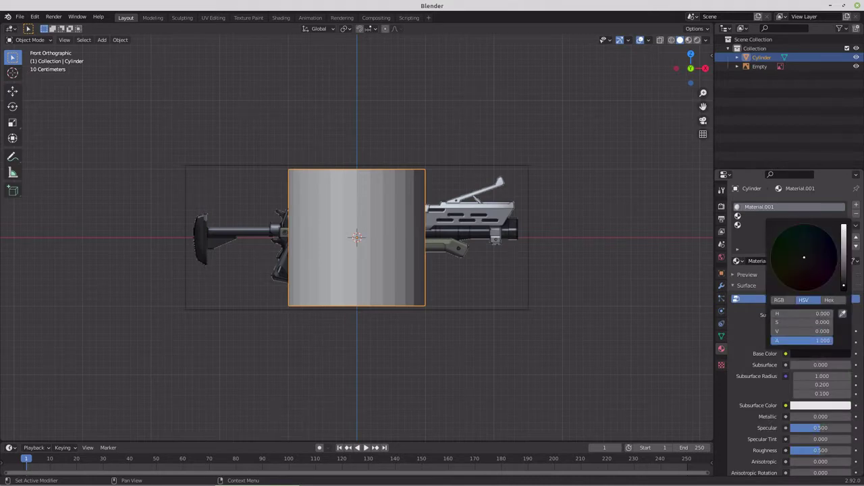
click(843, 287)
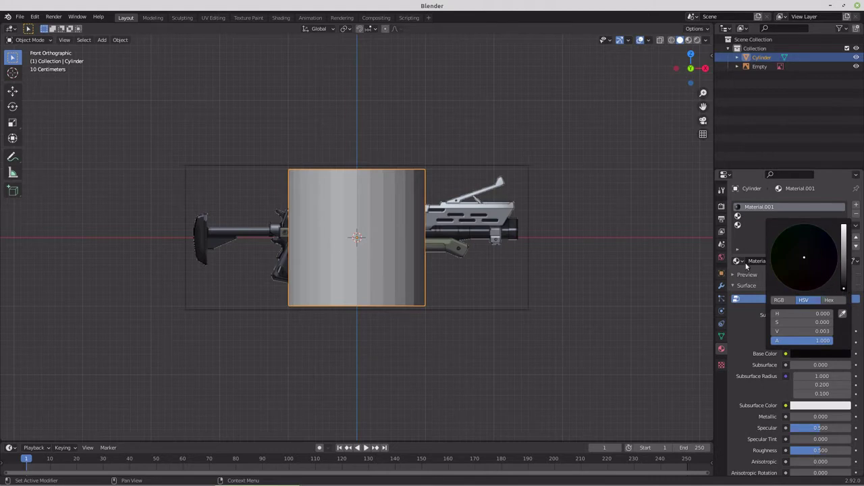
- Create a grey Material.002 with metallic about 0.662 and roughness about 0.184
click(783, 216)
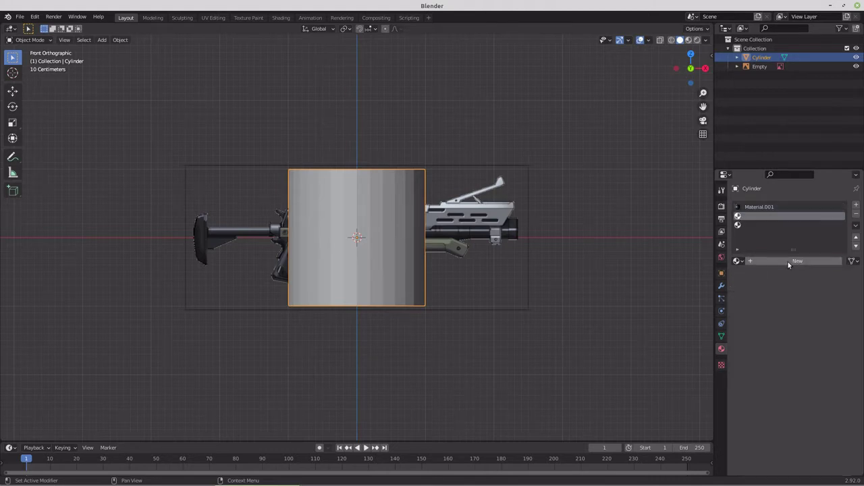
click(787, 260)
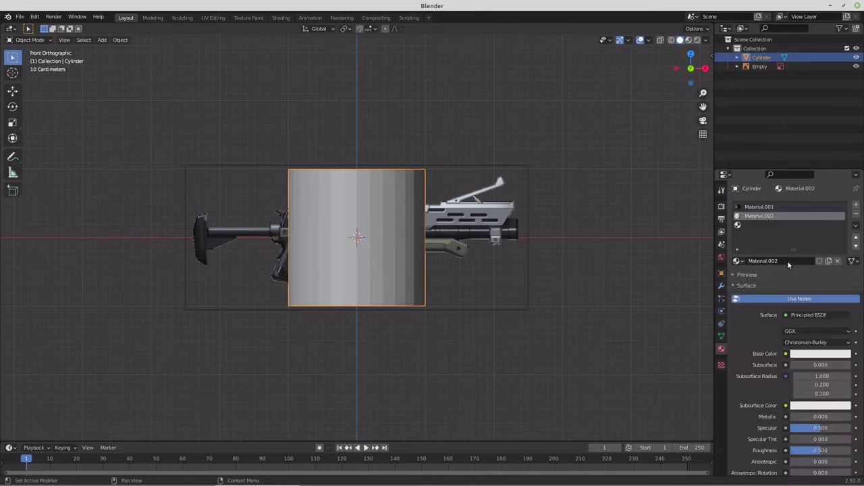
click(820, 353)
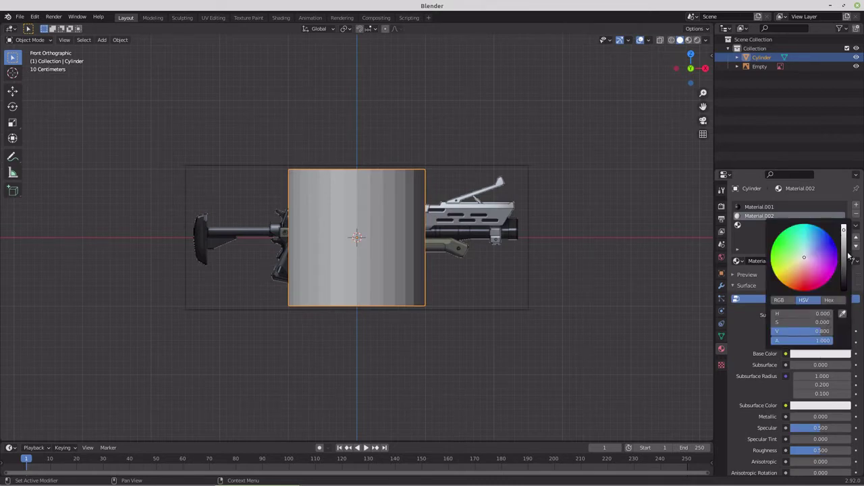
click(845, 260)
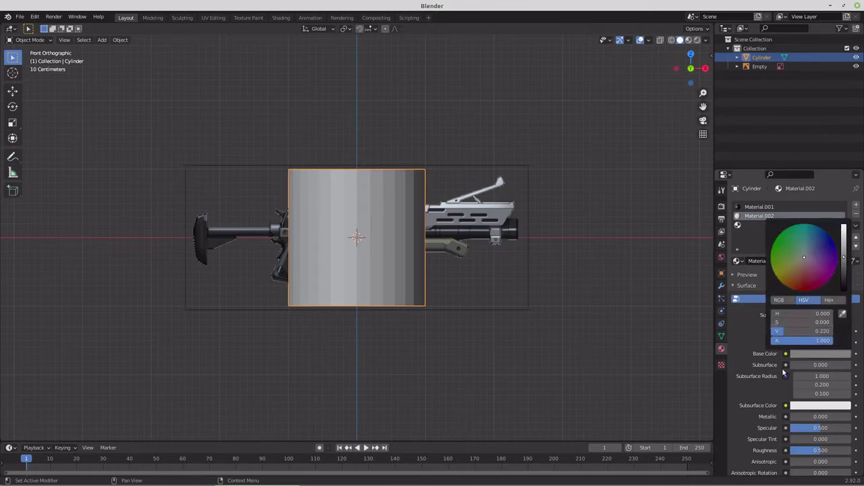
drag(791, 417, 831, 416)
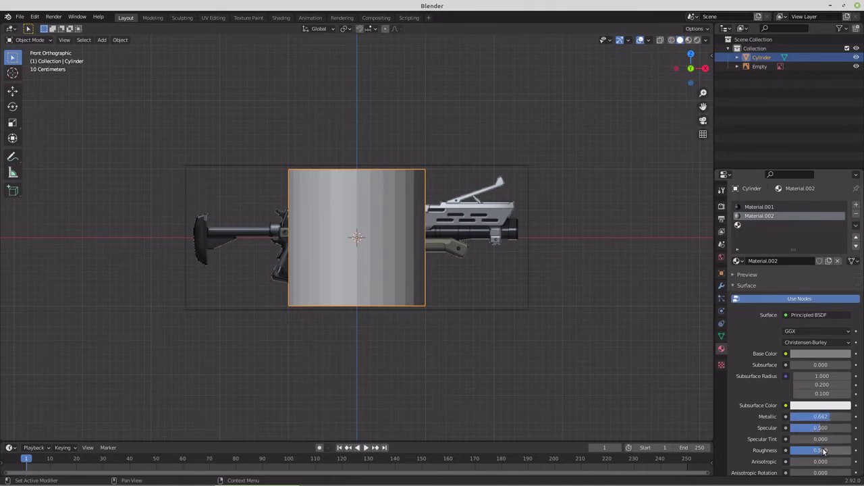
drag(818, 450, 801, 450)
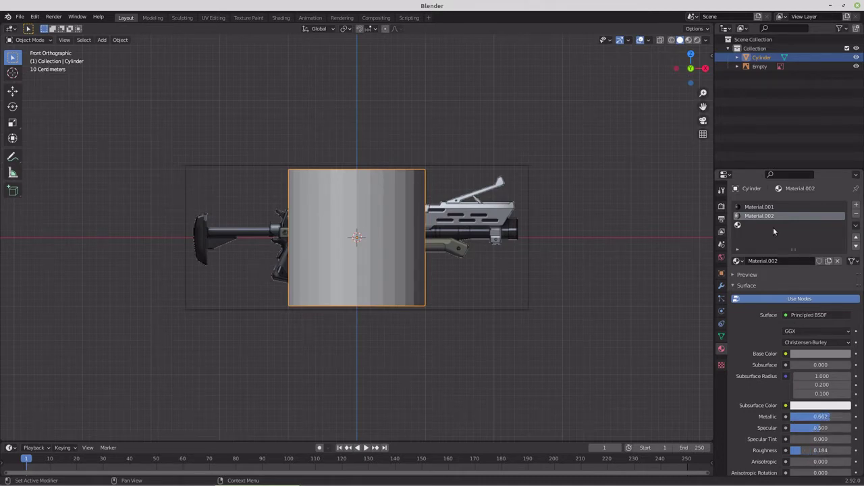
- Make Material.001 somewhat metallic and lower its roughness to 0.279
click(763, 207)
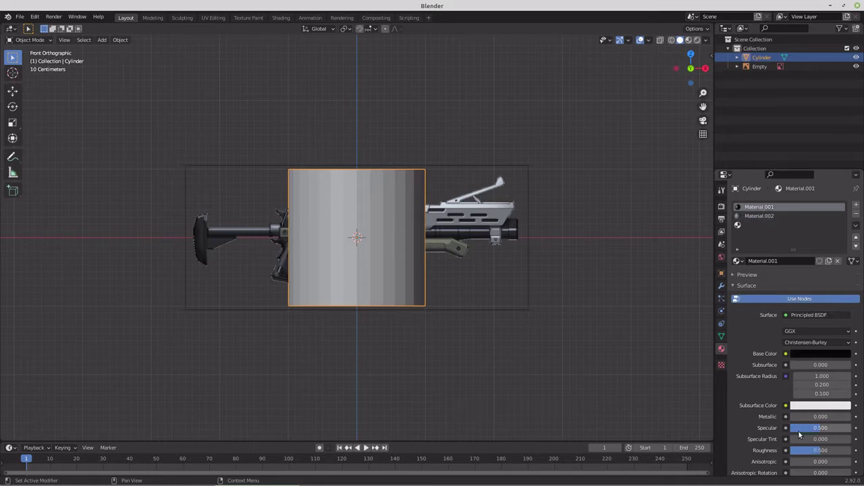
mouse_move(806, 417)
mouse_down()
mouse_move(796, 416)
mouse_move(823, 416)
mouse_up()
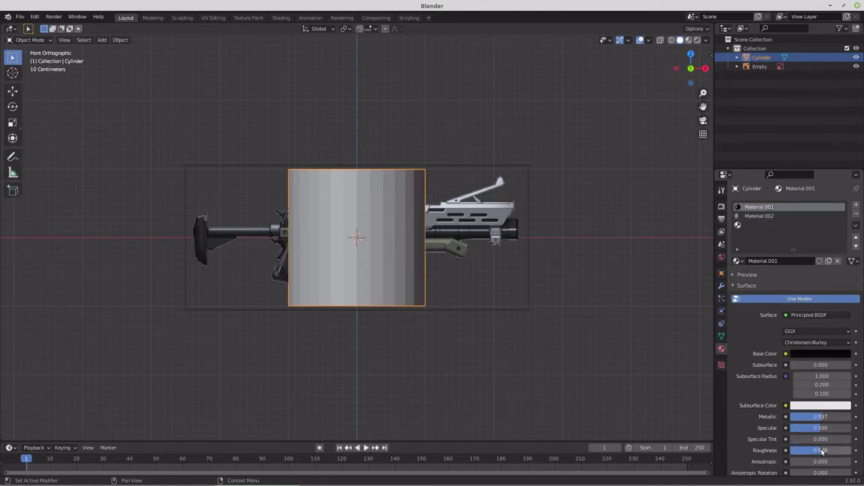
drag(818, 451, 808, 453)
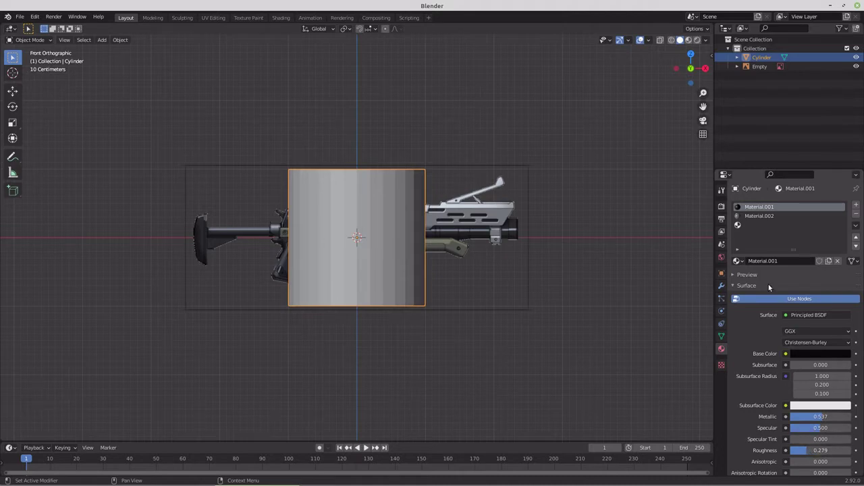
- Create Material.003 in the third slot with a dark green base colour (HSV 0.366, 0.631, 0.214)
click(739, 227)
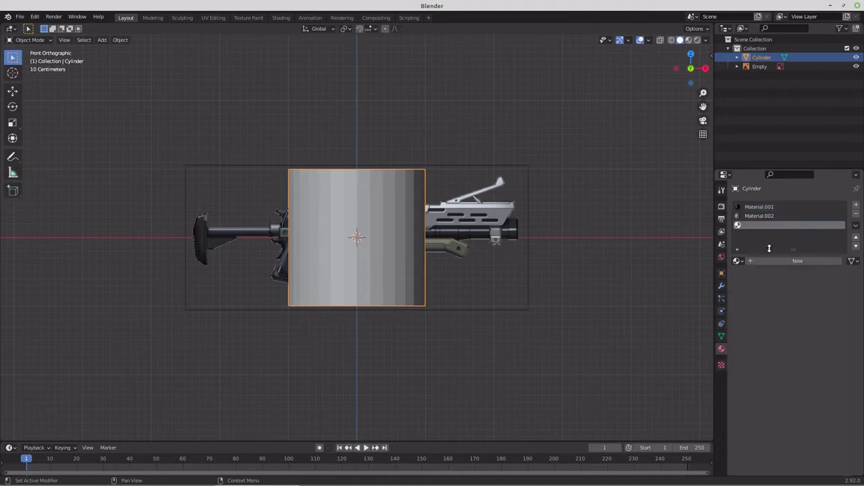
click(787, 261)
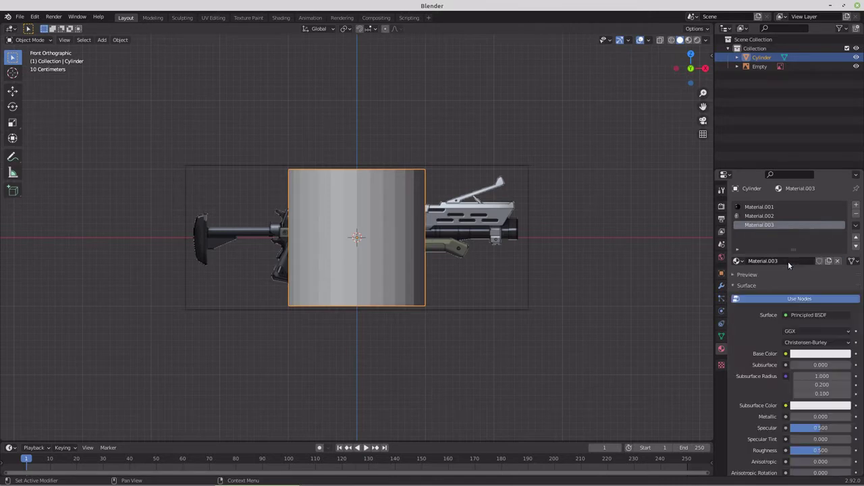
click(809, 355)
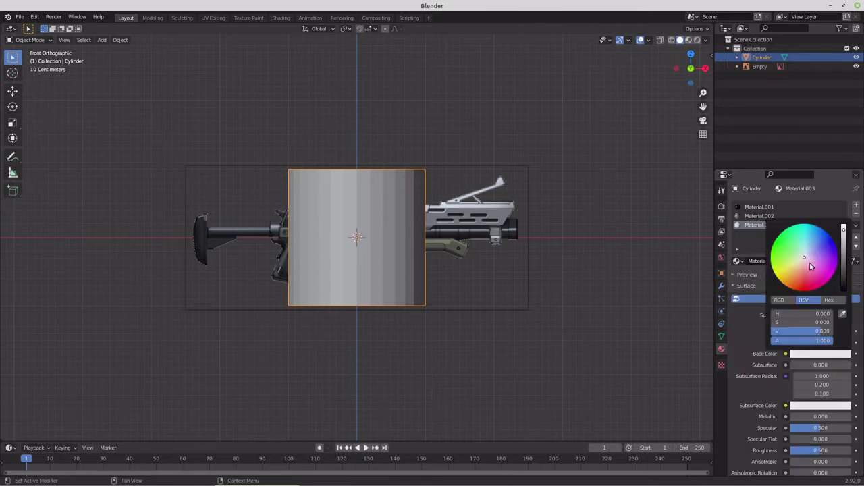
click(788, 253)
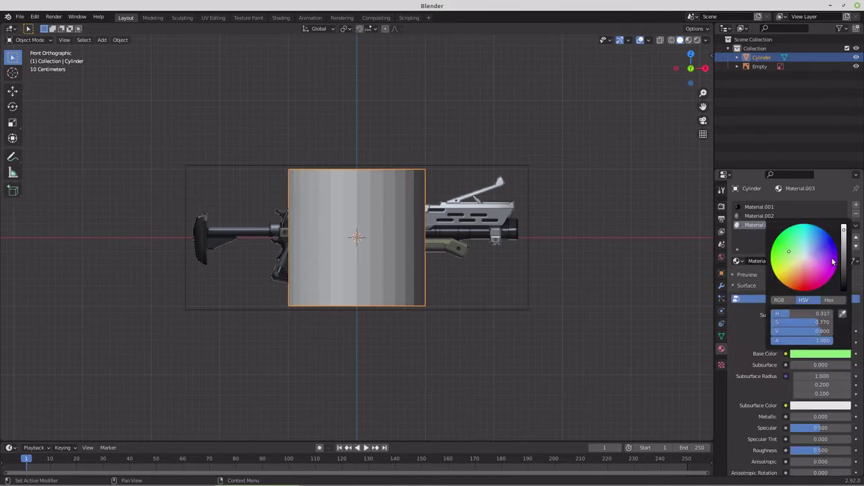
click(843, 255)
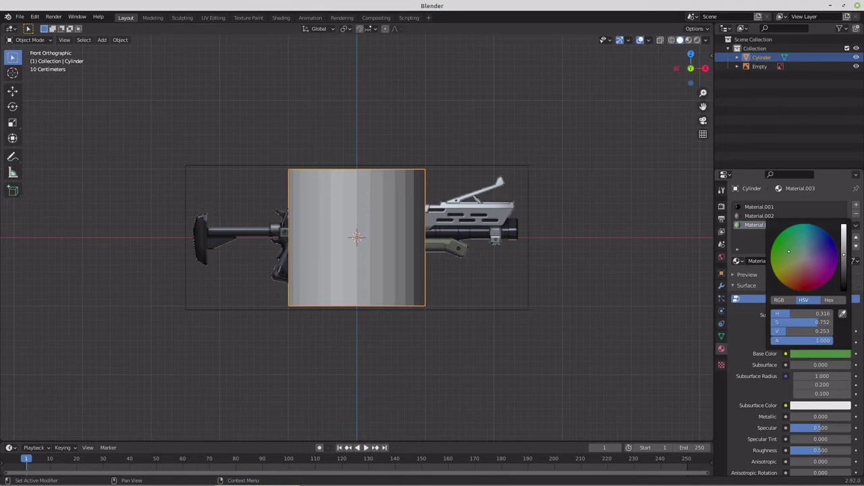
drag(843, 255, 843, 253)
drag(789, 251, 793, 249)
click(843, 257)
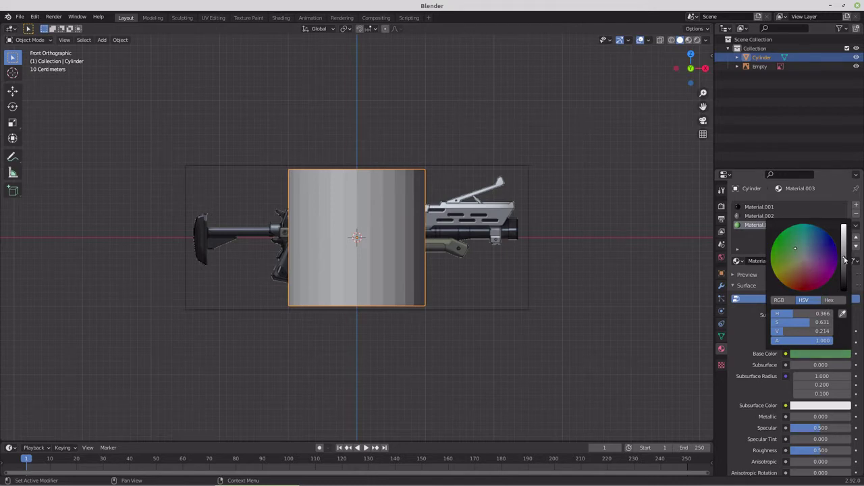
click(741, 320)
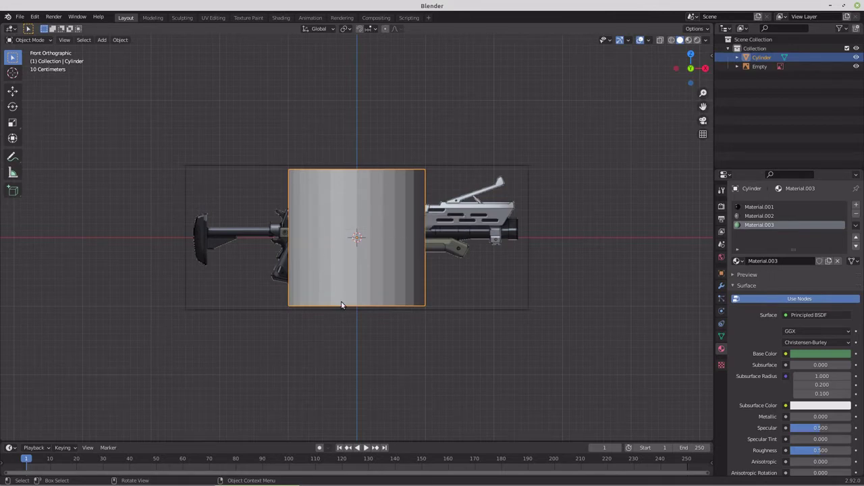
- Delete all the cylinder's vertices in Edit Mode and add a fresh cylinder mesh
key(Tab)
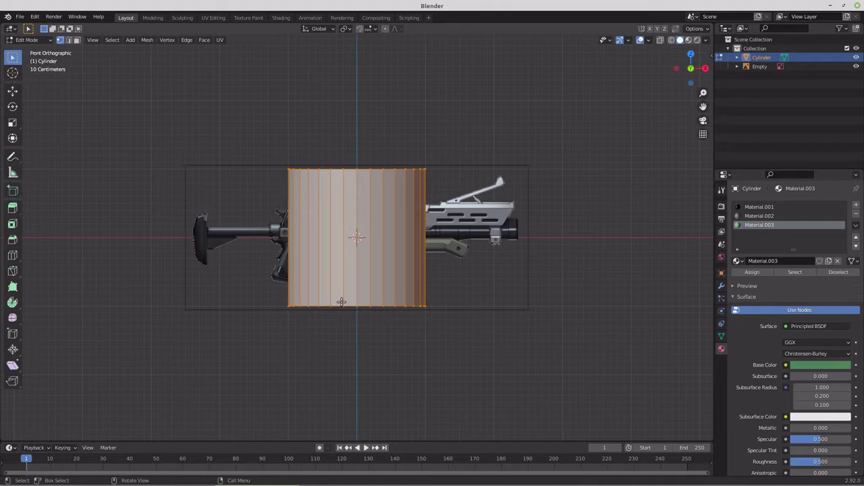
key(x)
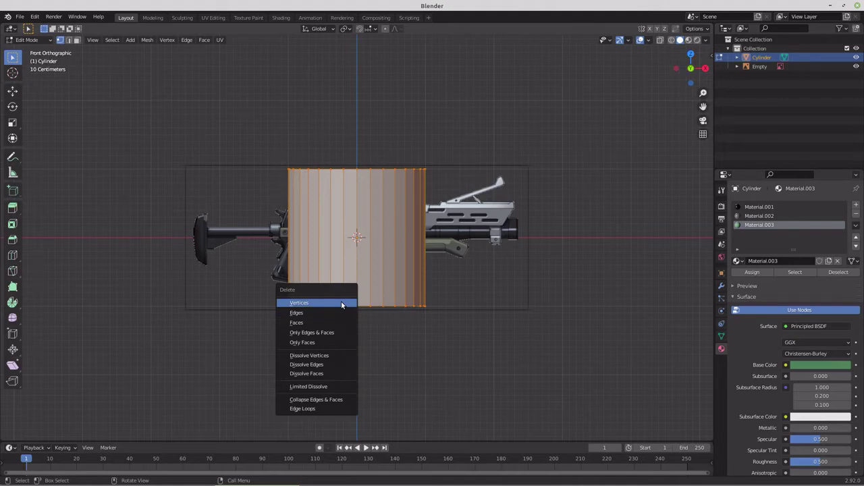
click(341, 302)
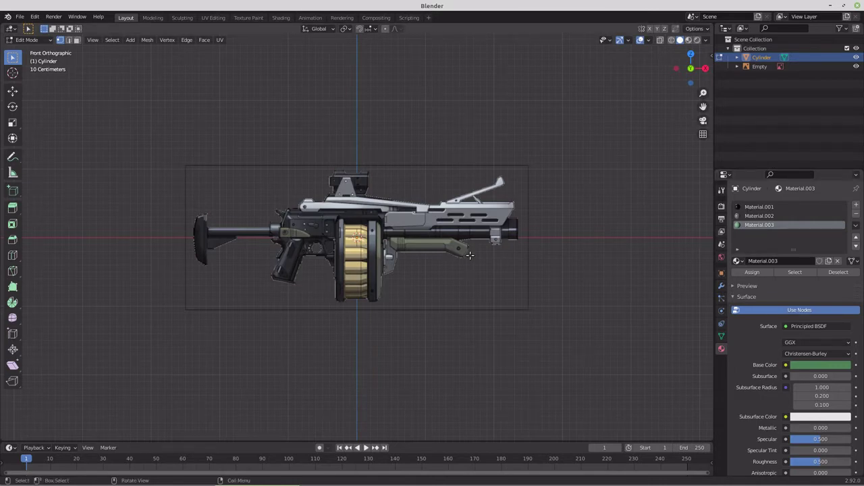
key(shift+a)
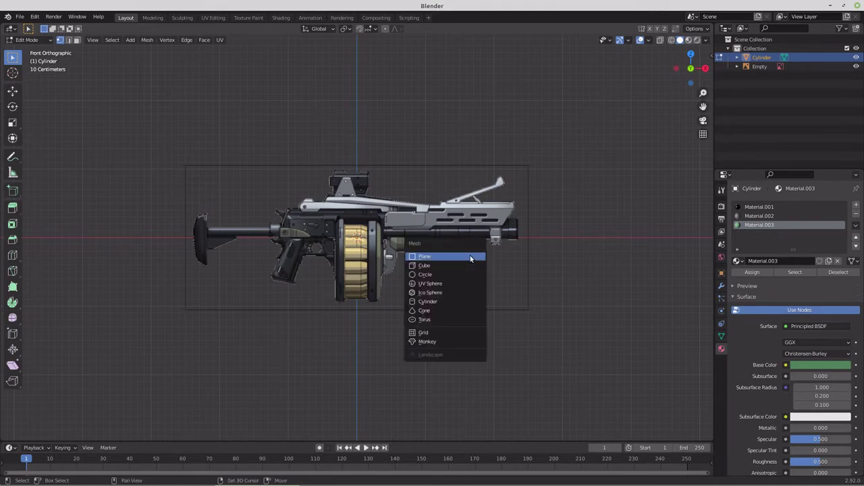
click(452, 301)
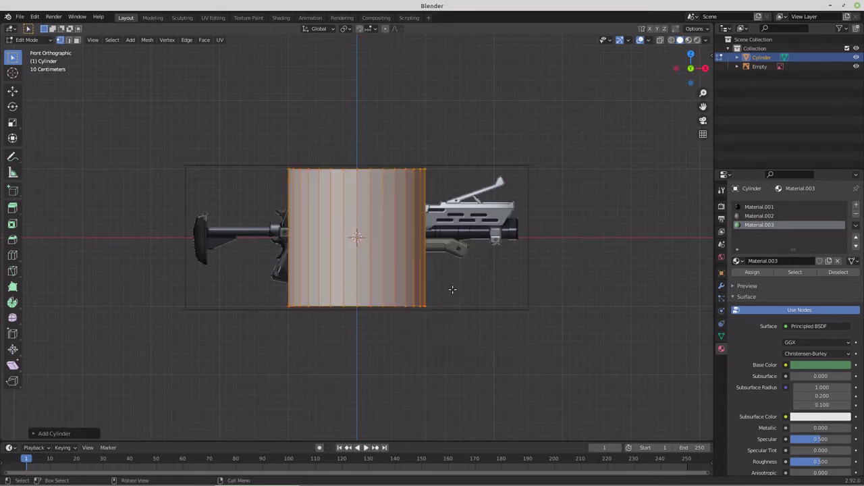
- Set the new cylinder to 24 vertices with a 90° Y rotation
key(F9)
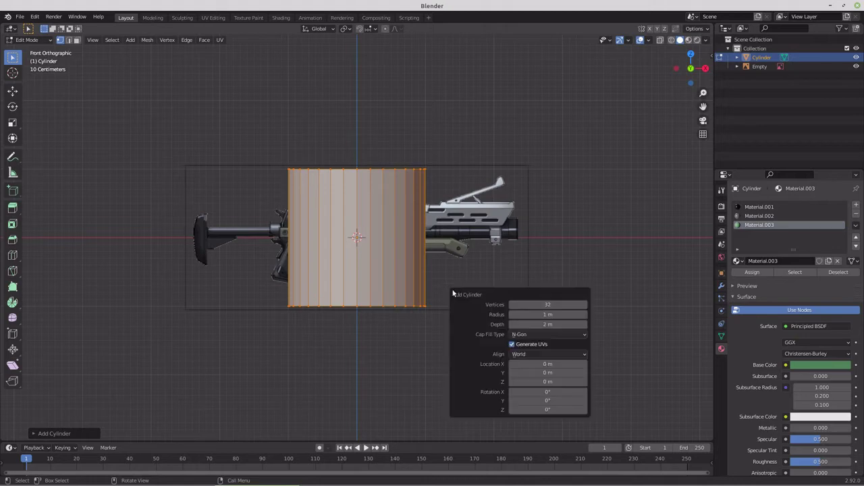
click(548, 305)
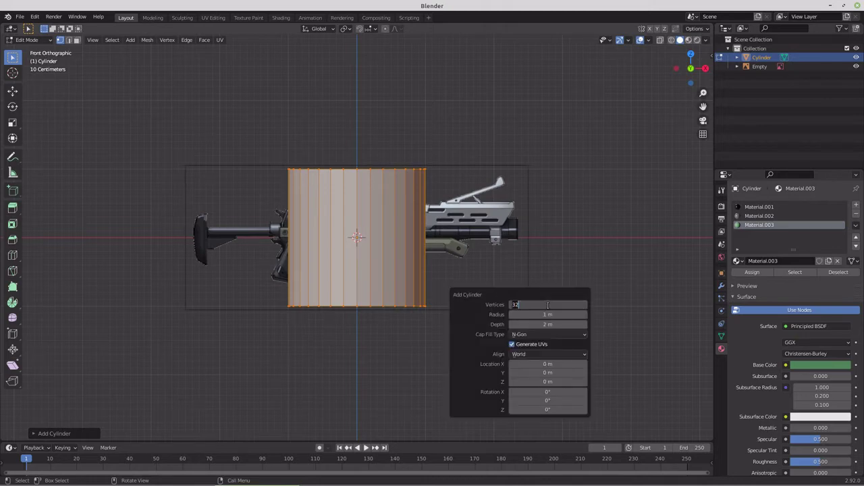
text(16)
key(Return)
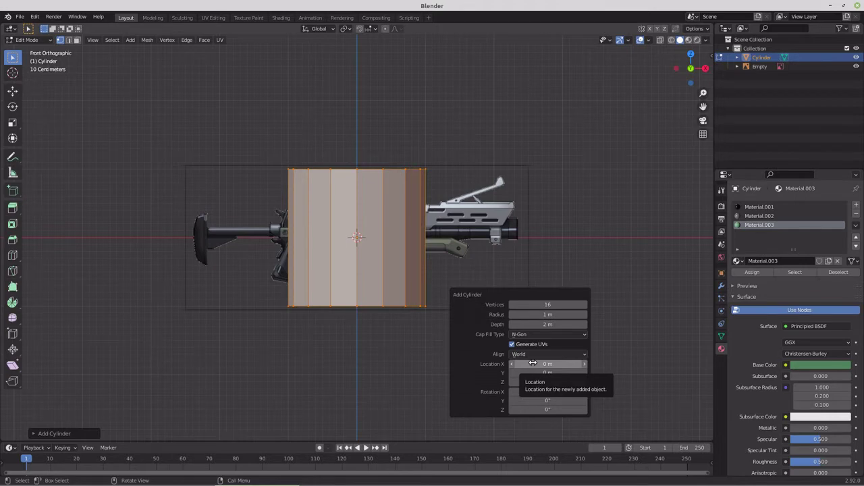
click(551, 304)
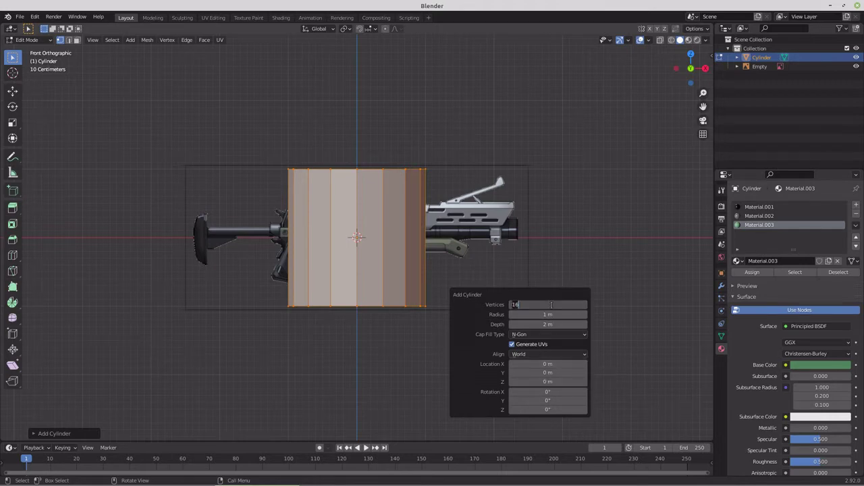
text(24)
key(Return)
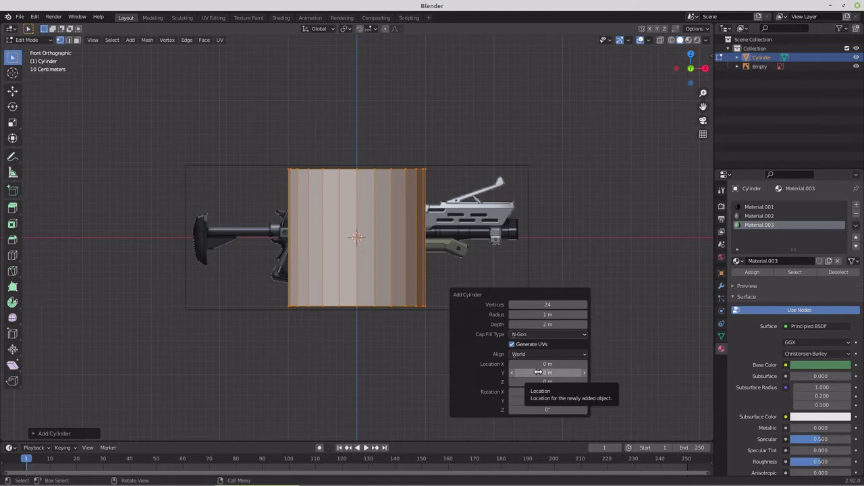
click(543, 401)
text(0d)
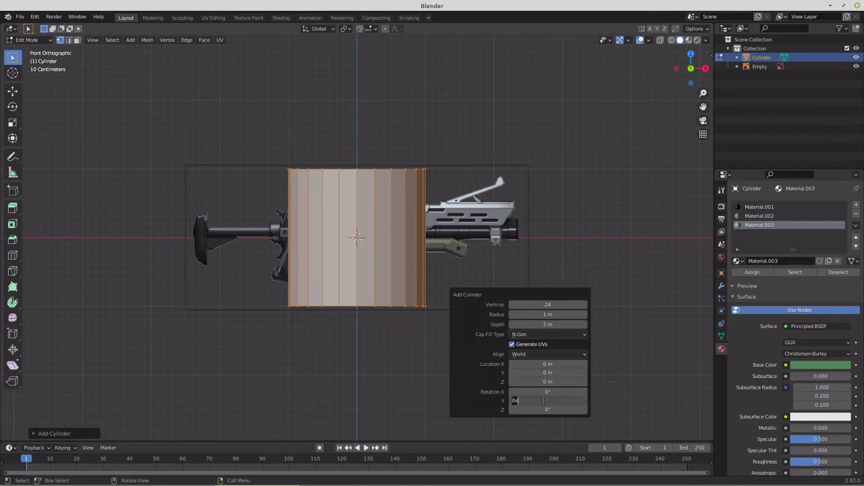
key(Home)
text(9)
key(Return)
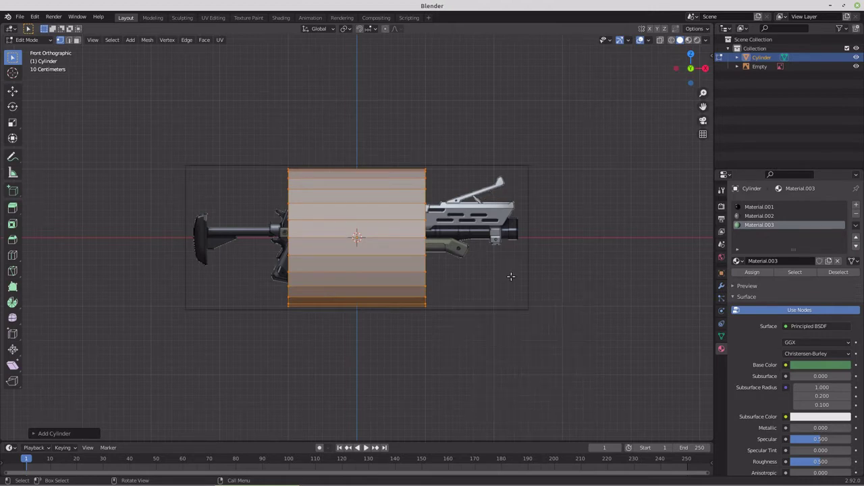
- Squash the cylinder thin along X and shrink it overall
key(s)
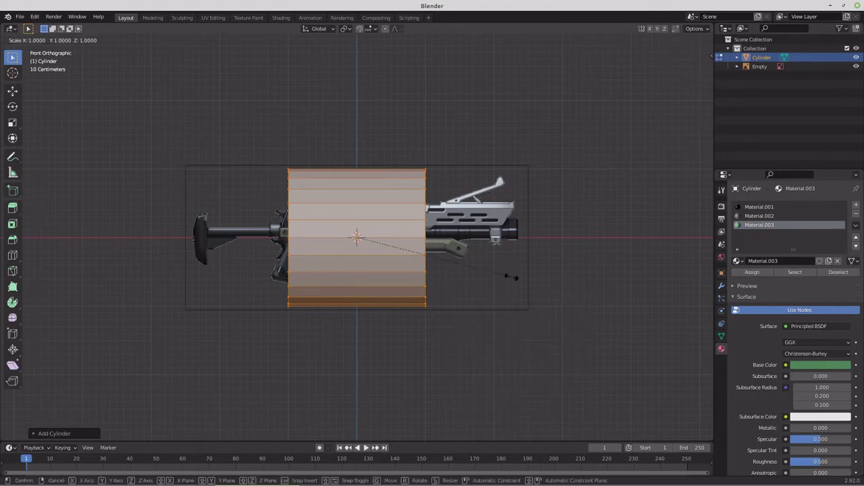
key(x)
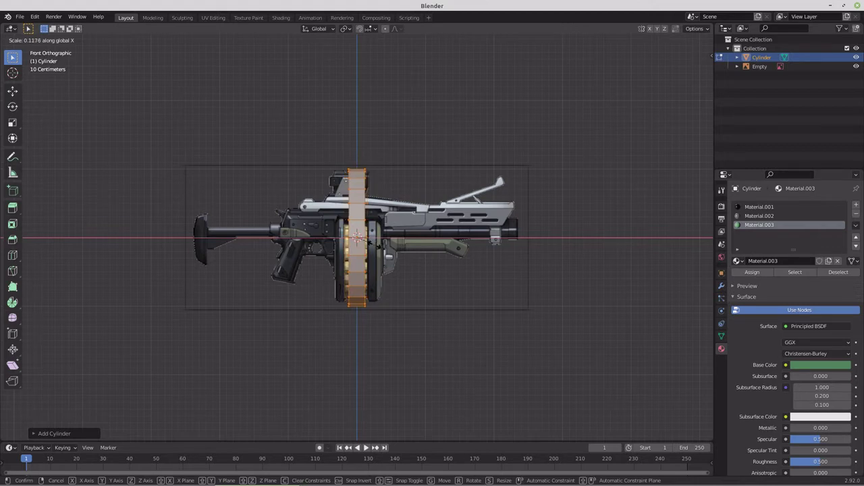
click(373, 245)
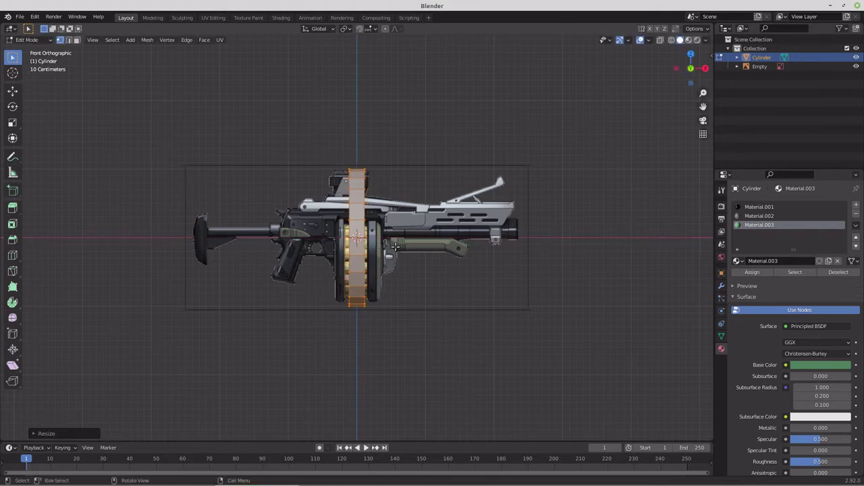
key(s)
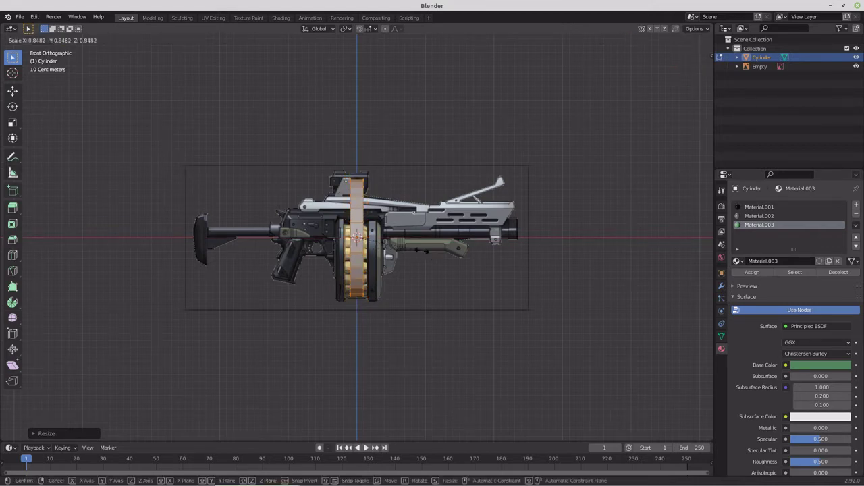
click(410, 248)
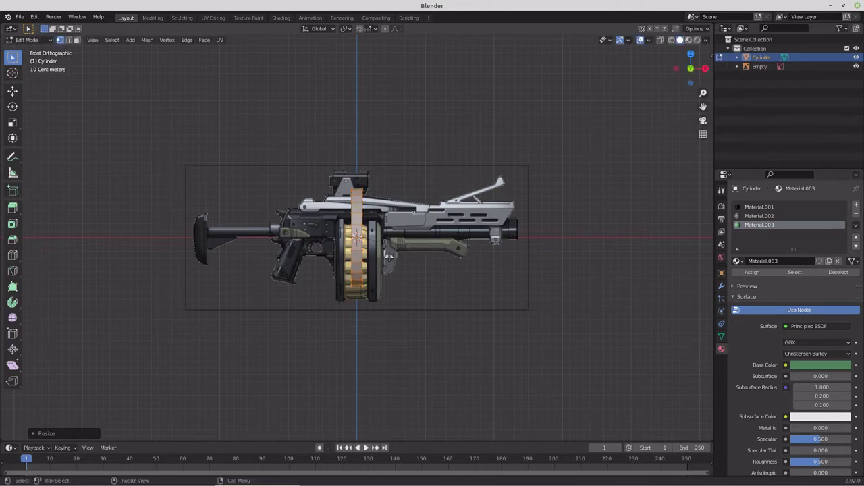
- Move the disc onto the drum magazine and shrink it further to 0.837
click(13, 92)
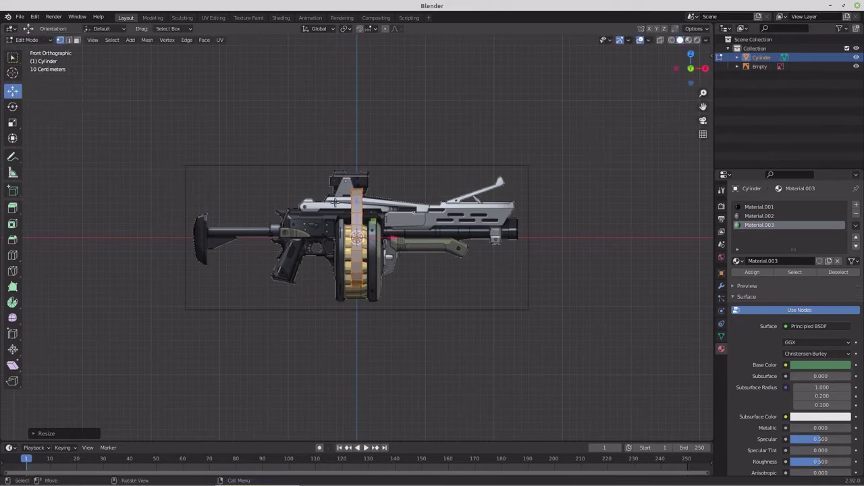
drag(393, 239, 410, 239)
drag(372, 197, 375, 234)
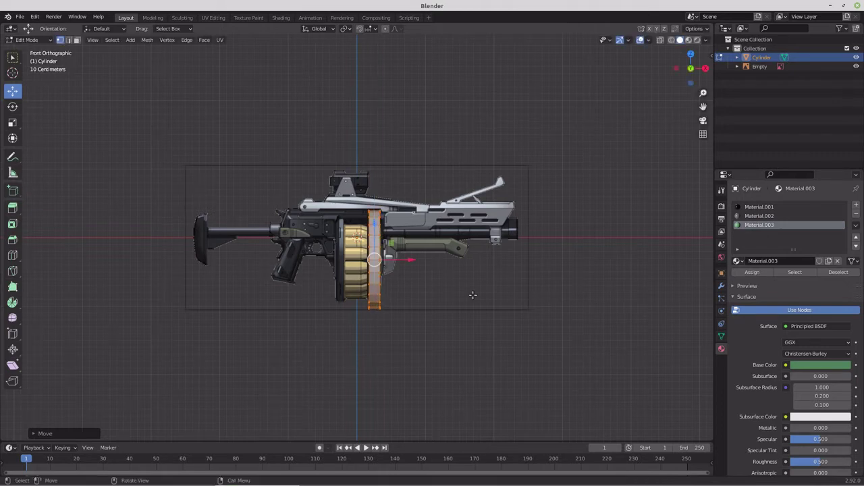
key(s)
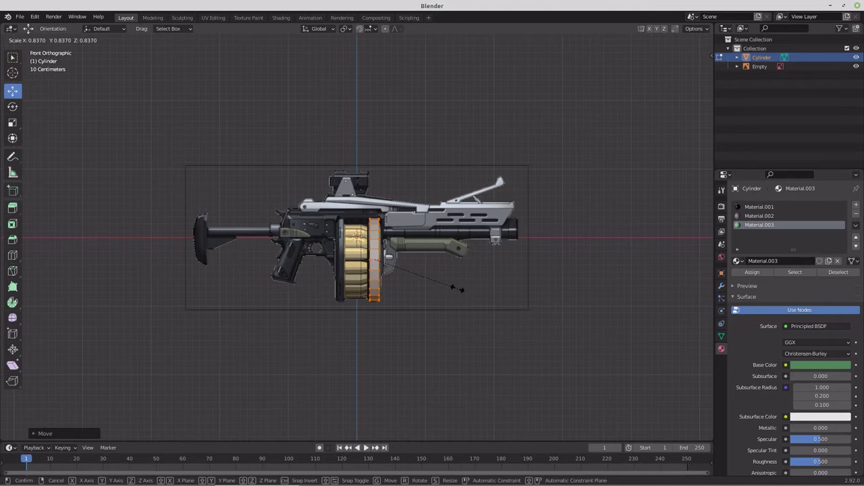
click(458, 289)
middle_drag(426, 281, 393, 281)
click(76, 39)
- Extrude the drum's end face and scale it down to about 0.9
click(381, 255)
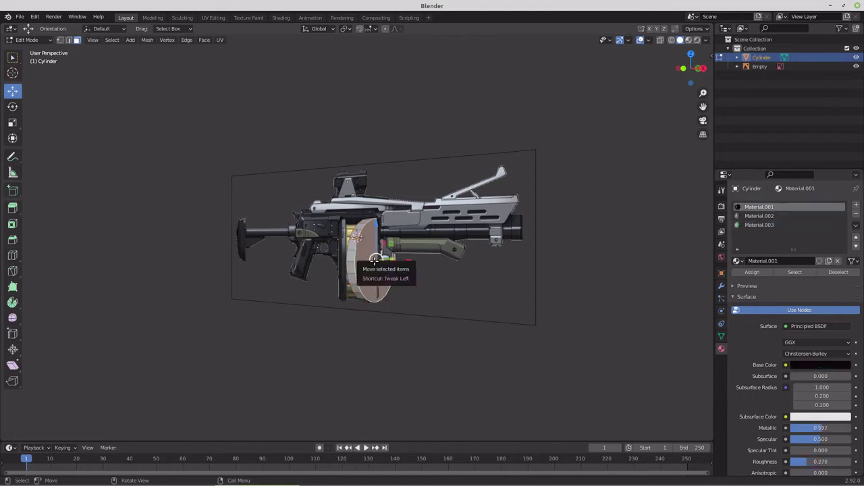
key(e)
click(479, 297)
key(s)
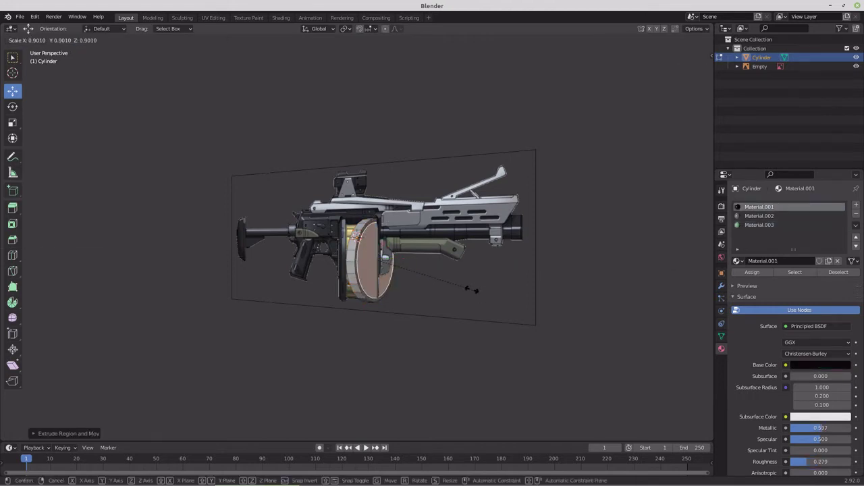
click(427, 269)
- Undo a trial X-axis move of the drum faces and switch to solid shading
key(g)
key(x)
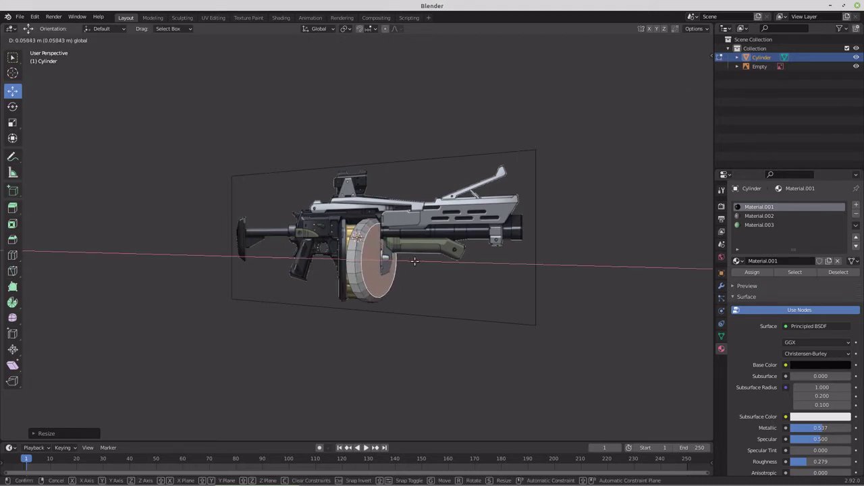
click(415, 262)
middle_drag(411, 292, 437, 292)
key(ctrl+z)
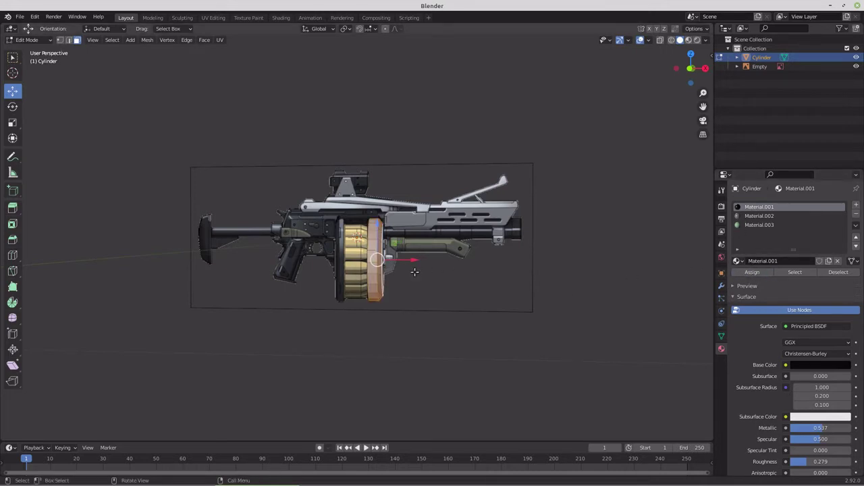
click(688, 40)
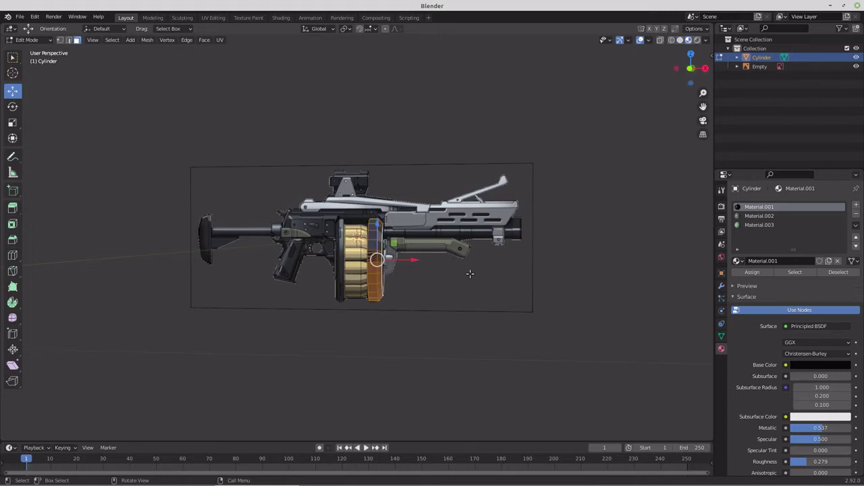
middle_drag(433, 276, 413, 288)
scroll(412, 287, up, 1)
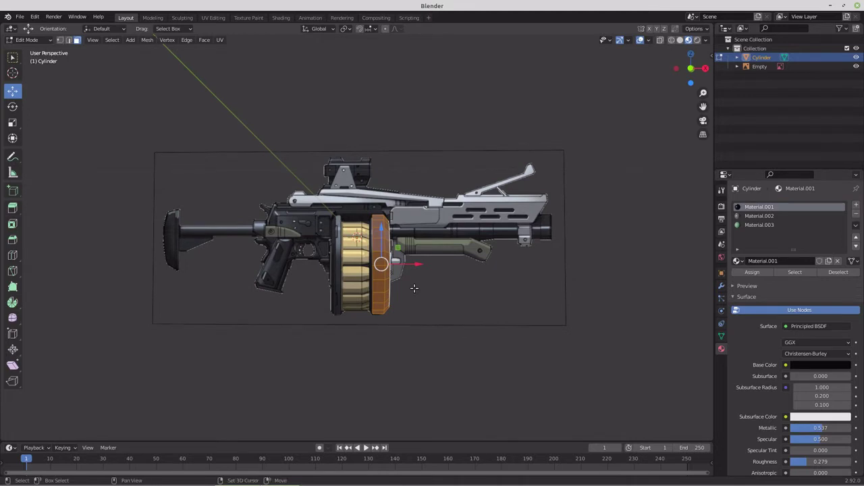
- Duplicate the drum rim, flip it 180°, and slide it along X to the opposite side
key(shift+d)
right_click(414, 288)
key(KP_1)
text(r)
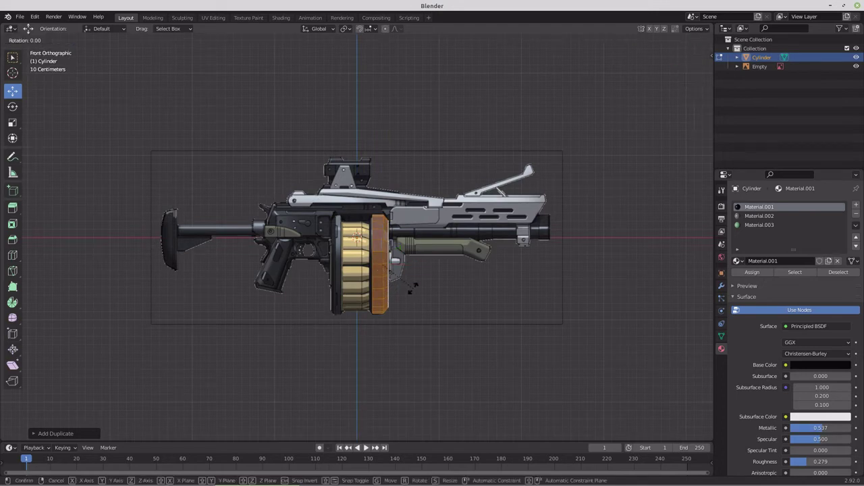
text(180)
key(Return)
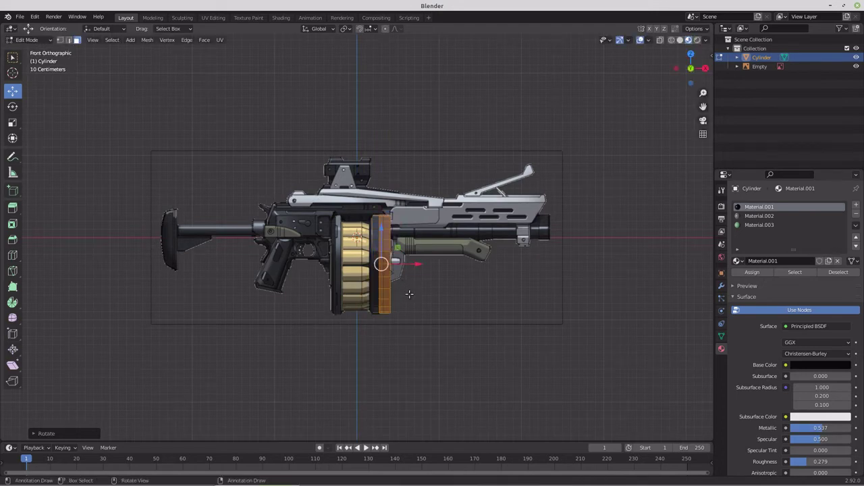
key(g)
key(x)
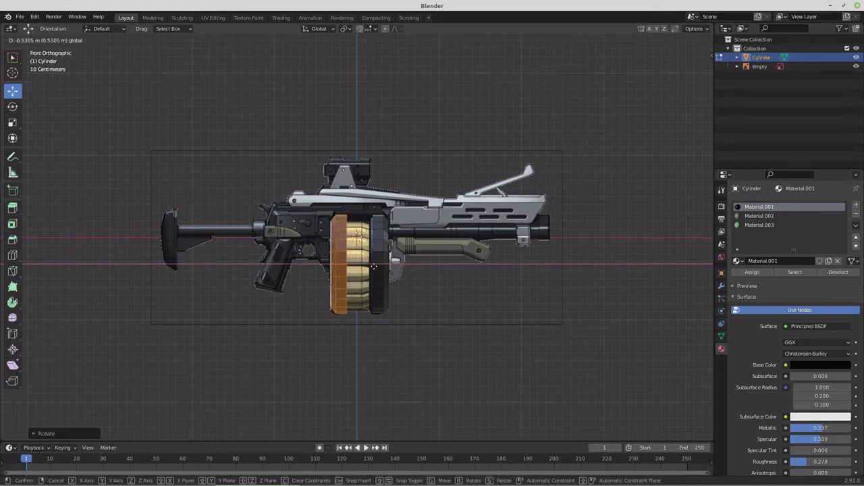
click(373, 266)
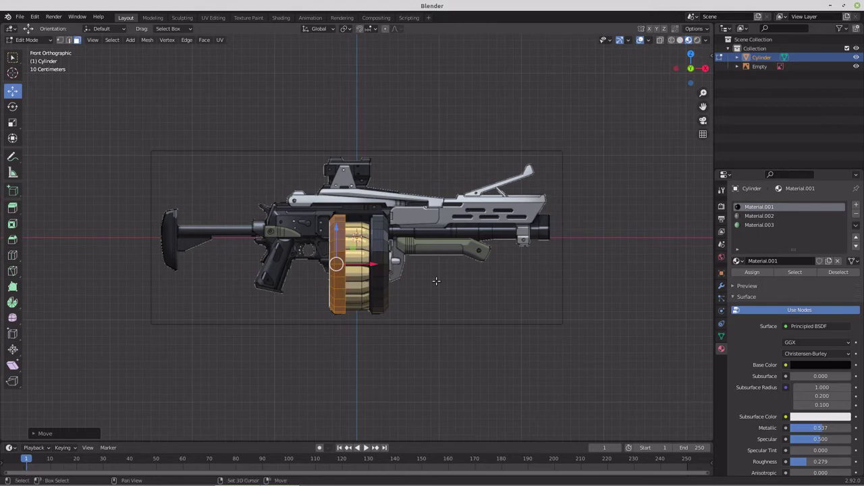
- Make another 180°-flipped copy and assign it the grey Material.002
key(shift+d)
right_click(437, 281)
text(r)
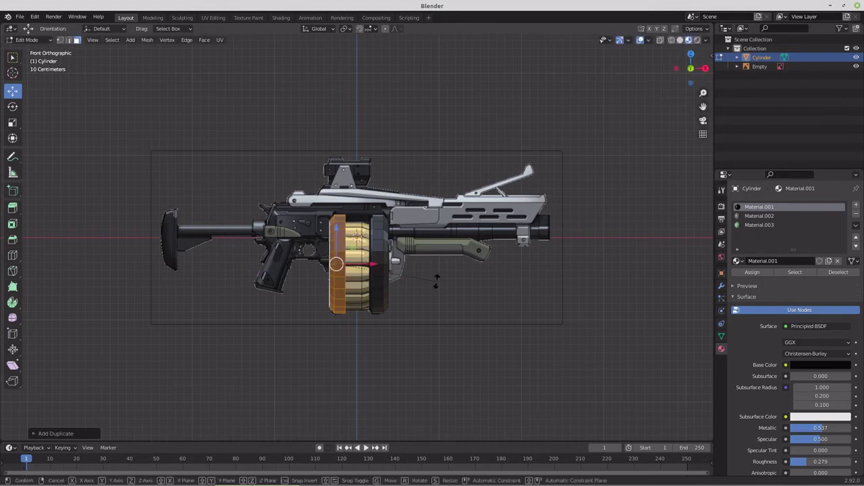
text(180)
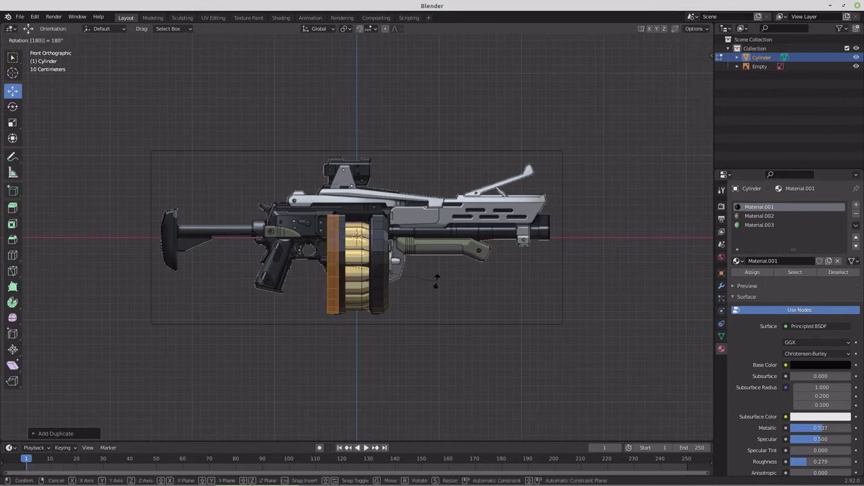
key(Return)
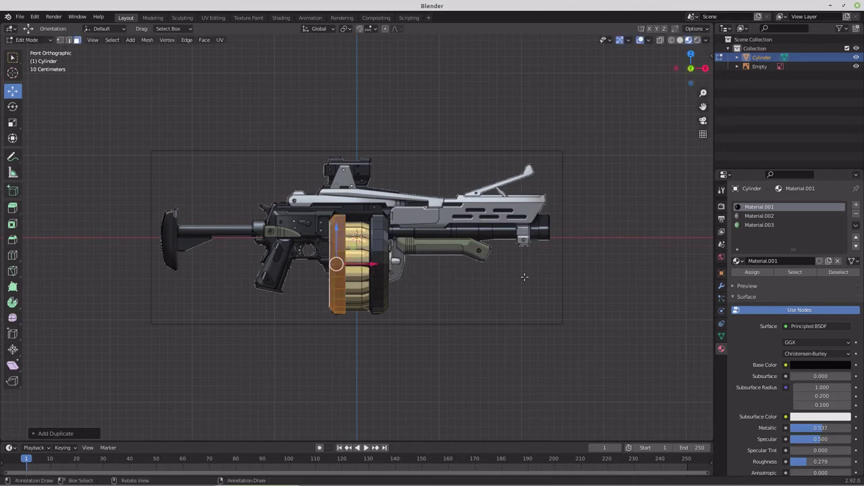
click(749, 216)
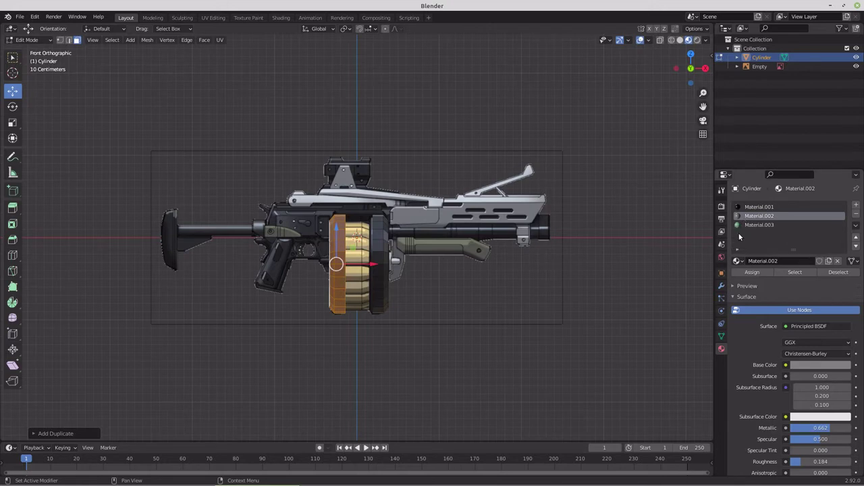
click(750, 273)
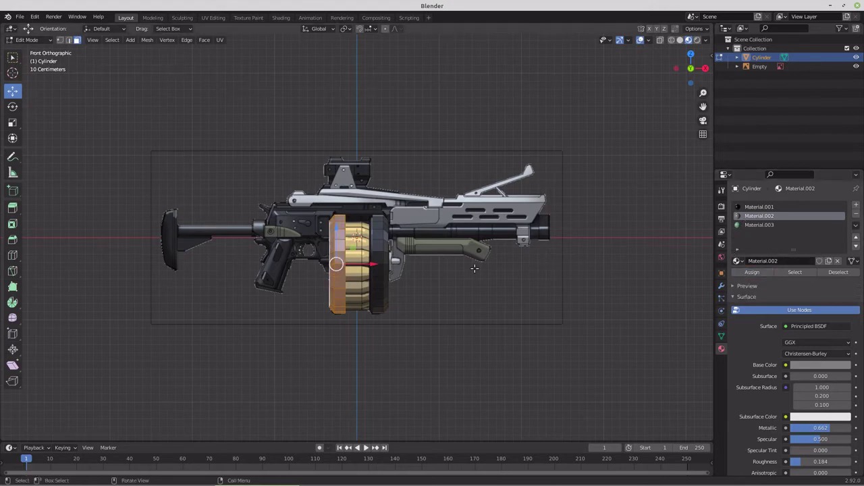
- Reposition the grey copy, flip it 180°, and shrink it to 0.187 excluding X
key(g)
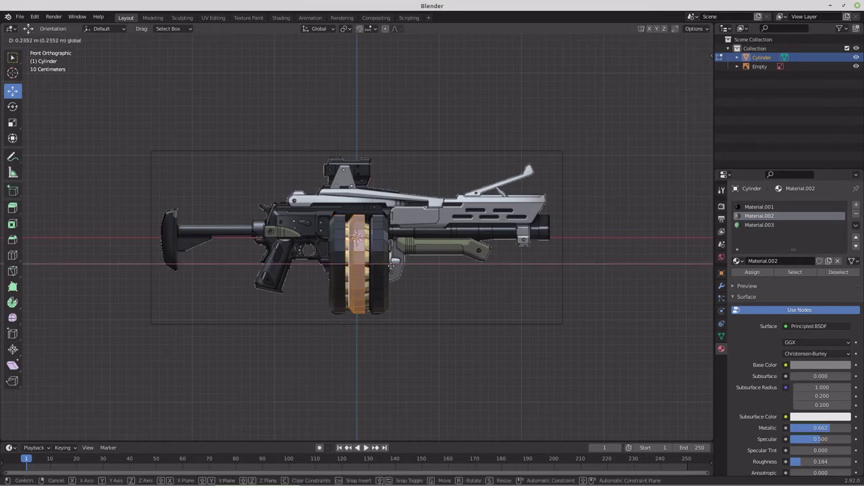
click(390, 267)
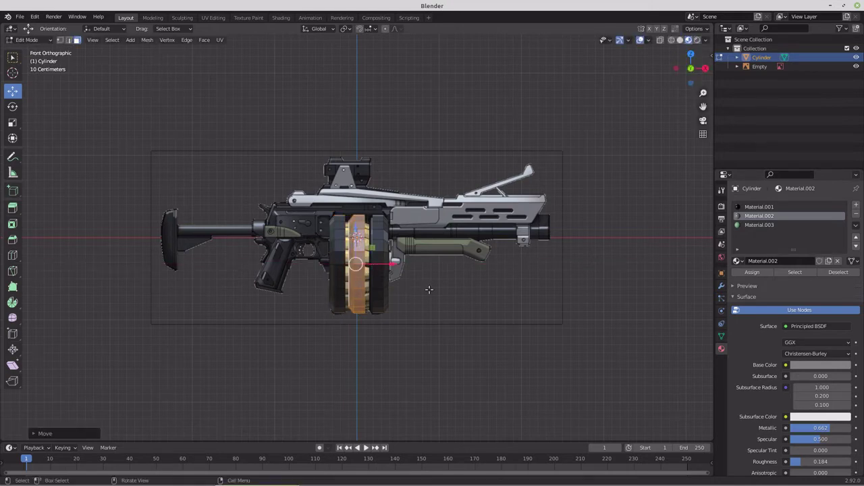
text(r180)
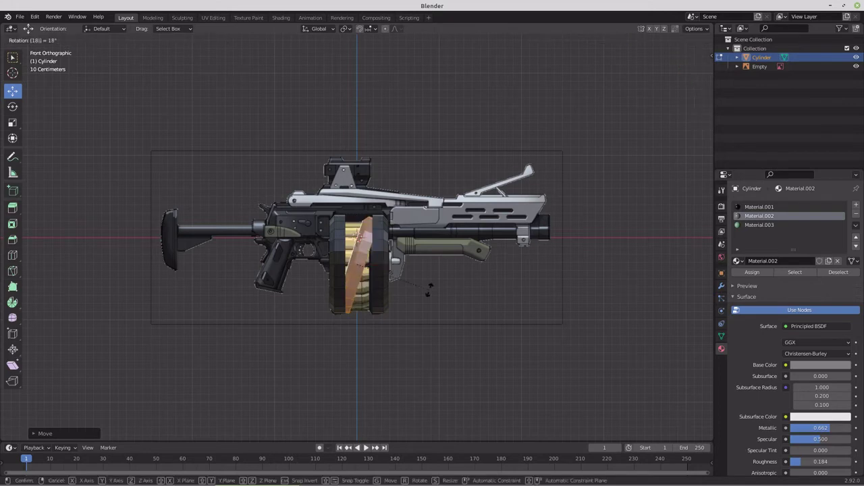
key(Return)
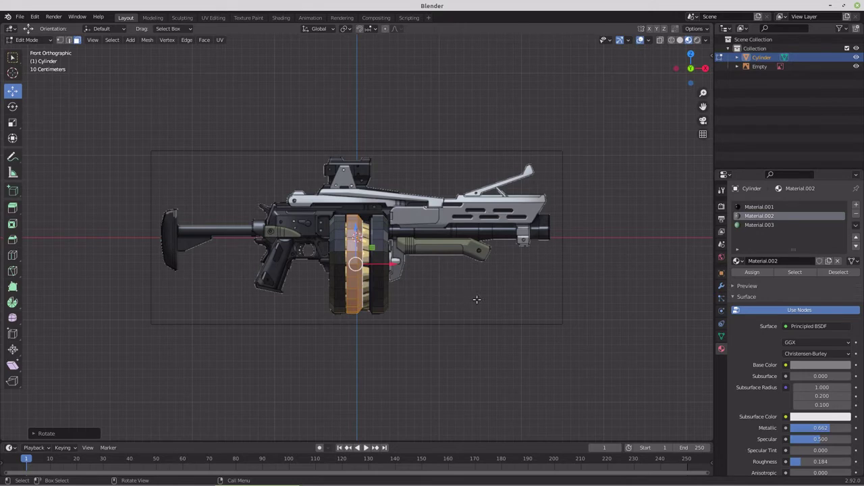
key(s)
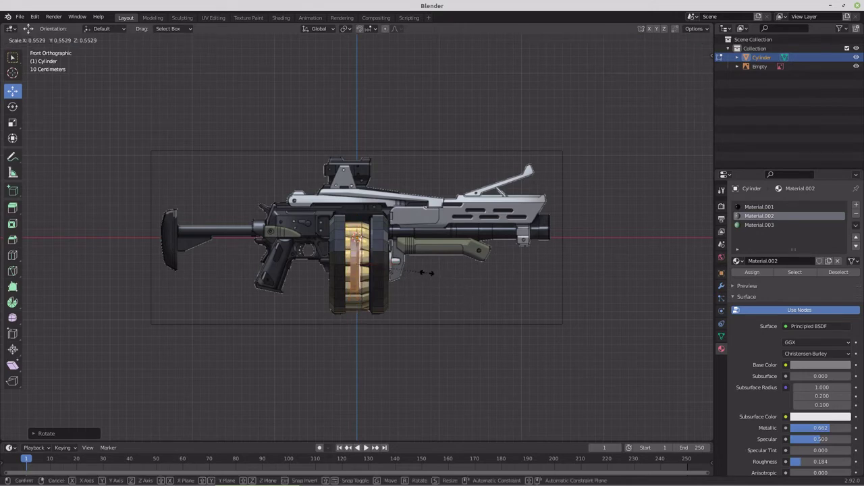
key(shift+x)
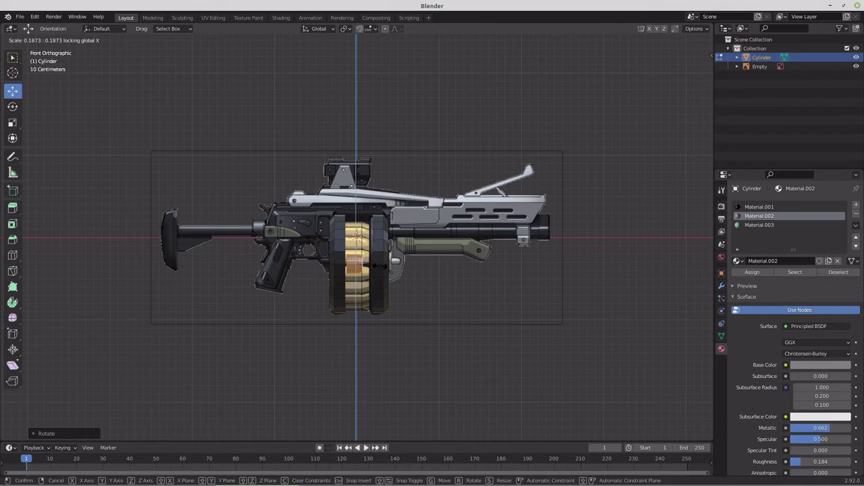
click(382, 266)
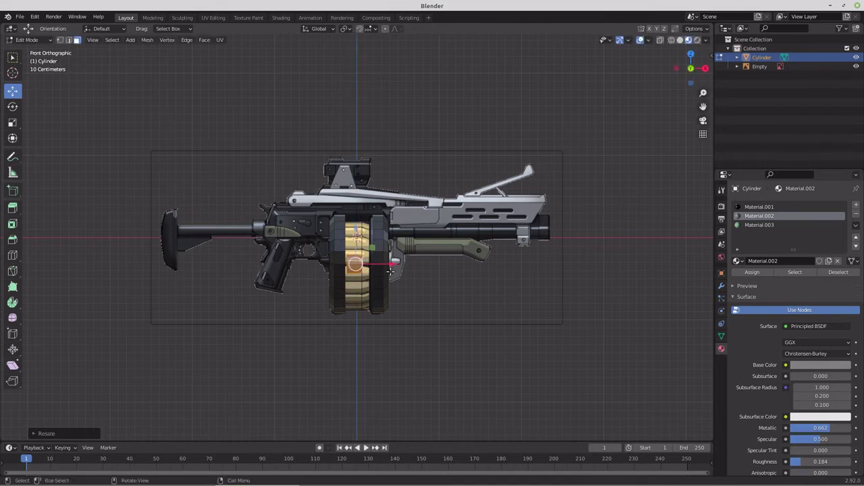
- Stretch the hub to 1.74 along X, slide it into place, and turn on X-ray
key(s)
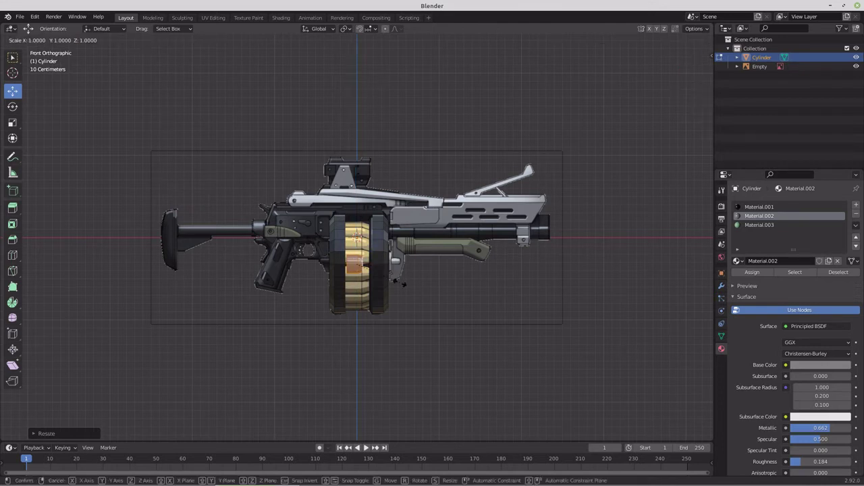
key(x)
click(436, 280)
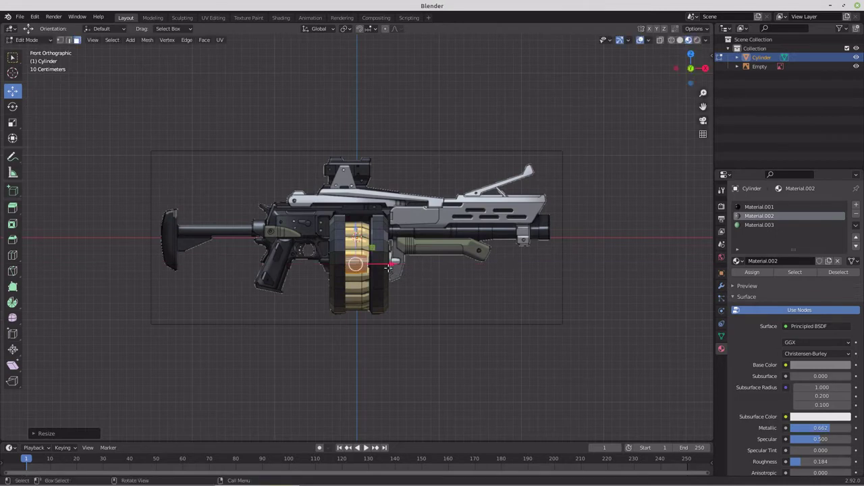
key(g)
key(x)
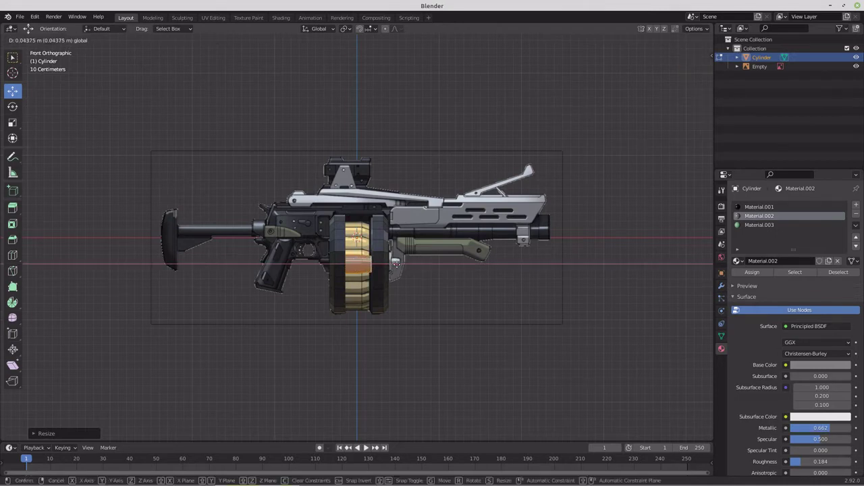
click(396, 264)
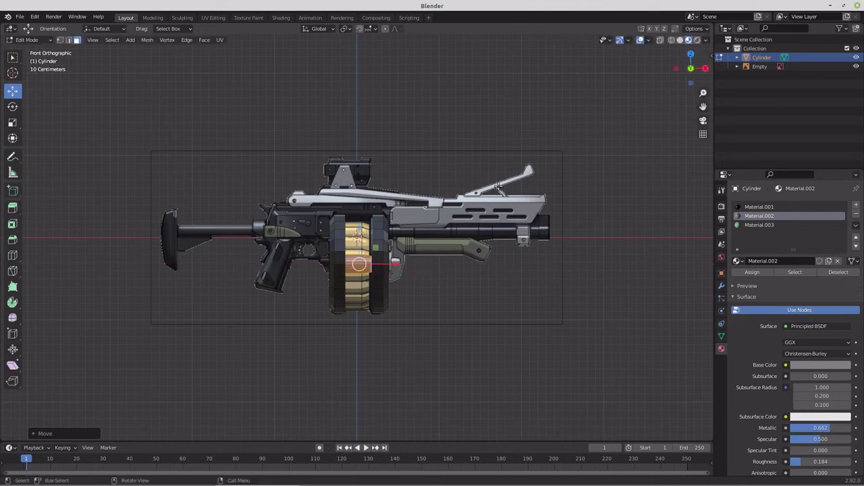
click(661, 40)
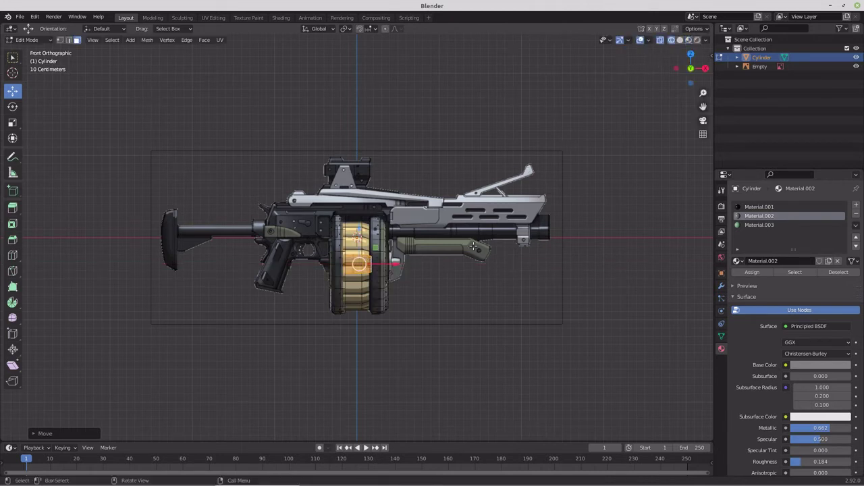
- Snap the 3D cursor to the drum centre and move the small circle left of it
key(KP_3)
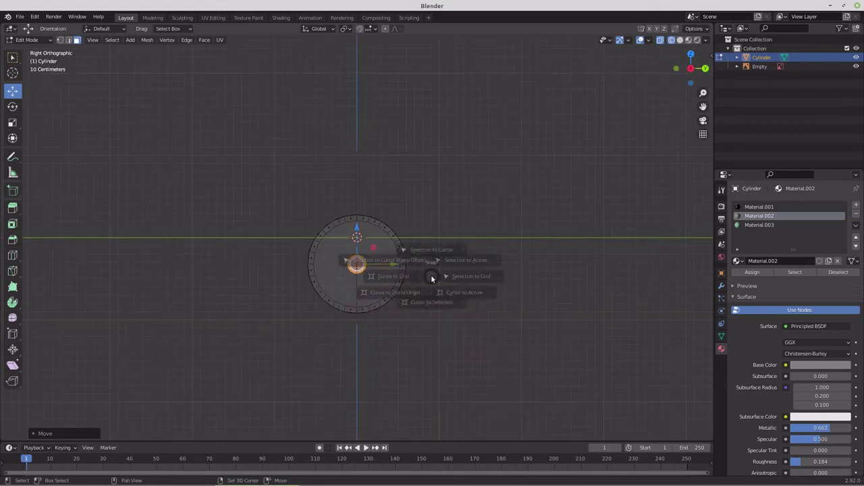
key(shift+s)
click(433, 329)
scroll(426, 316, up, 2)
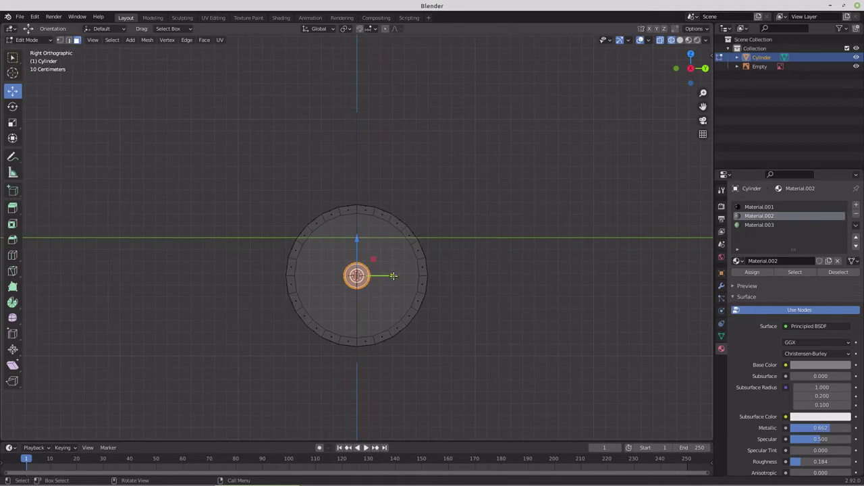
drag(394, 274, 333, 274)
- Duplicate the small circle and rotate the copy 30° around the 3D cursor
key(shift+s)
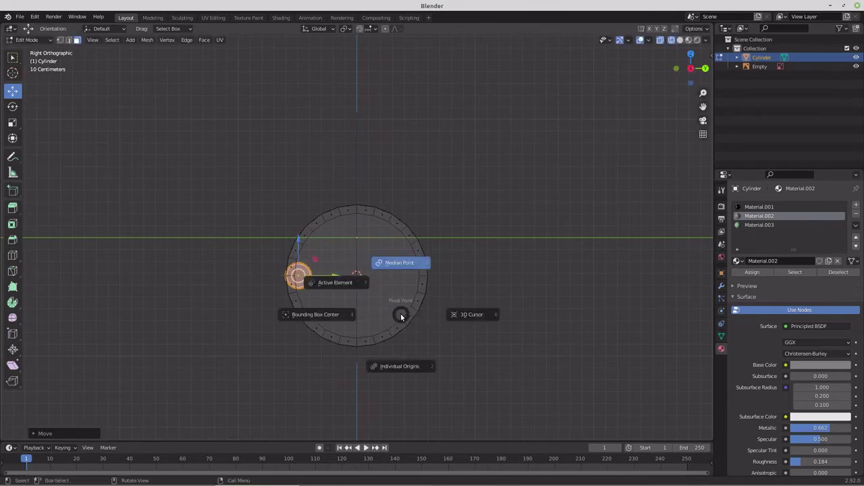
click(457, 311)
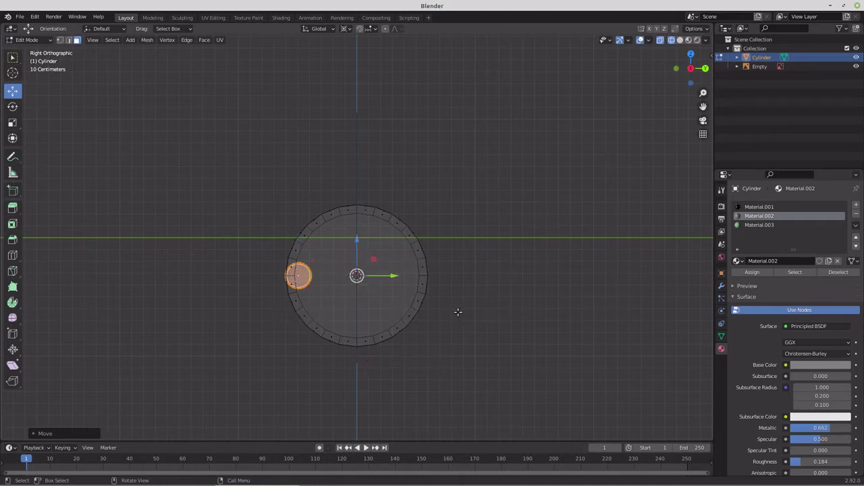
key(shift)
key(shift+d)
text(r30)
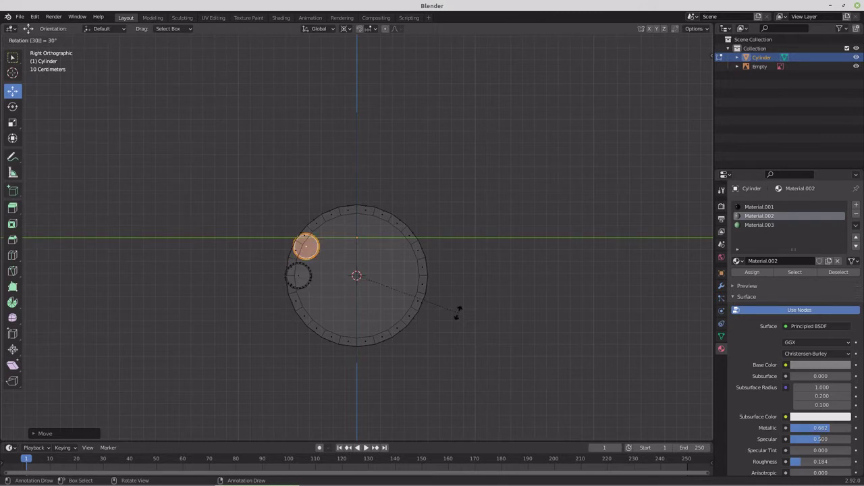
key(Return)
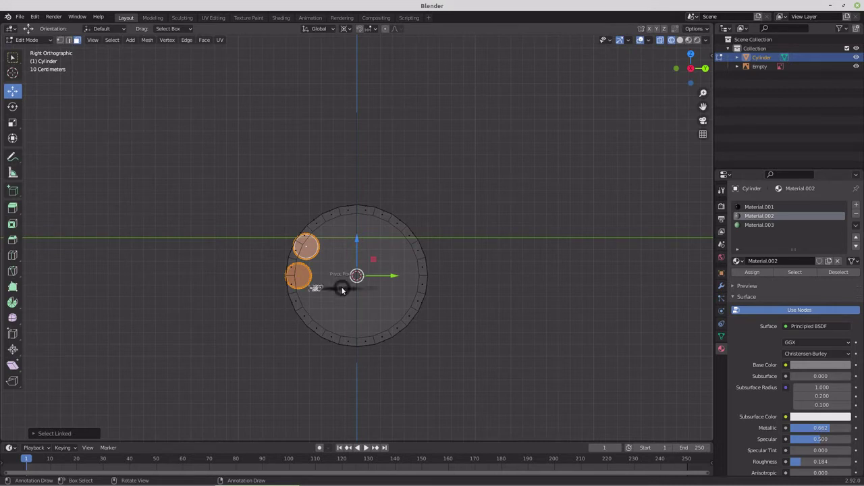
- Scale both small circles up to about 1.0786, each around its own origin
key(period)
click(340, 339)
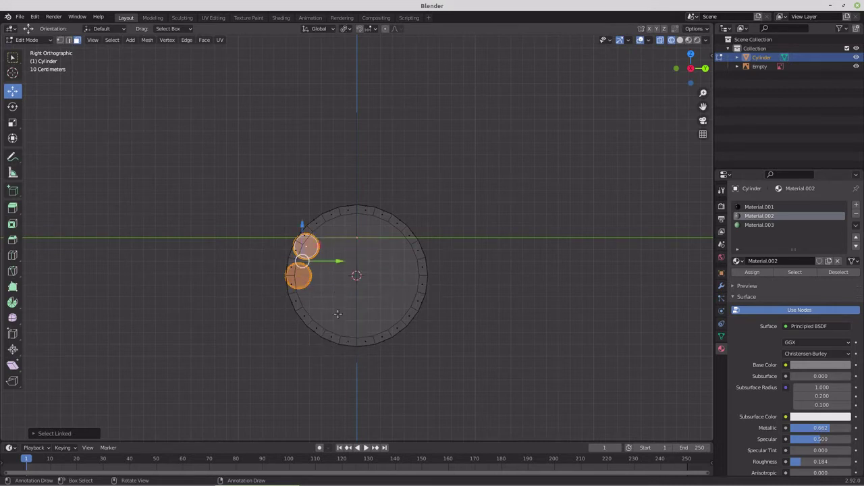
scroll(354, 298, up, 3)
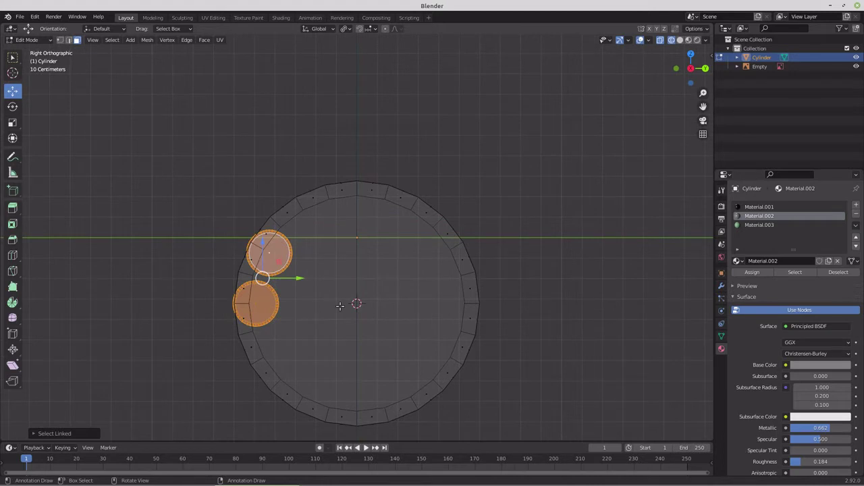
key(s)
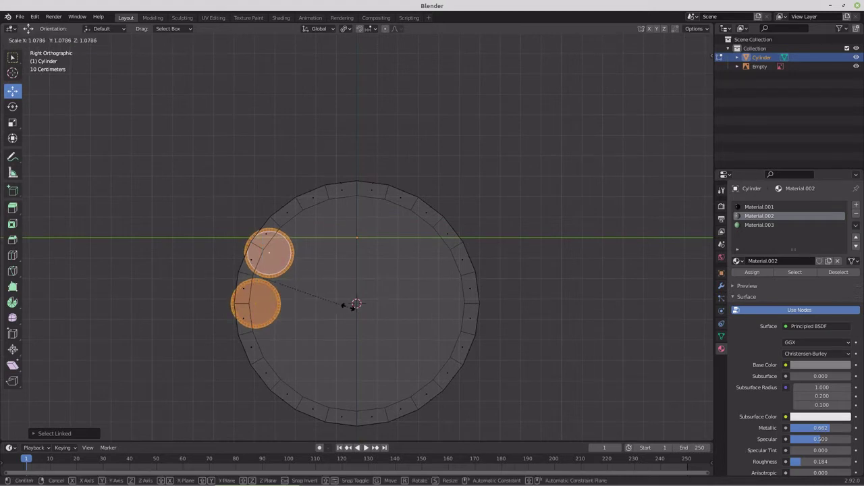
click(354, 303)
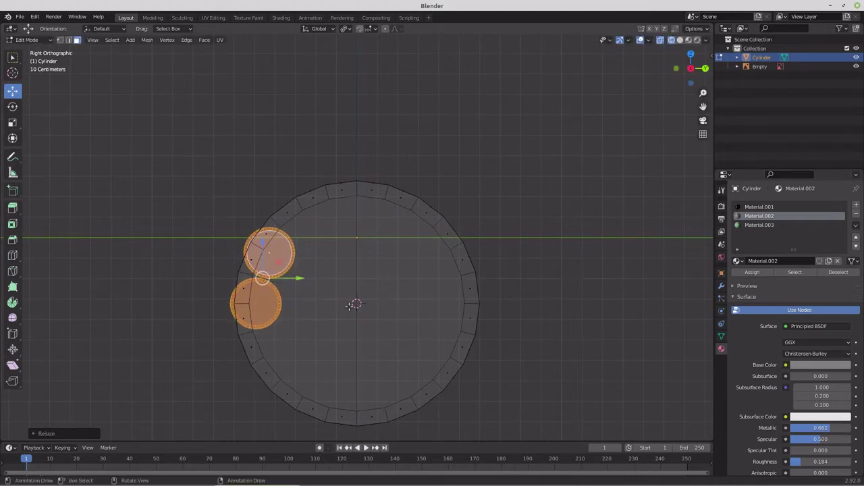
click(290, 261)
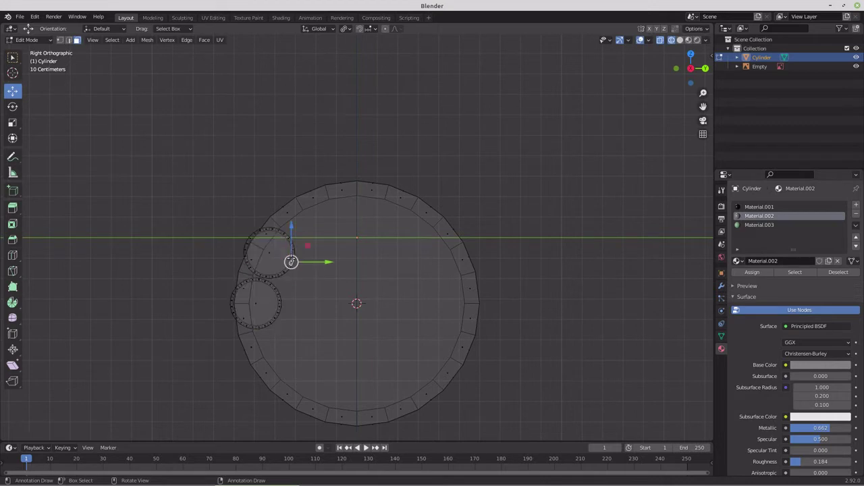
- Rotate the upper small circle 30° and set the pivot to the 3D cursor
key(l)
scroll(305, 291, down, 3)
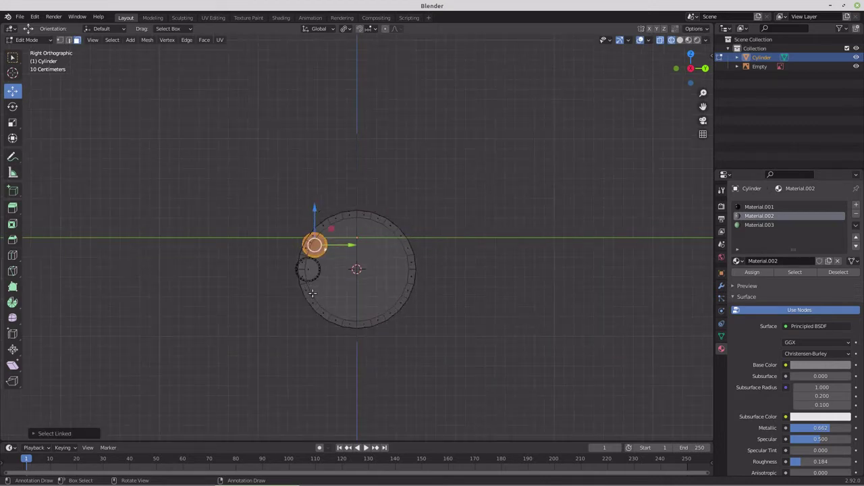
text(r30)
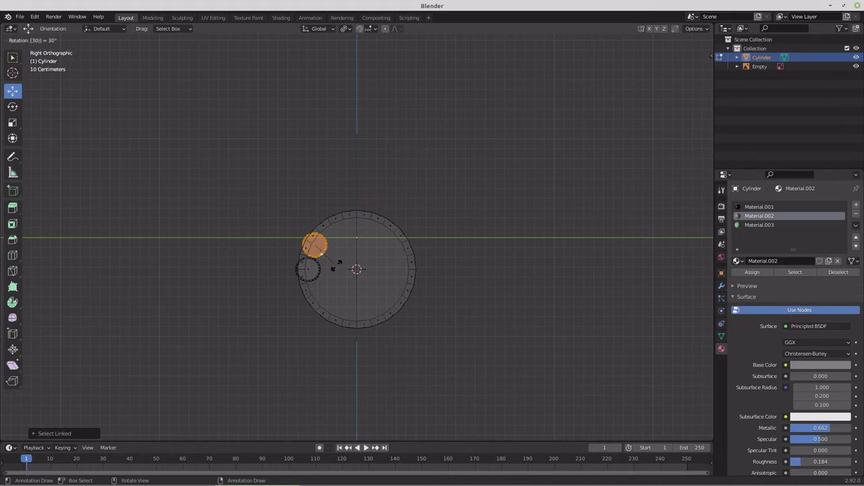
key(Return)
key(period)
click(411, 265)
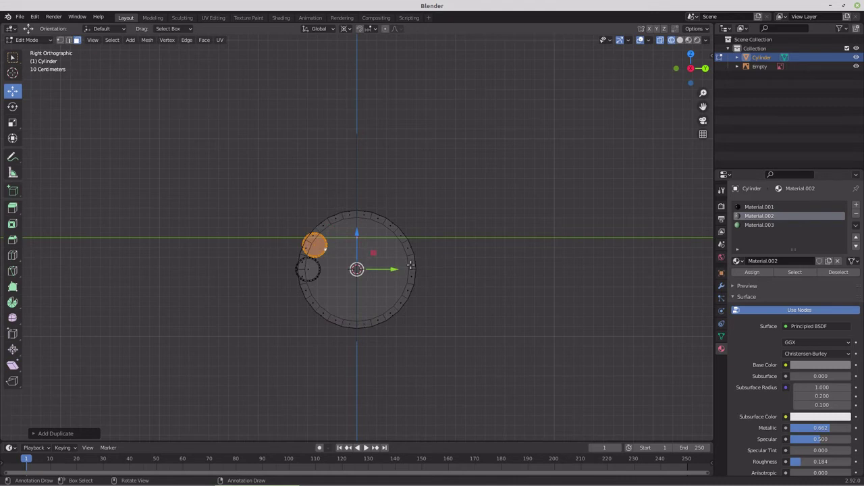
- Make four copies of the small circle, each turned 30° around the drum centre
key(shift+d)
text(r30)
key(Return)
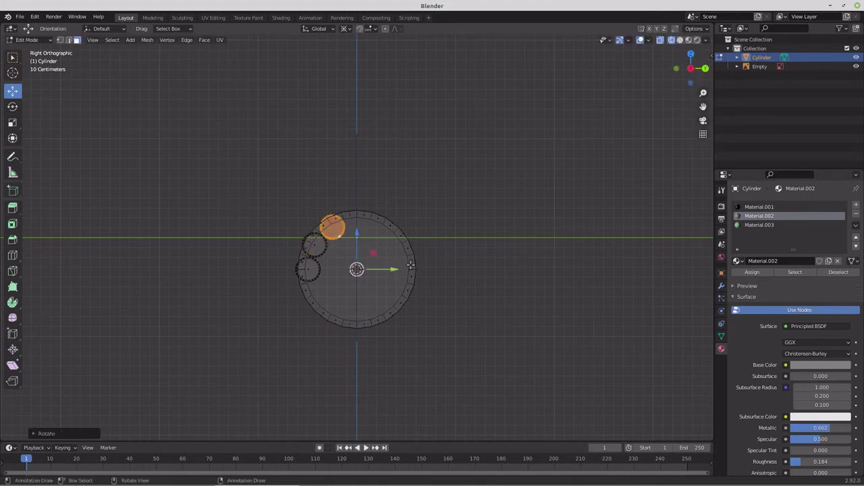
key(shift+d)
text(r)
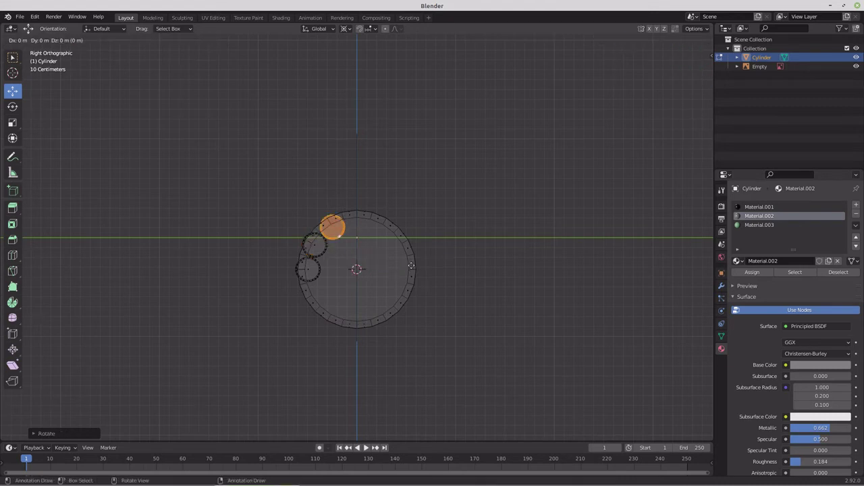
text(30)
key(Return)
key(shift+d)
text(r30)
key(Return)
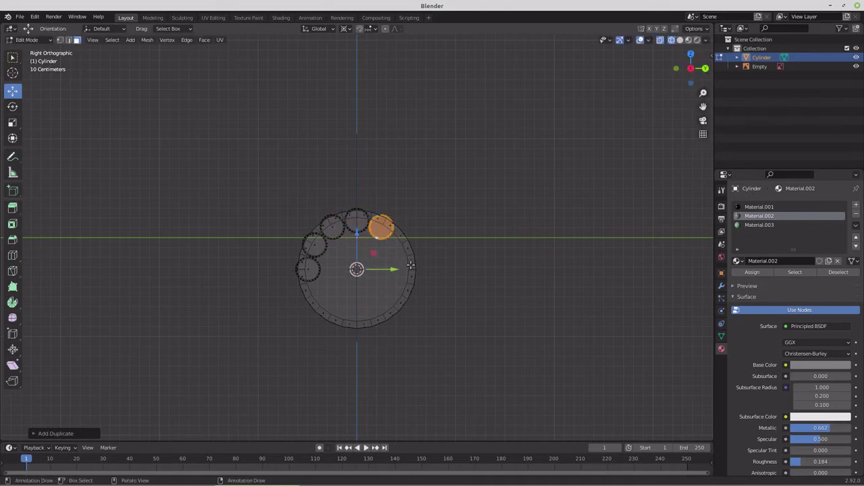
key(shift+d)
- Add four more 30°-spaced circle copies around the drum centre
text(r30)
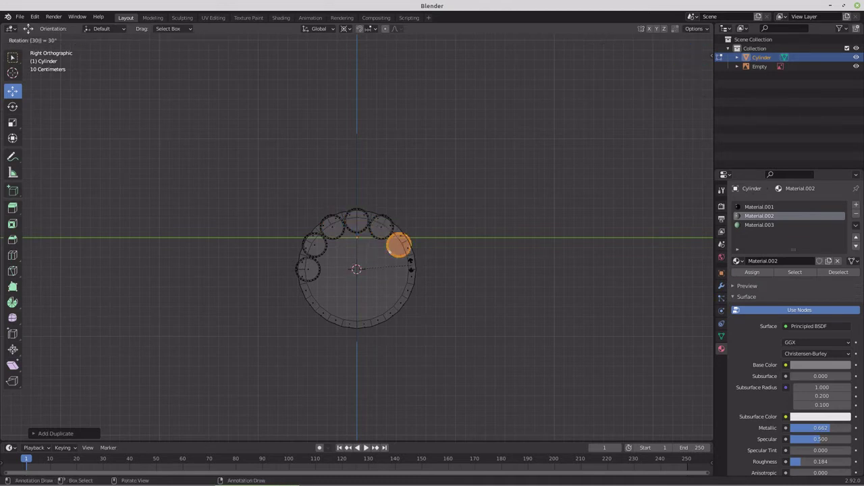
key(Return)
key(shift+d)
text(r30)
key(Return)
key(shift+d)
text(r30)
key(Return)
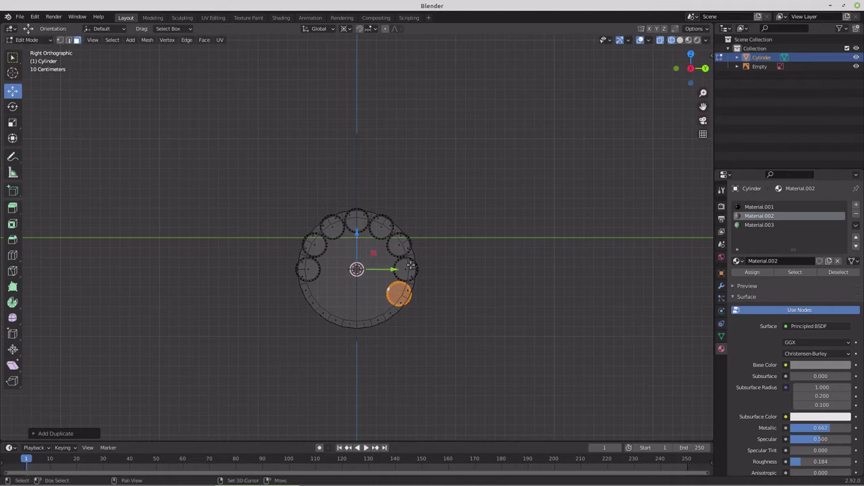
key(shift+d)
text(r30)
key(Return)
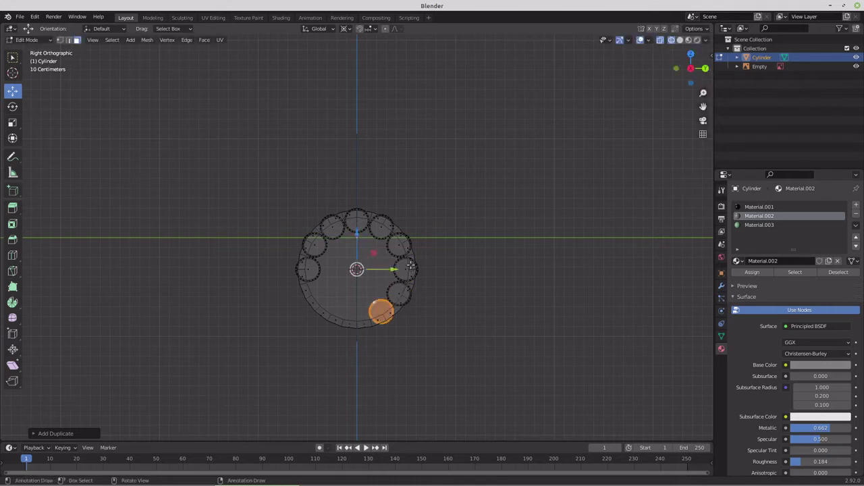
key(shift+d)
text(r30)
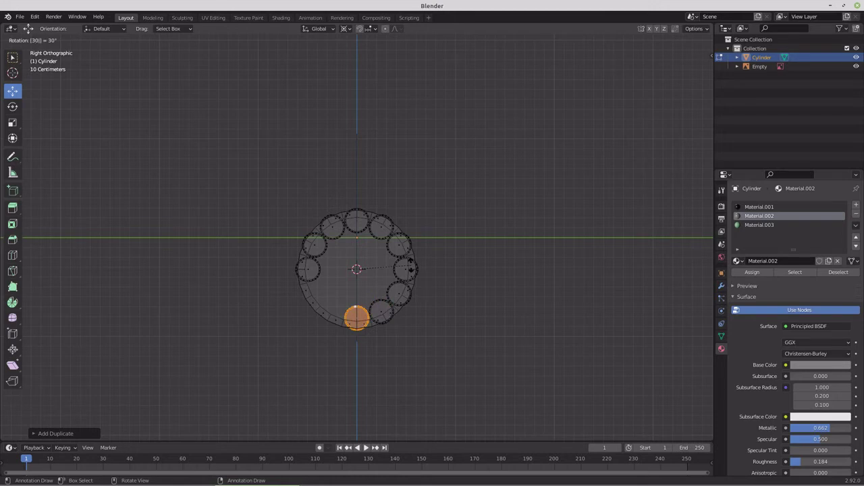
key(Return)
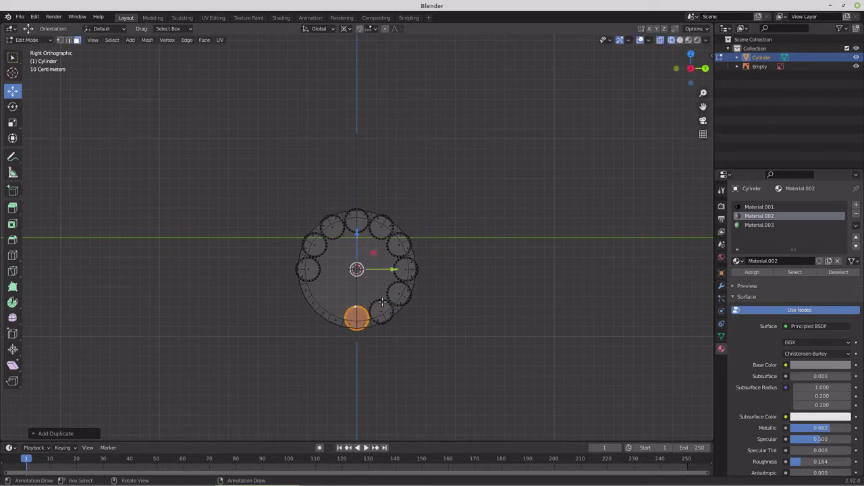
- Rotate two selected circles 60° to close the ring
key(l)
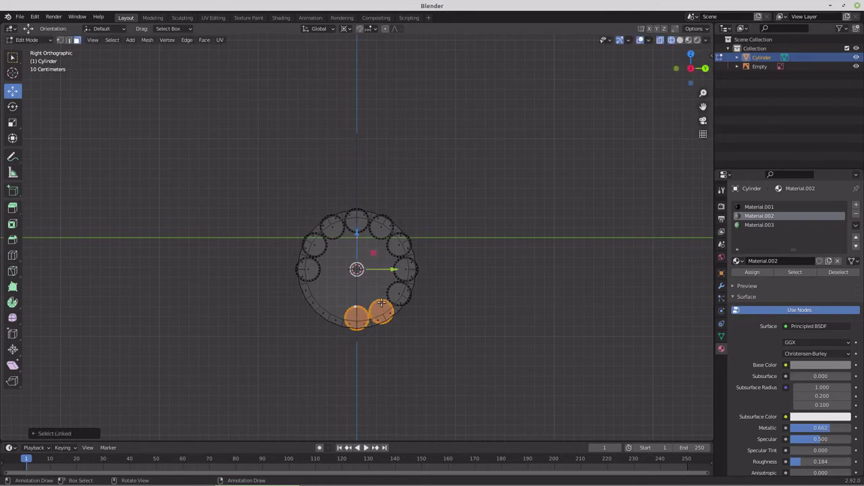
text(r)
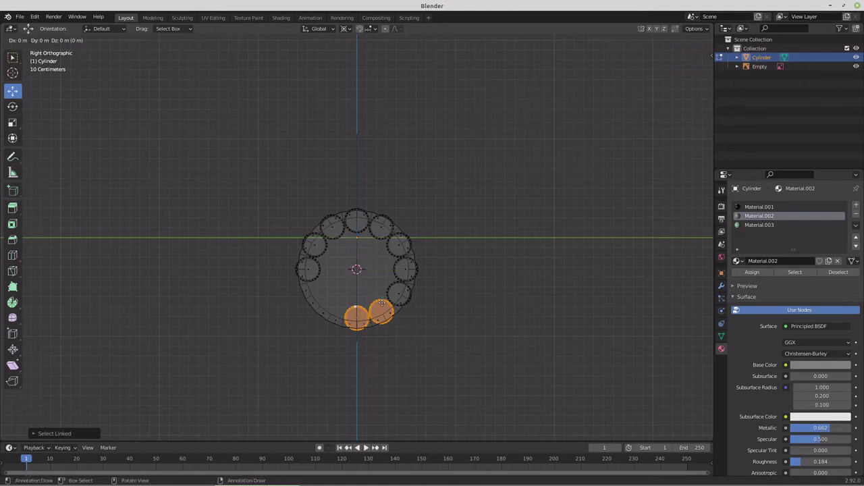
text(60)
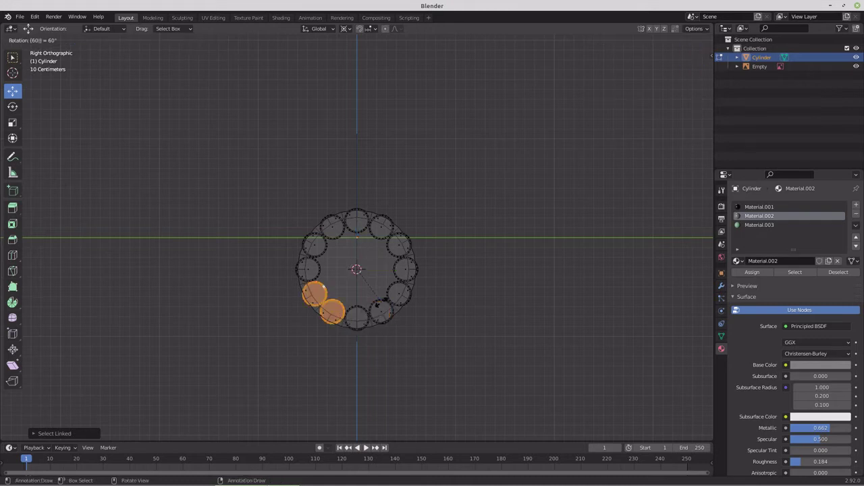
key(Return)
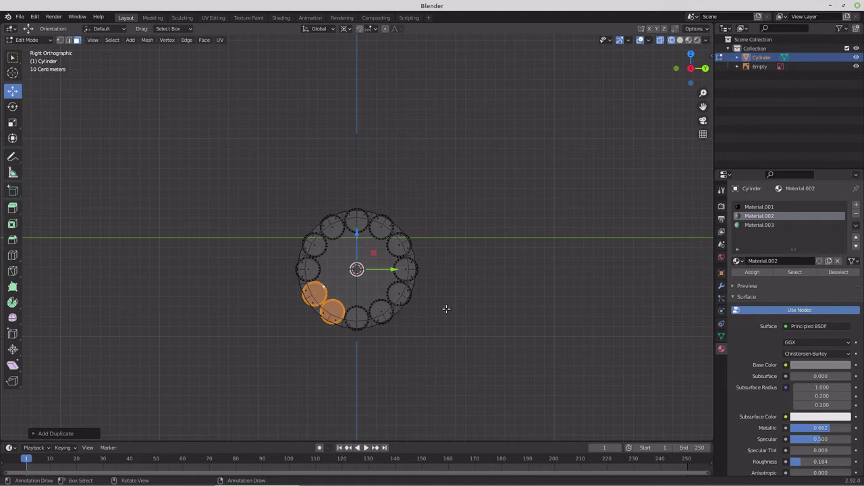
- Switch to solid shading and view the drum in front orthographic over the reference
click(688, 41)
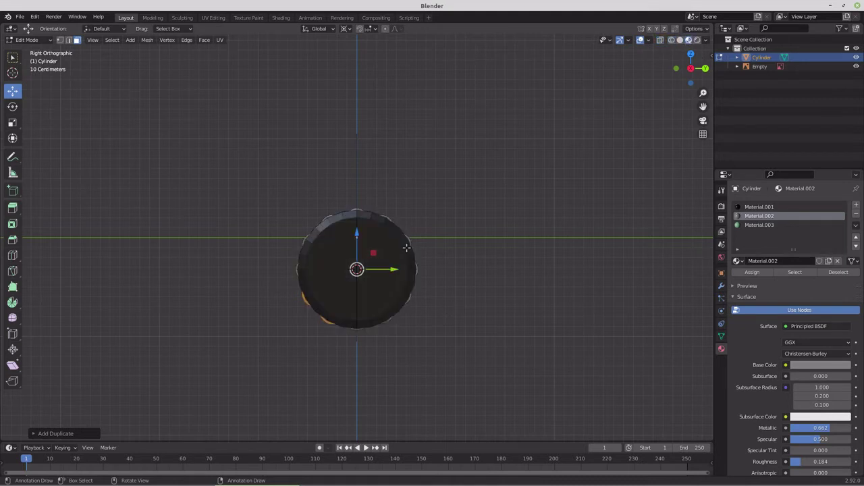
middle_drag(390, 257, 460, 267)
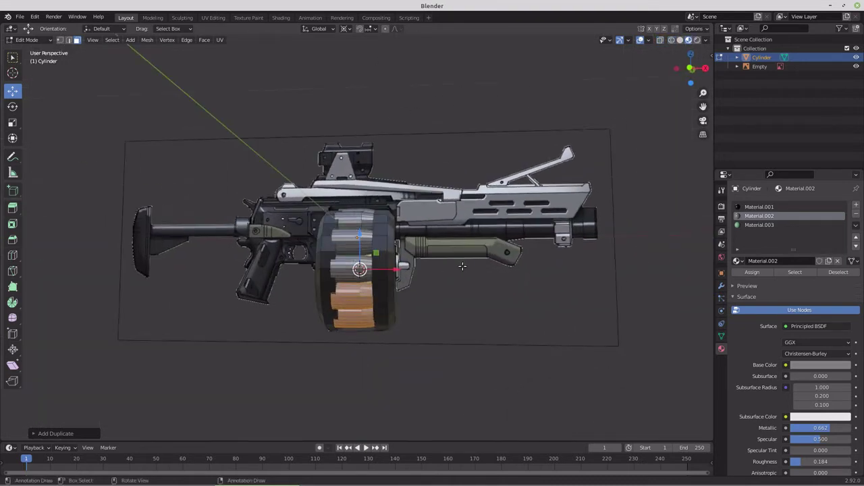
key(KP_1)
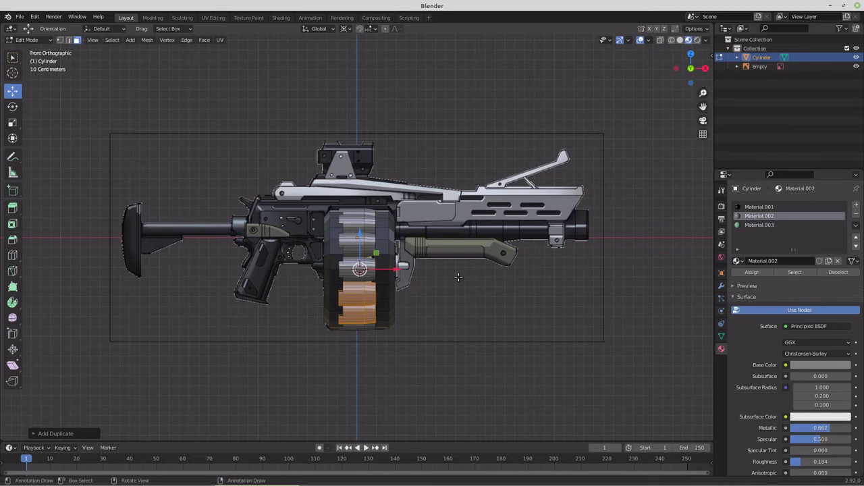
- Add a cube to the mesh and scale it down
key(shift+a)
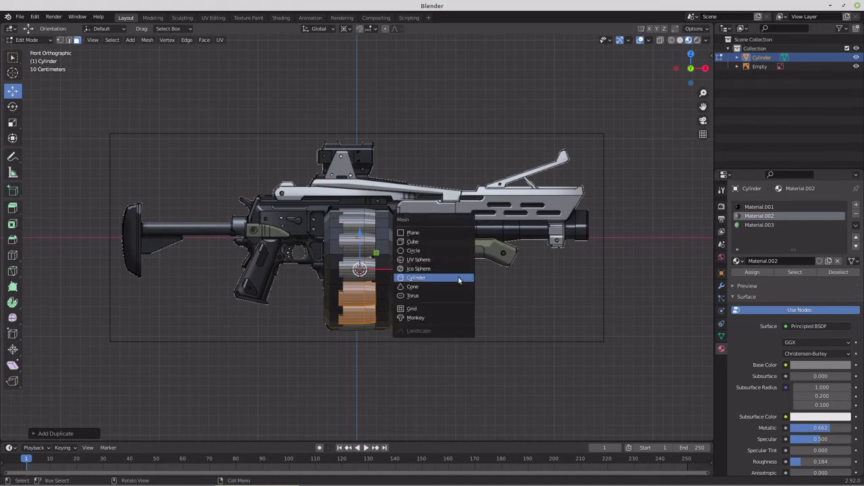
click(439, 241)
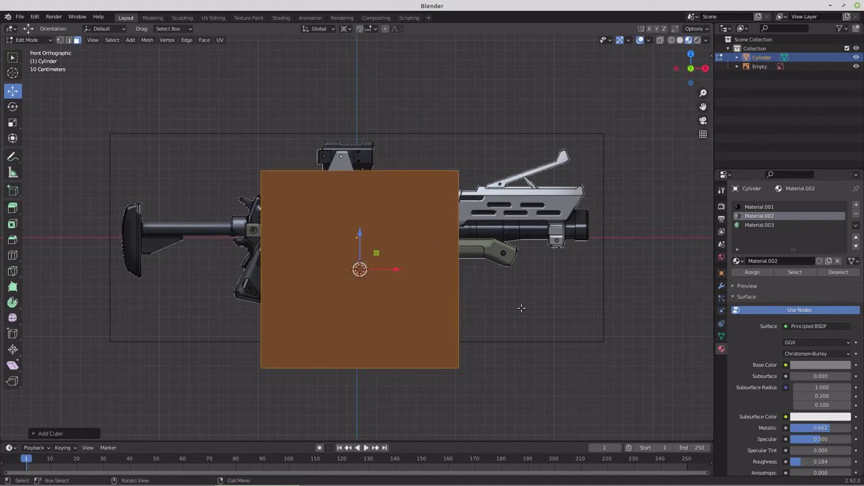
key(s)
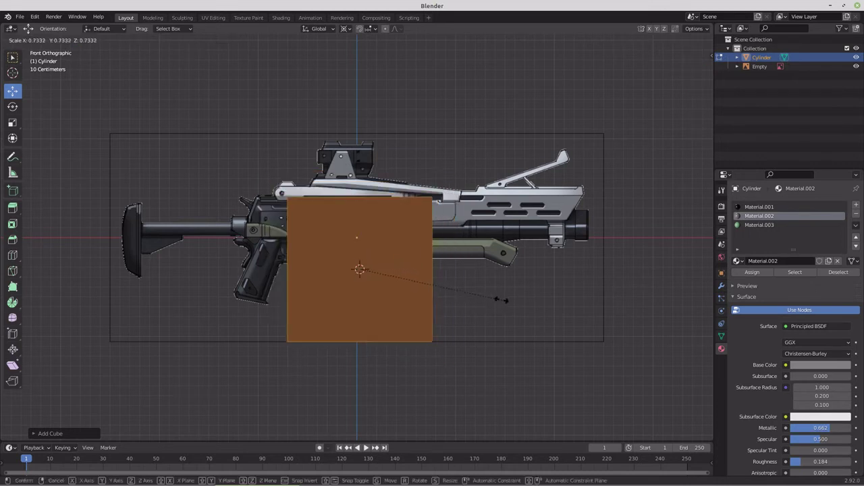
click(428, 273)
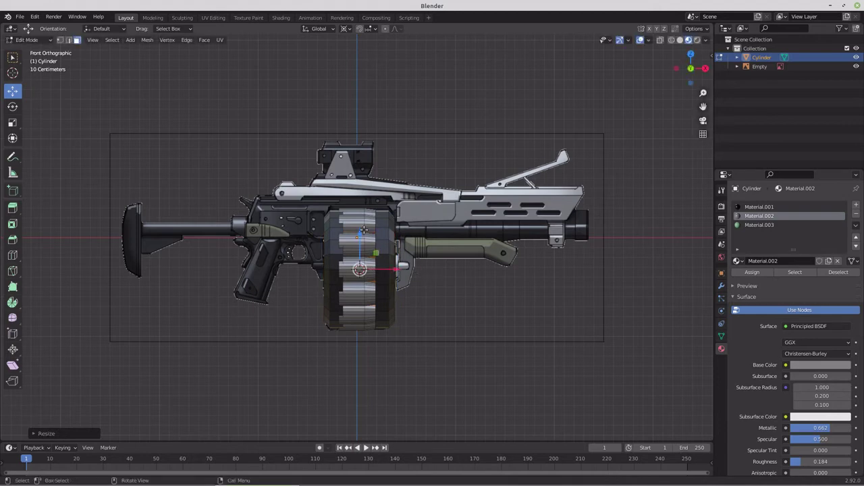
- Extrude the cube's top face upward and slide the block −0.6973 m along X
key(e)
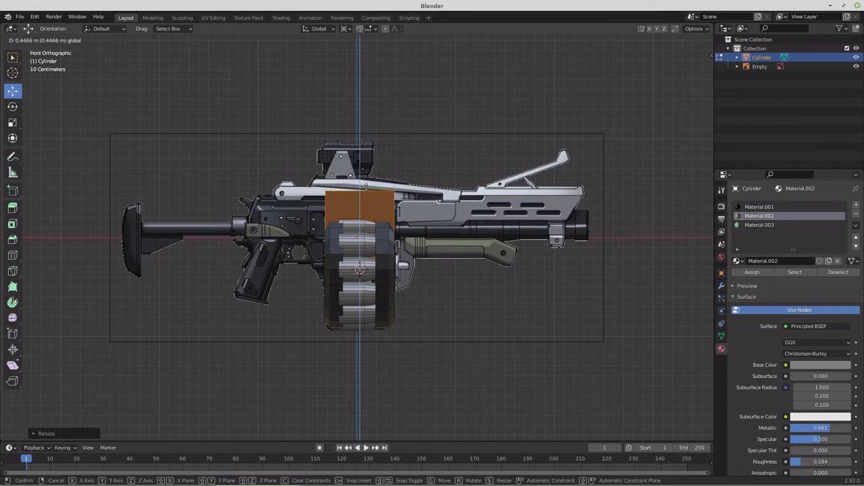
click(364, 187)
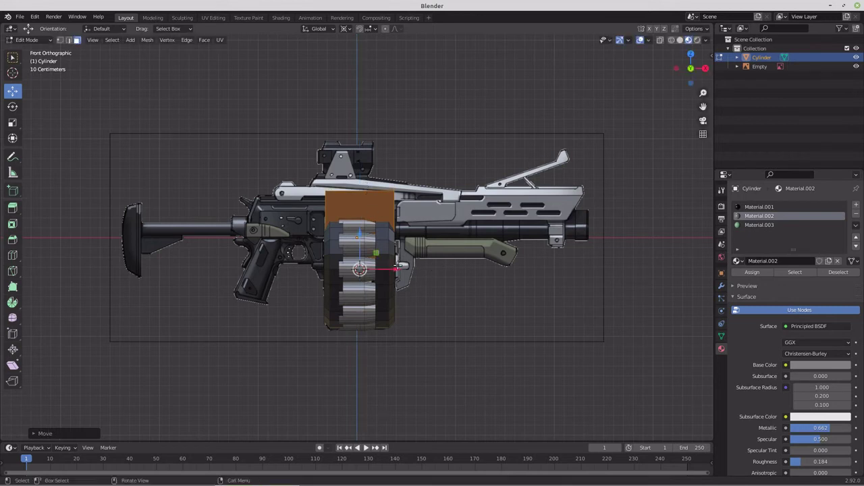
drag(395, 270, 326, 260)
key(ctrl+KP_3)
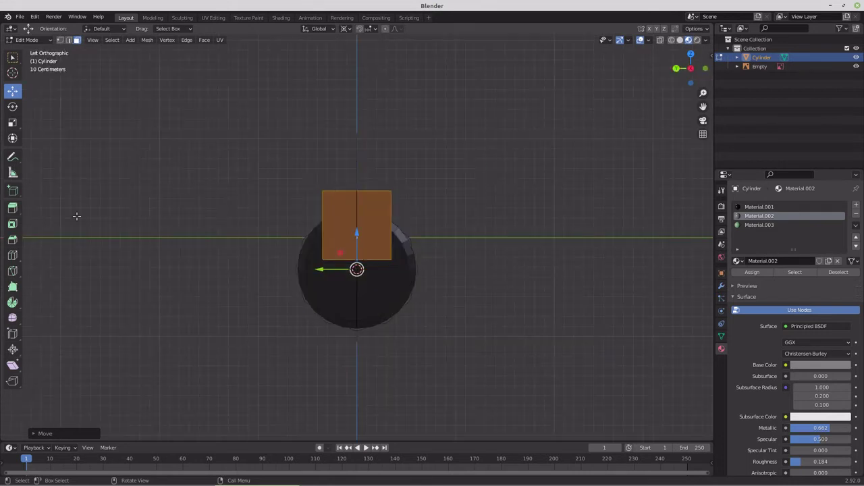
- Add a horizontal loop cut through the box block, slid up near its top edge
click(12, 255)
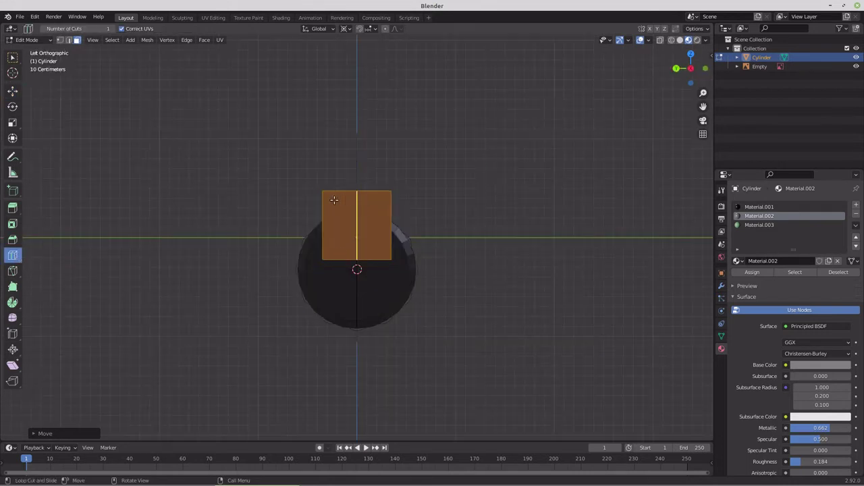
drag(327, 226, 331, 181)
middle_drag(439, 222, 331, 233)
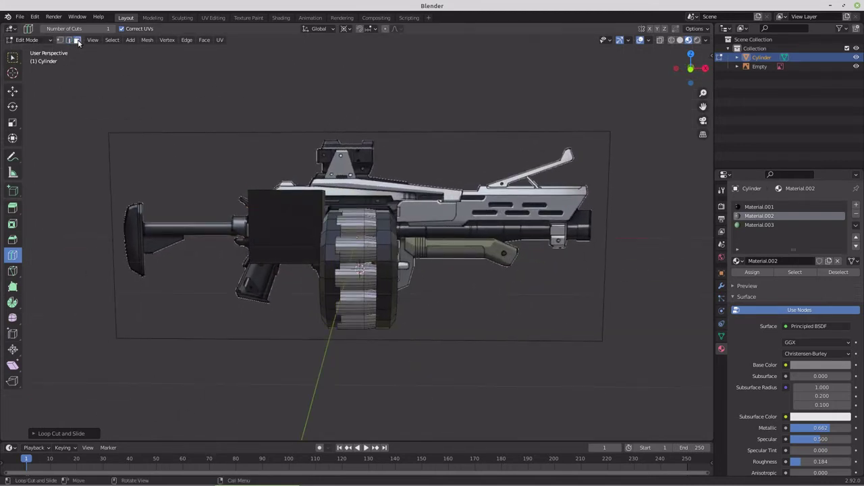
- Extrude the box block's forward face about 2.3 m over the barrel
click(12, 89)
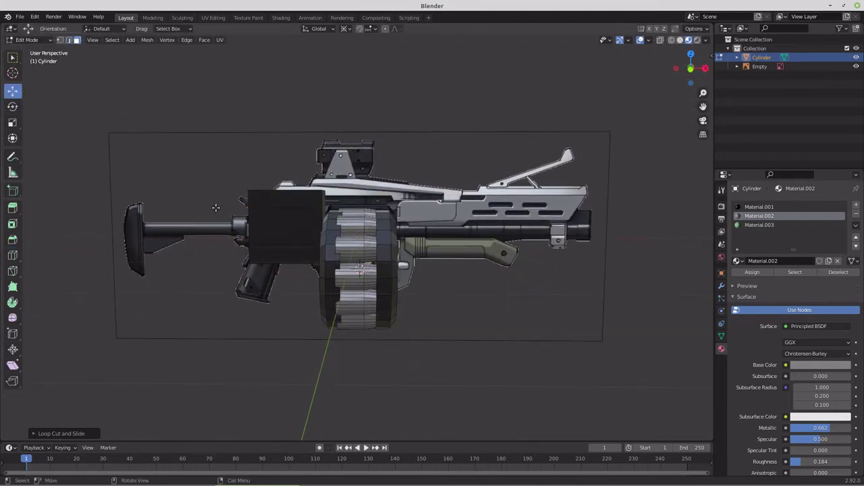
middle_drag(215, 208, 178, 213)
click(320, 197)
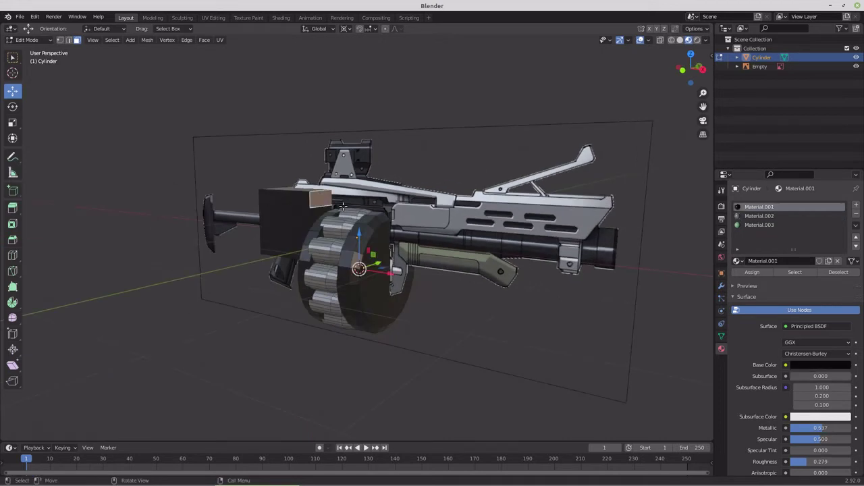
middle_drag(343, 205, 405, 191)
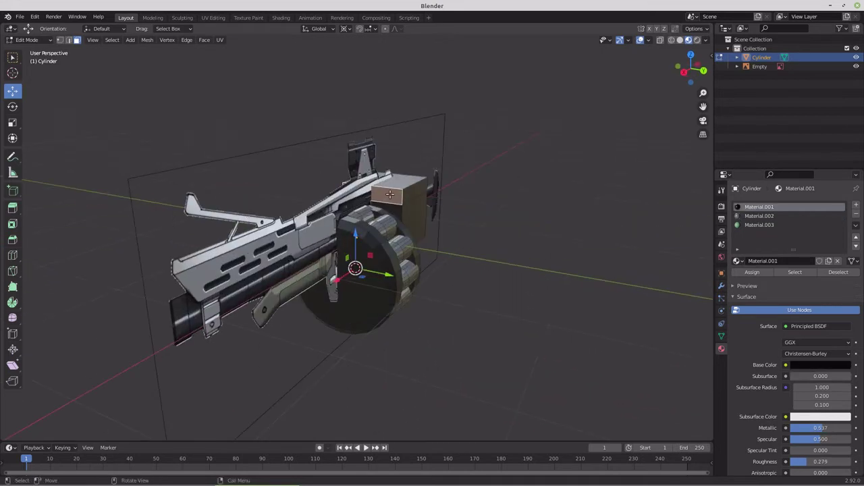
key(alt+a)
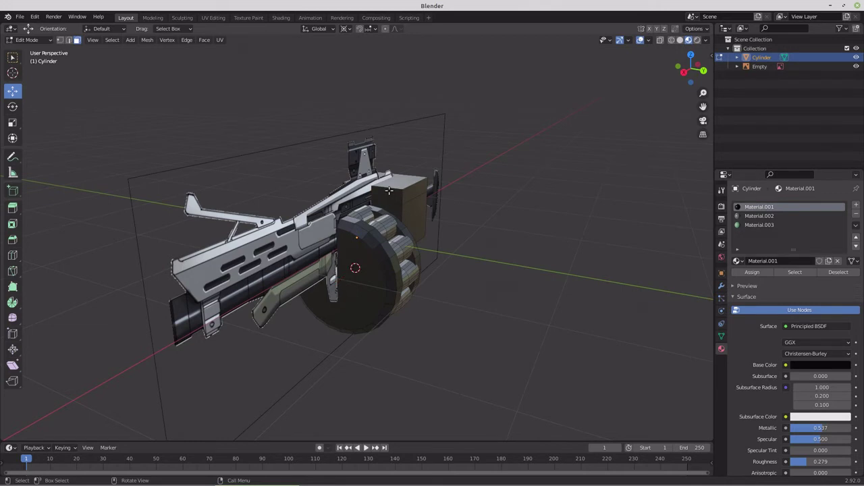
click(389, 191)
middle_drag(388, 191, 417, 219)
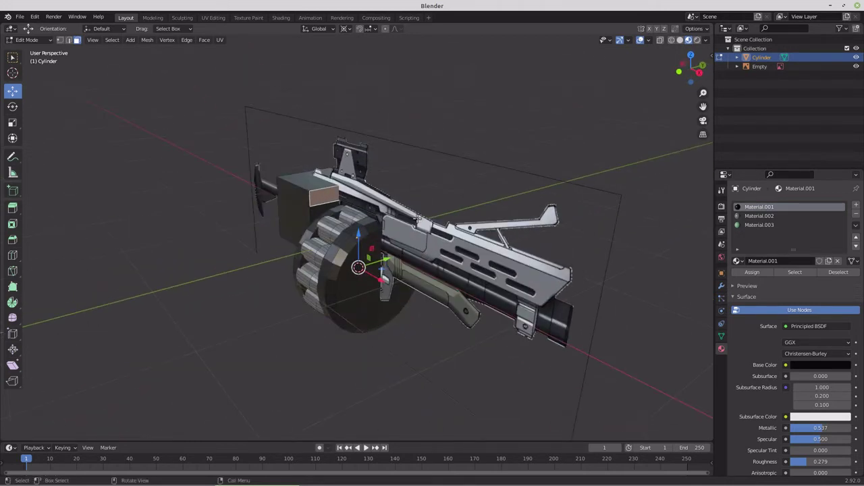
key(KP_1)
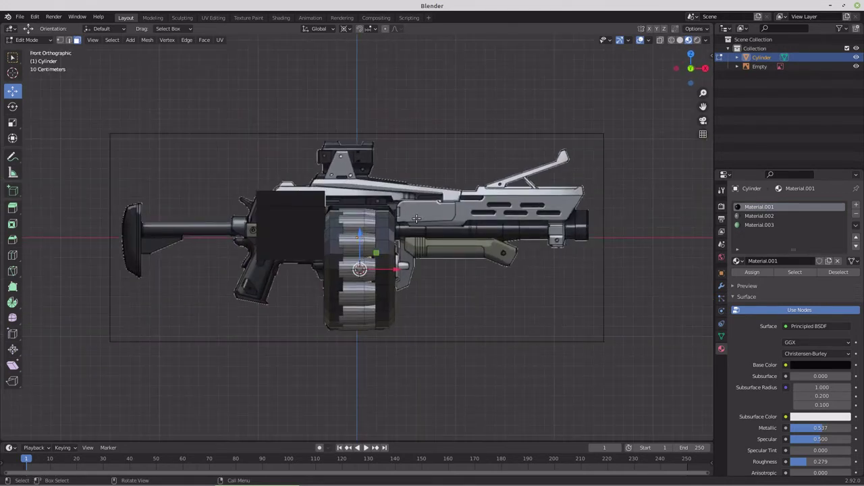
key(e)
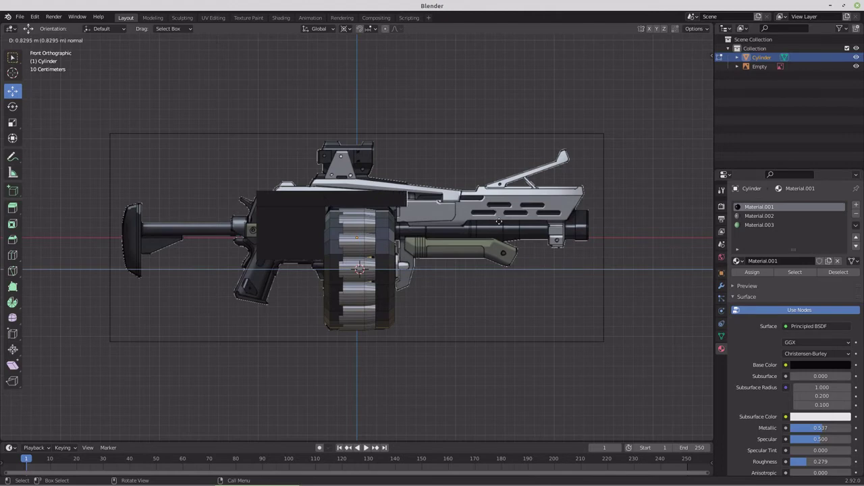
click(657, 231)
middle_drag(518, 244, 478, 183)
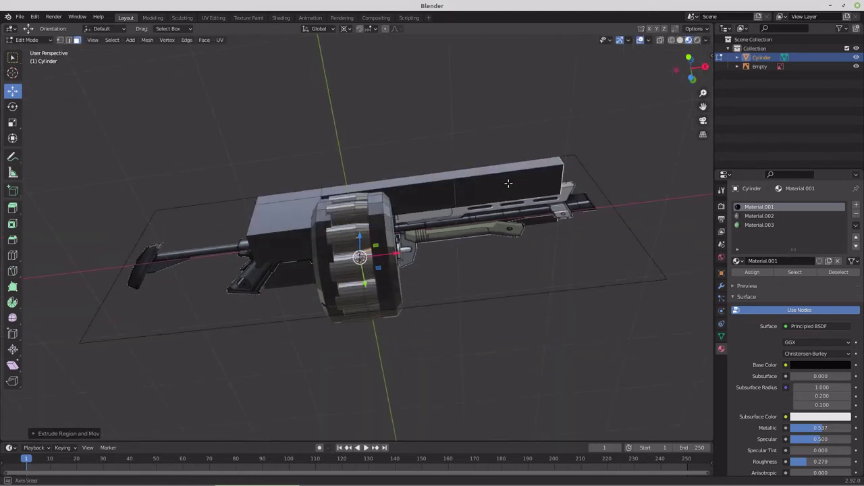
- Add a vertical loop cut partway along the long top block
click(475, 206)
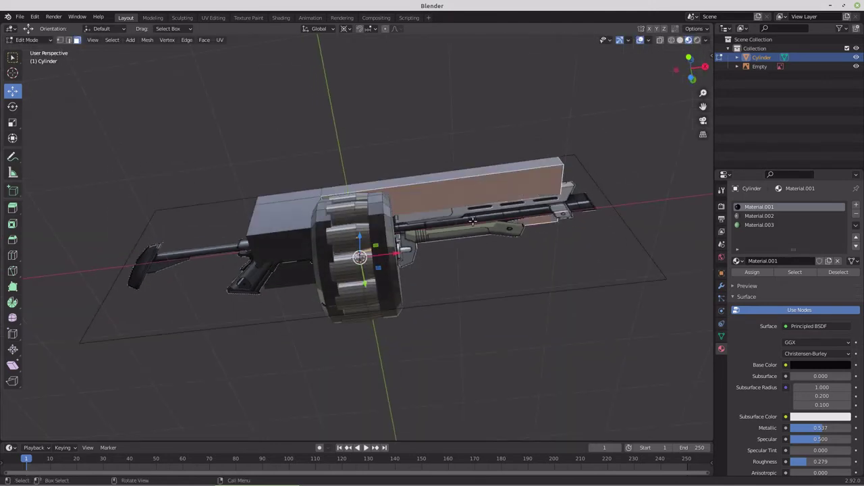
key(KP_1)
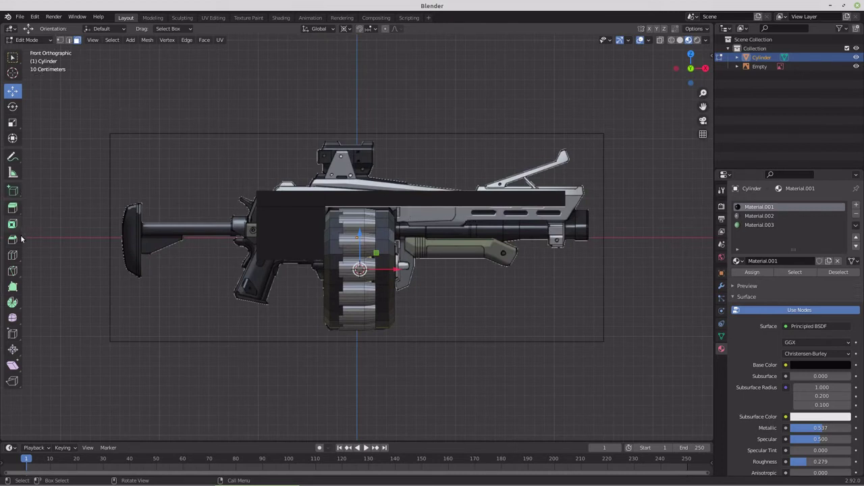
click(12, 256)
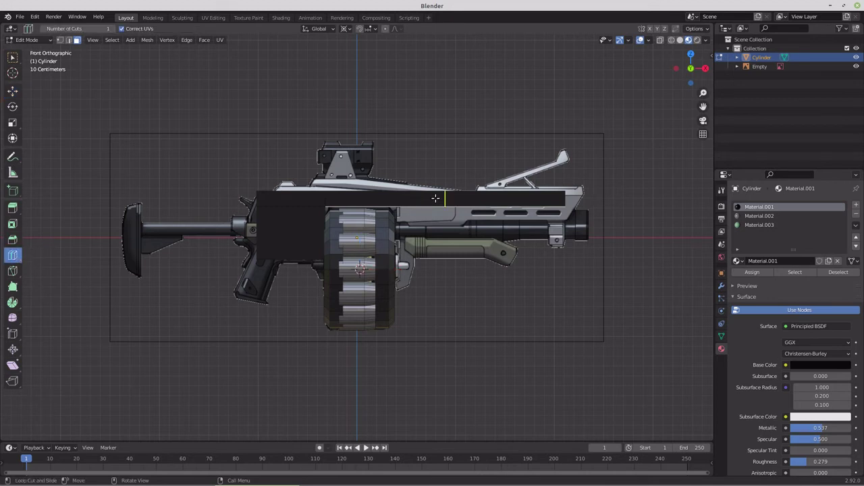
drag(436, 199, 389, 200)
middle_drag(418, 224, 473, 213)
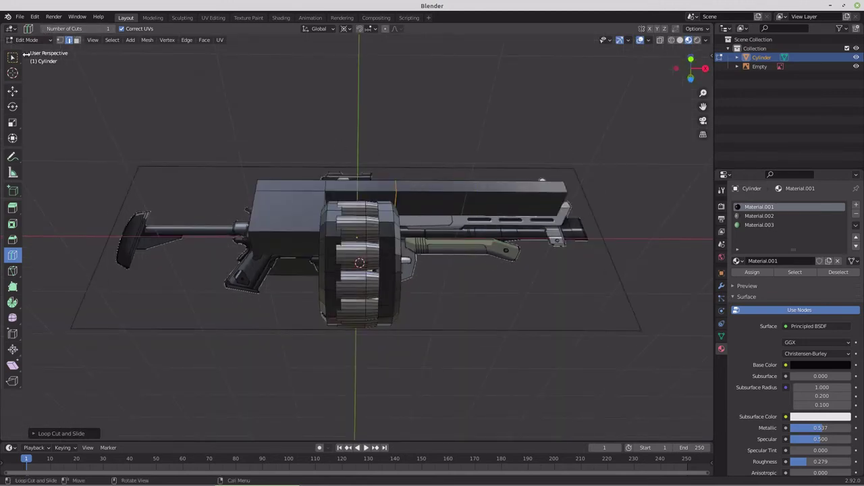
- Extrude the front section's face about 0.47 m down over the barrel
click(13, 90)
click(450, 206)
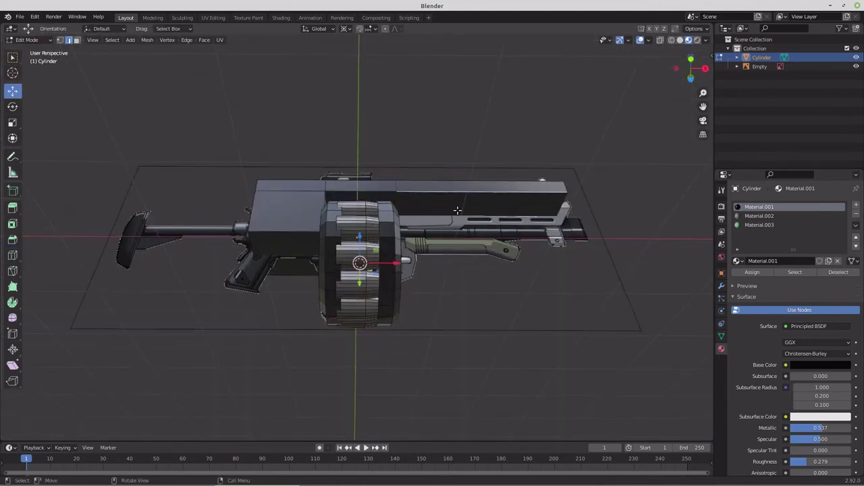
click(76, 40)
click(457, 197)
key(KP_1)
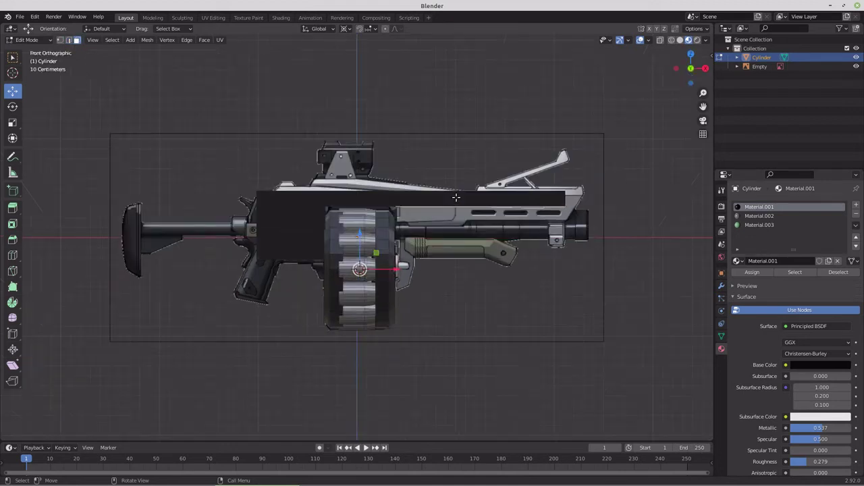
key(e)
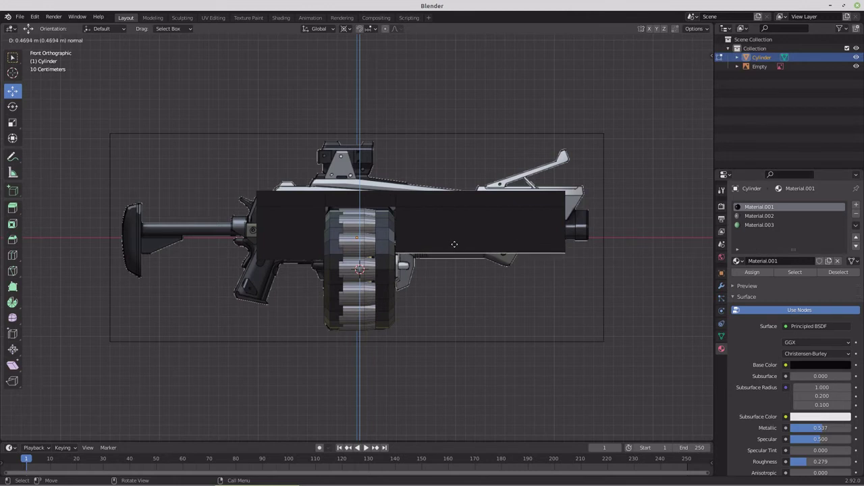
click(454, 244)
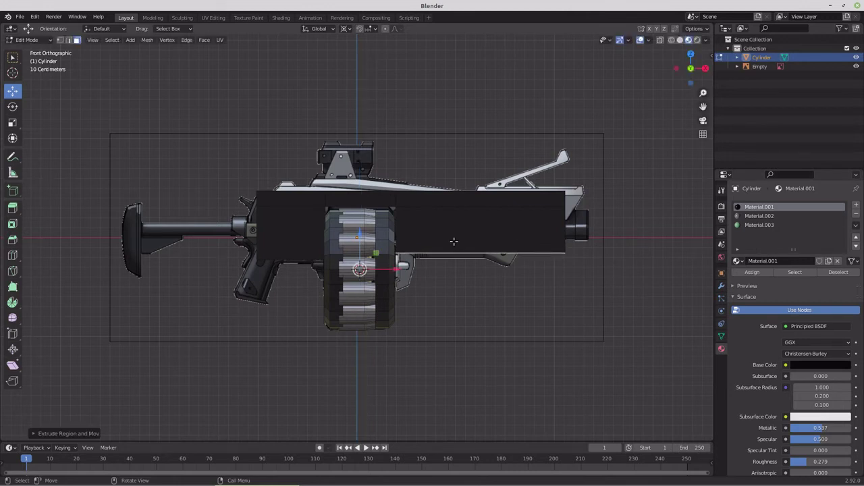
- Add a cylinder, rotate it 90° onto its side, and scale it to about 0.4
key(shift+a)
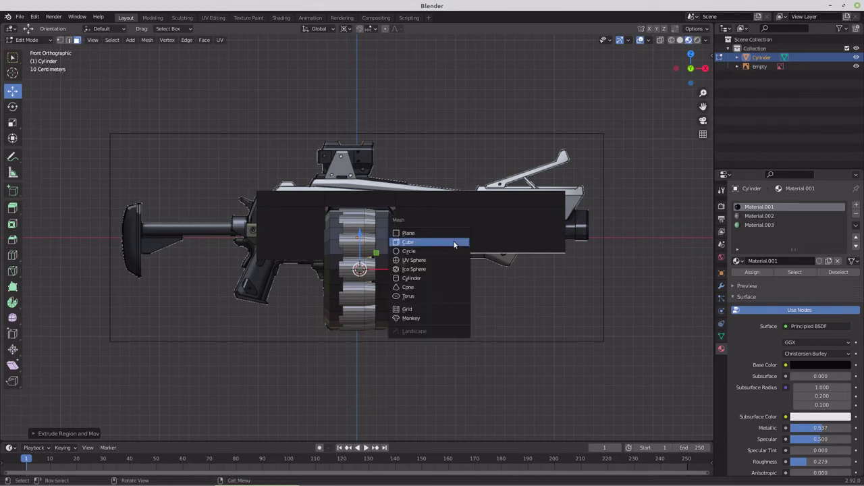
click(448, 276)
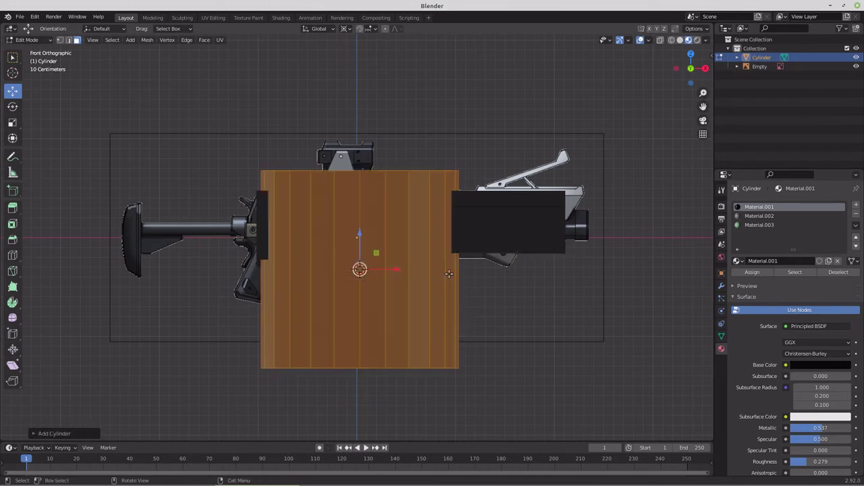
key(r)
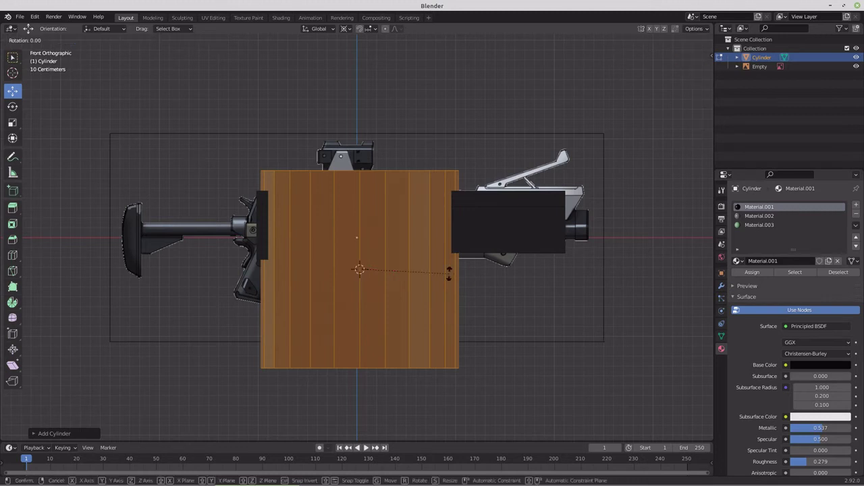
key(9)
key(0)
key(Return)
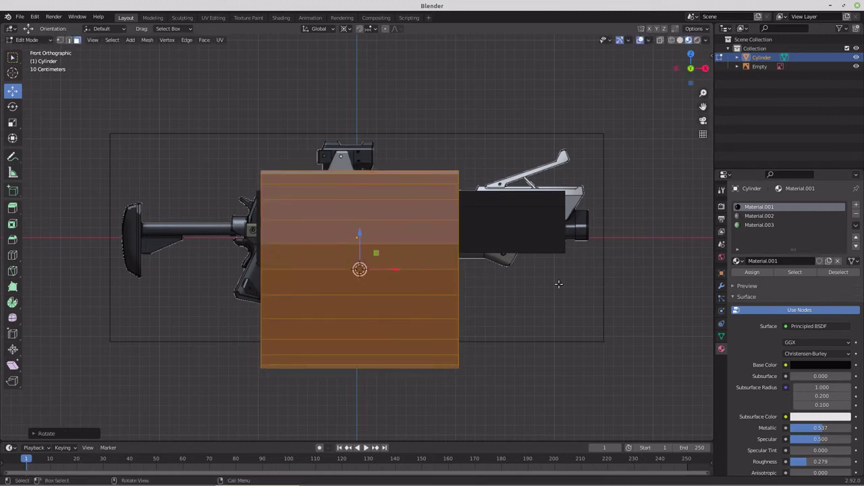
key(s)
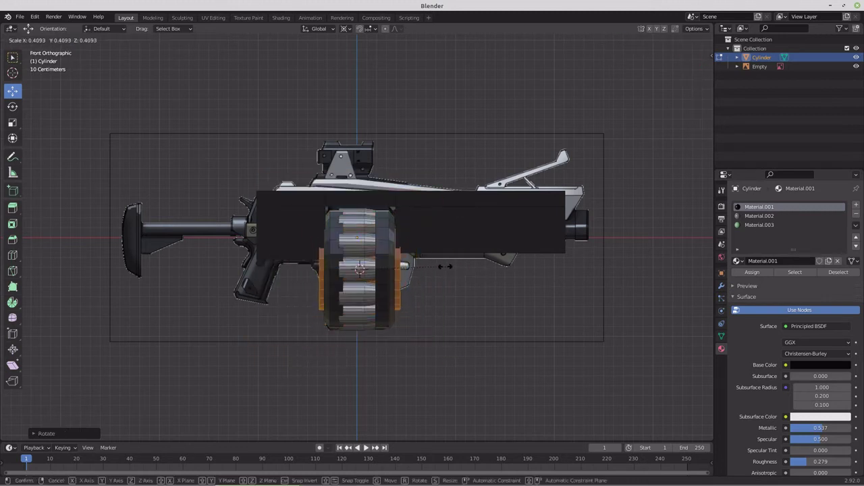
click(439, 266)
- Move the cylinder along X to the launcher's front end and raise it along Z
key(g)
key(x)
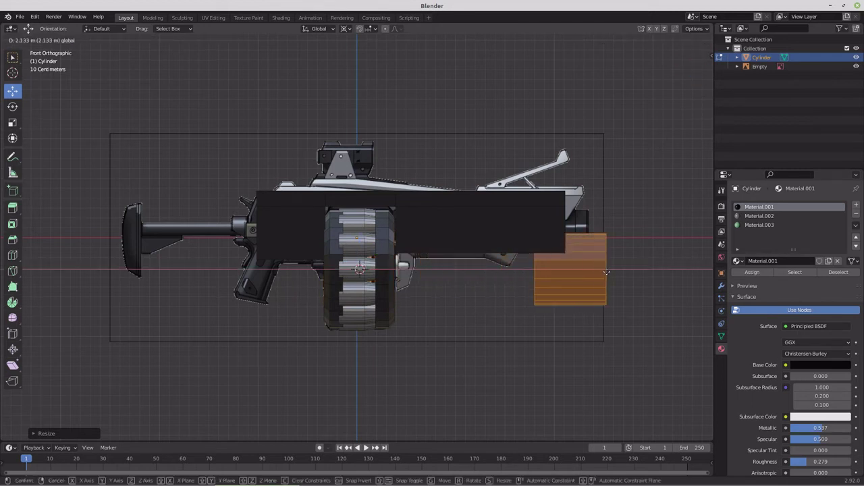
click(601, 271)
key(Tab)
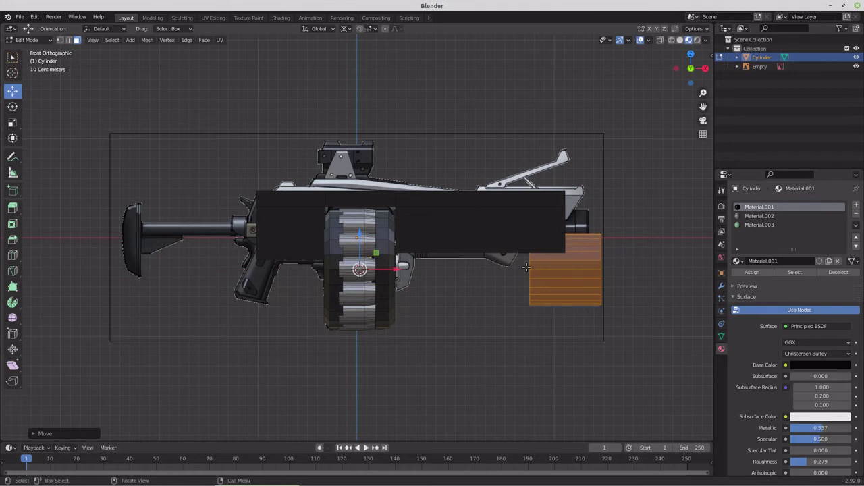
key(shift+s)
click(521, 320)
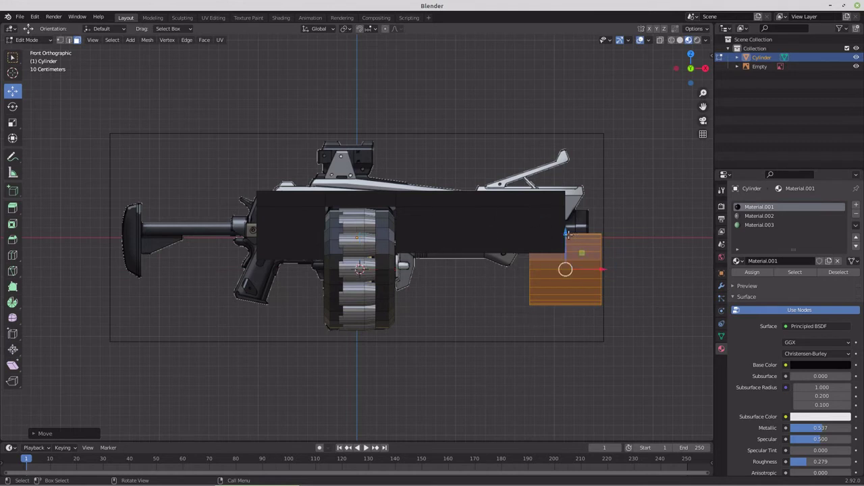
key(g)
key(z)
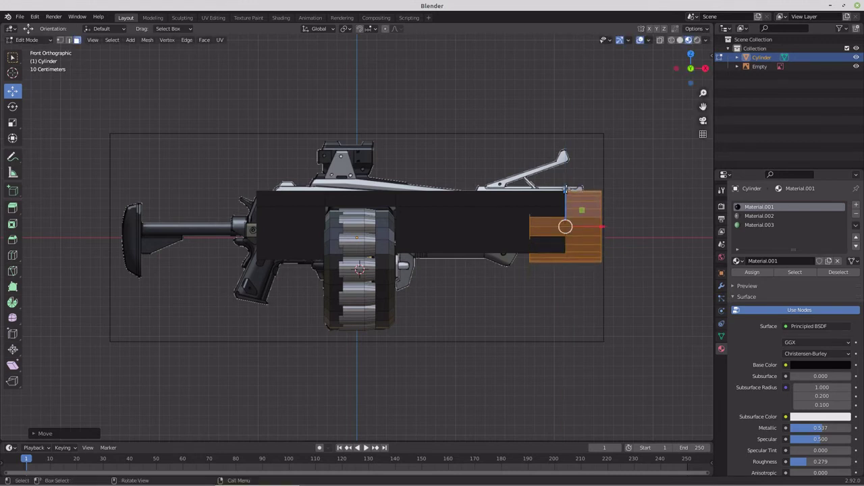
- Scale the front cylinder to about 0.76 and lower it slightly along Z
key(KP_3)
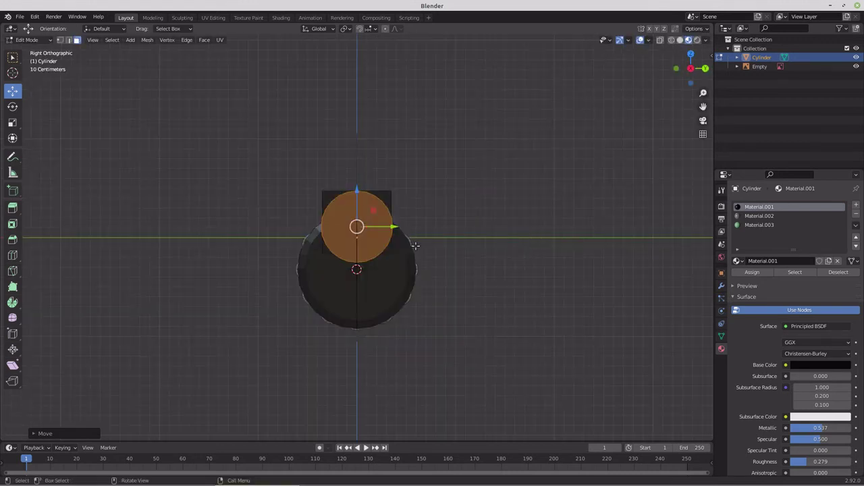
scroll(416, 246, up, 2)
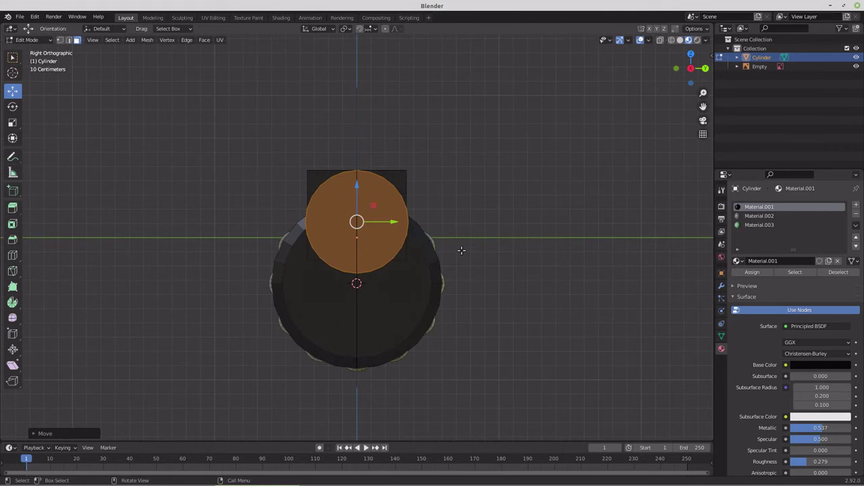
key(s)
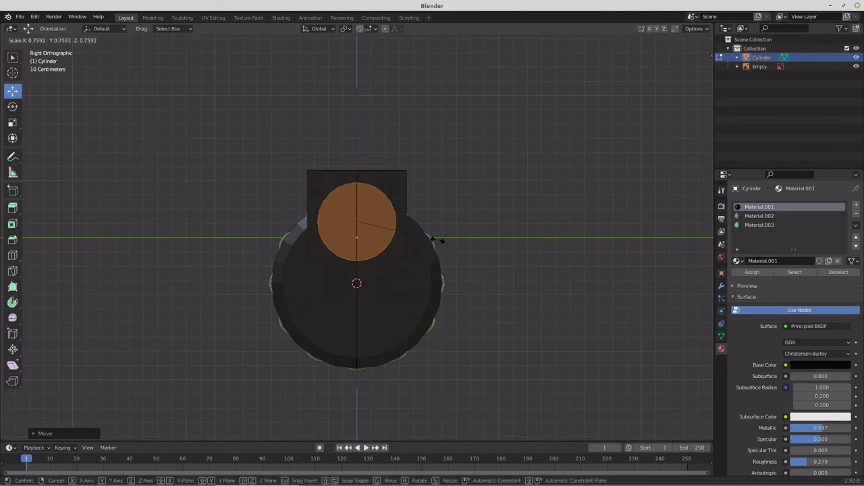
click(422, 239)
middle_drag(420, 239, 350, 245)
scroll(492, 247, down, 3)
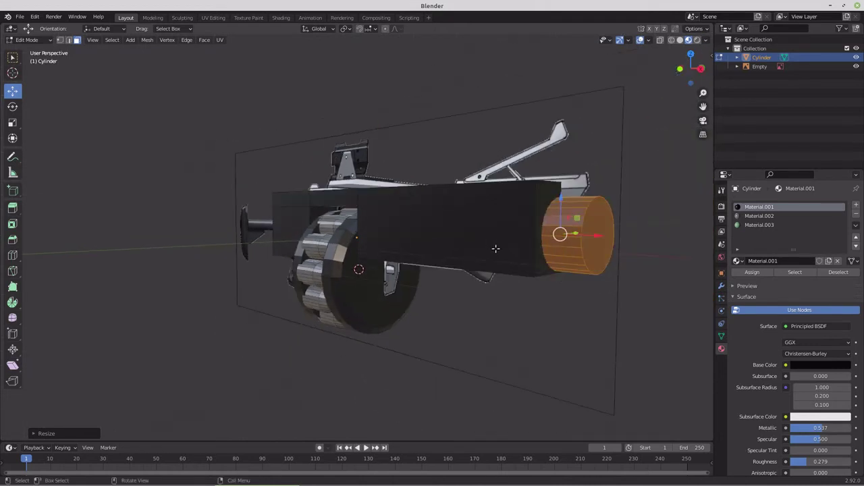
drag(561, 196, 559, 206)
mouse_move(558, 206)
middle_down()
mouse_move(534, 193)
mouse_move(543, 189)
mouse_move(552, 207)
middle_up()
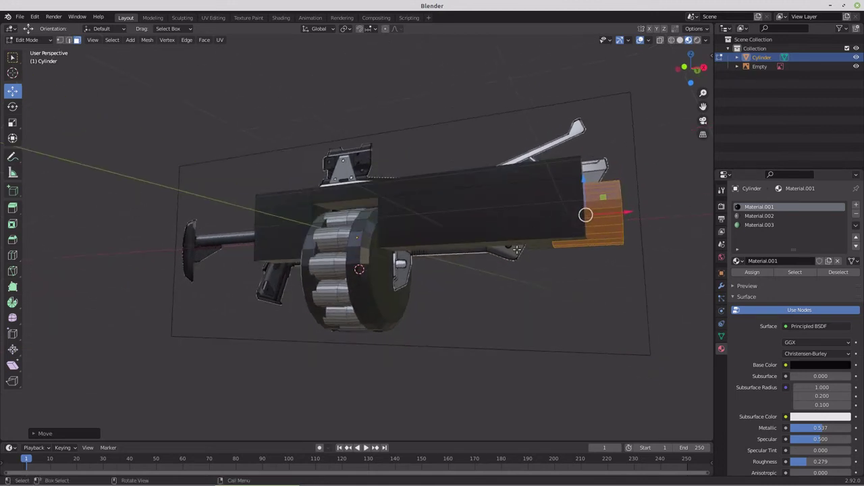
key(KP_1)
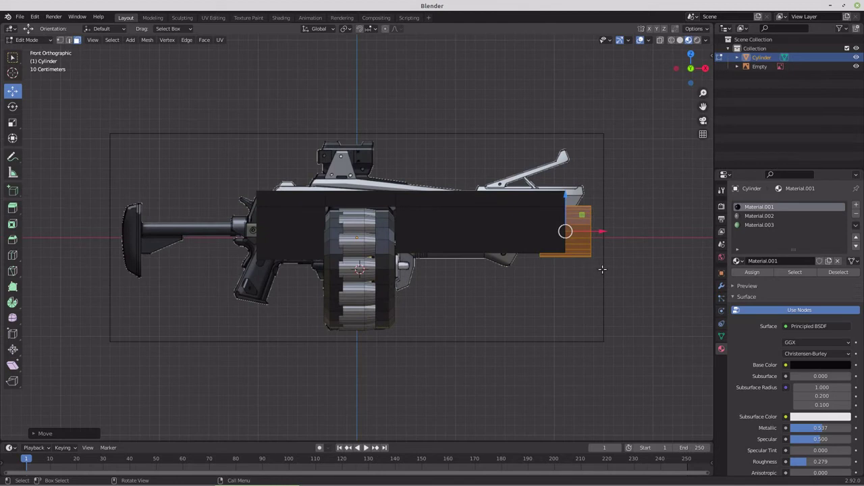
- Stretch the cylinder about 4.3x along X and slide it back 0.62 m
key(s)
key(x)
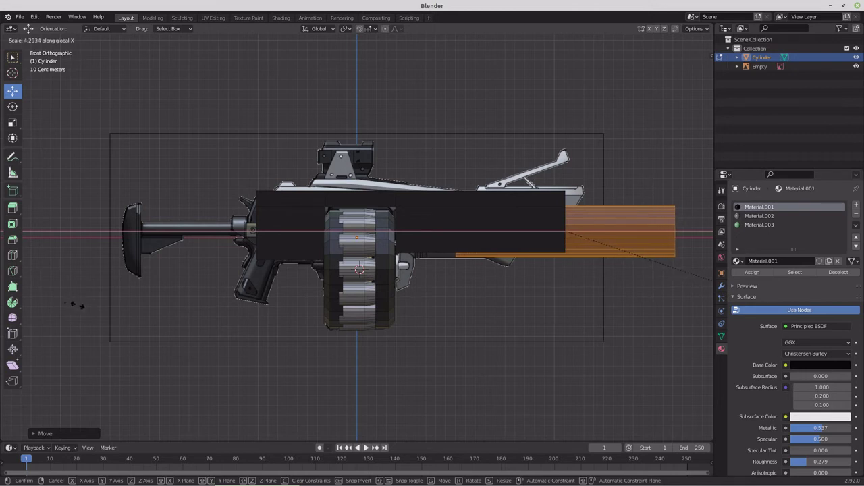
click(77, 303)
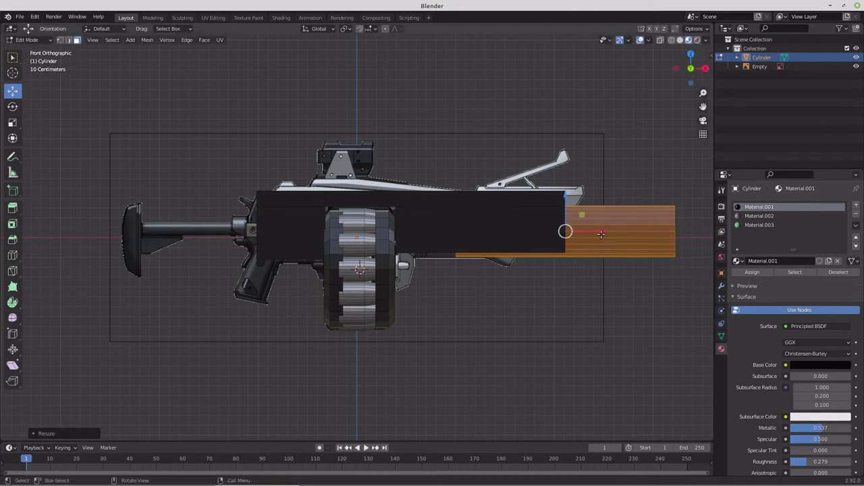
drag(602, 233, 538, 235)
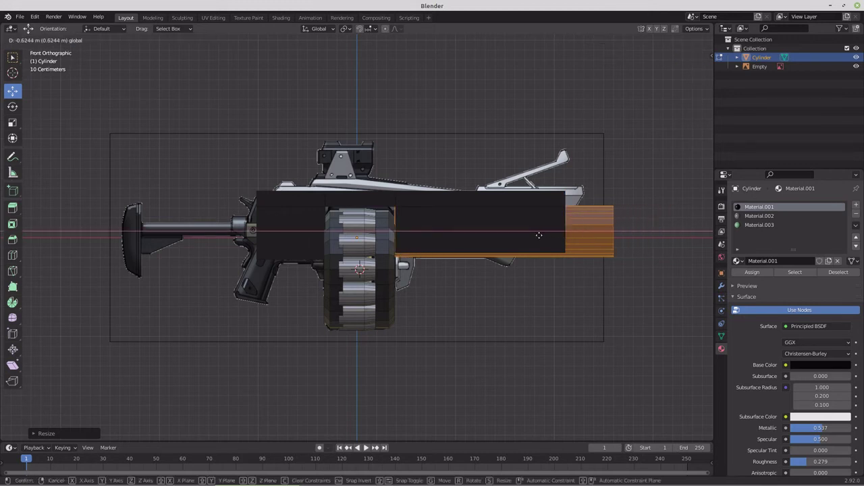
drag(539, 234, 538, 235)
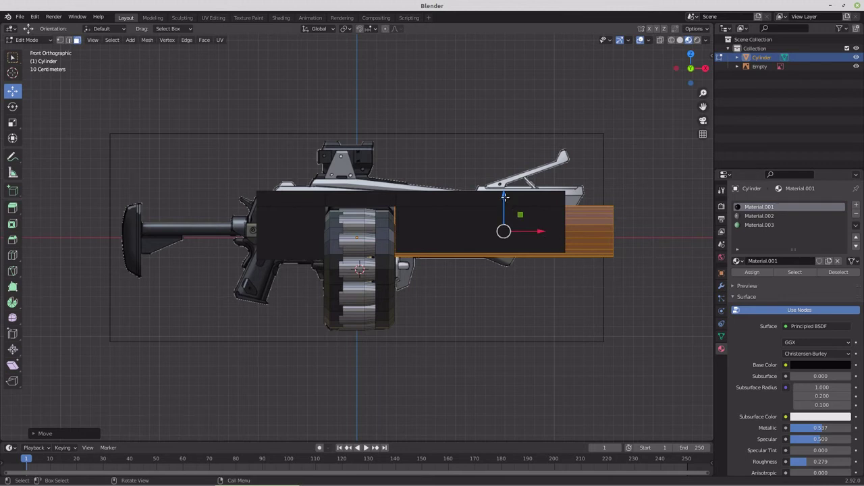
- Lower the tube, shrink it to 0.88, and push it further back along X
drag(504, 197, 505, 204)
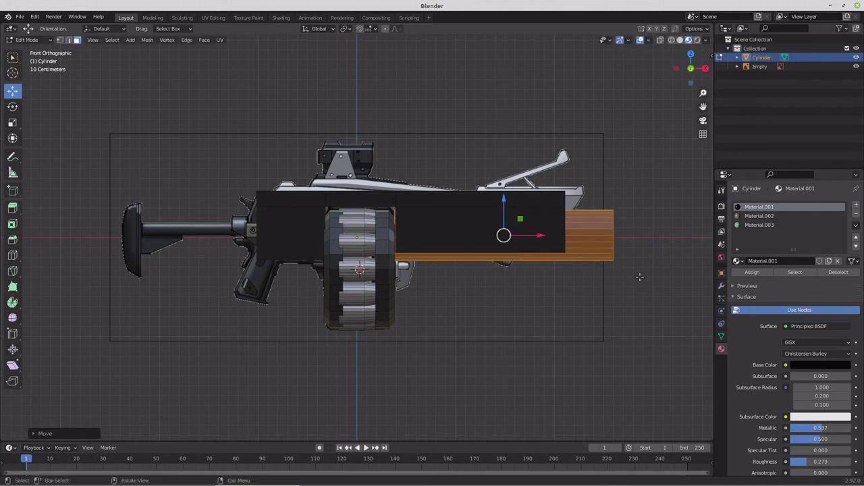
key(s)
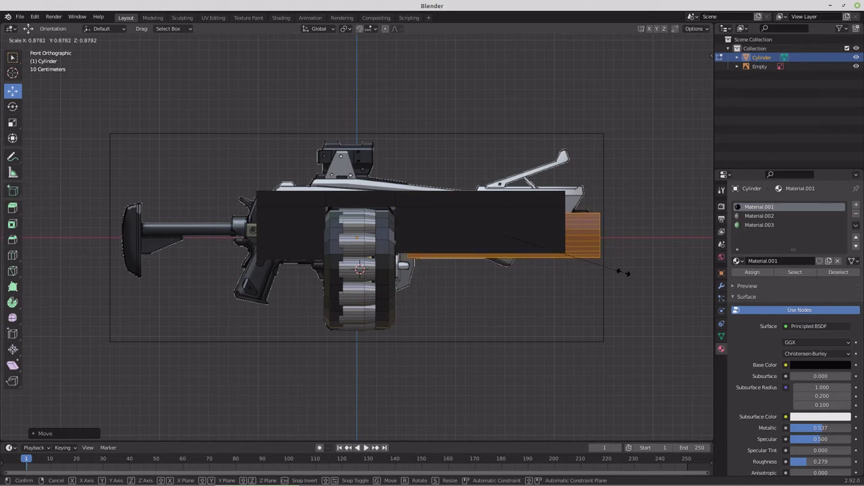
click(622, 273)
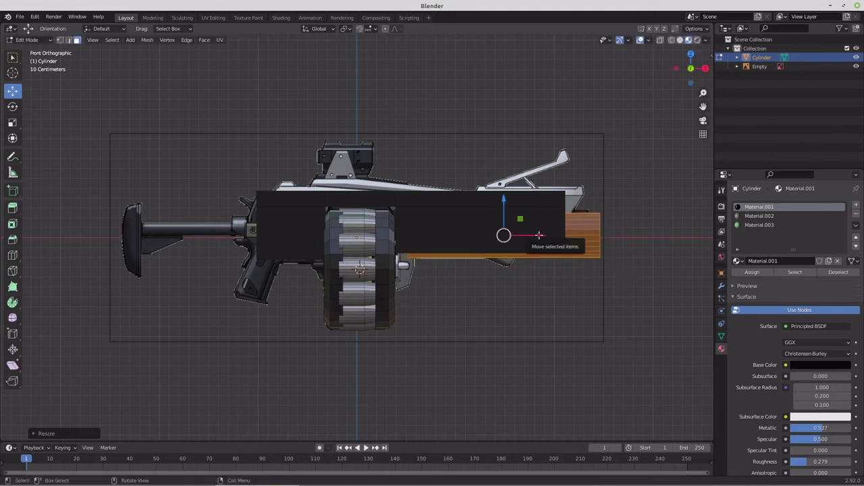
drag(536, 233, 524, 234)
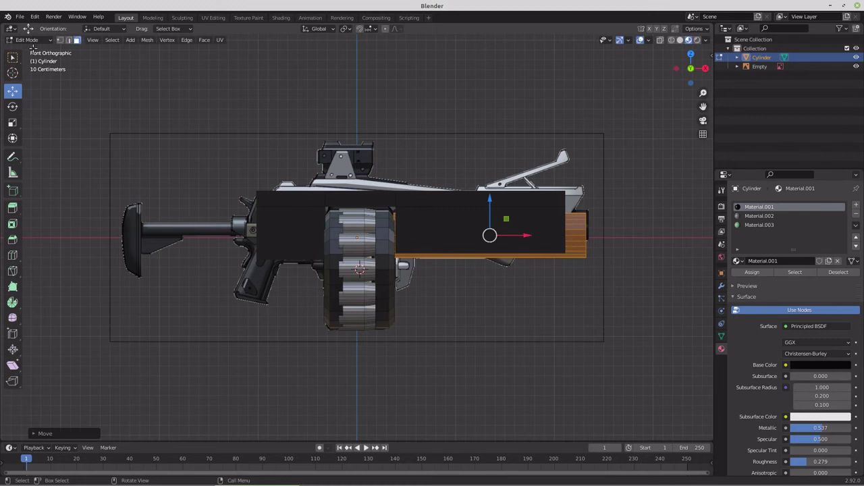
- In vertex mode, nudge the tube's end vertices along X, then undo the attempt
click(59, 40)
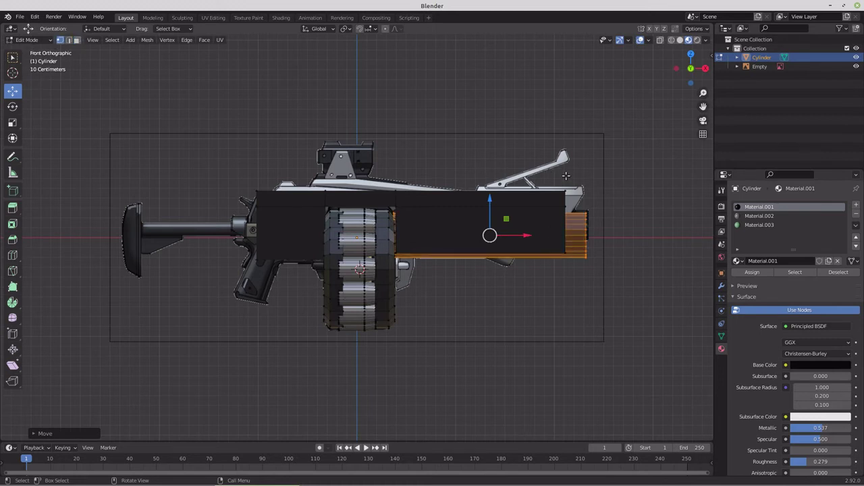
drag(566, 182, 618, 285)
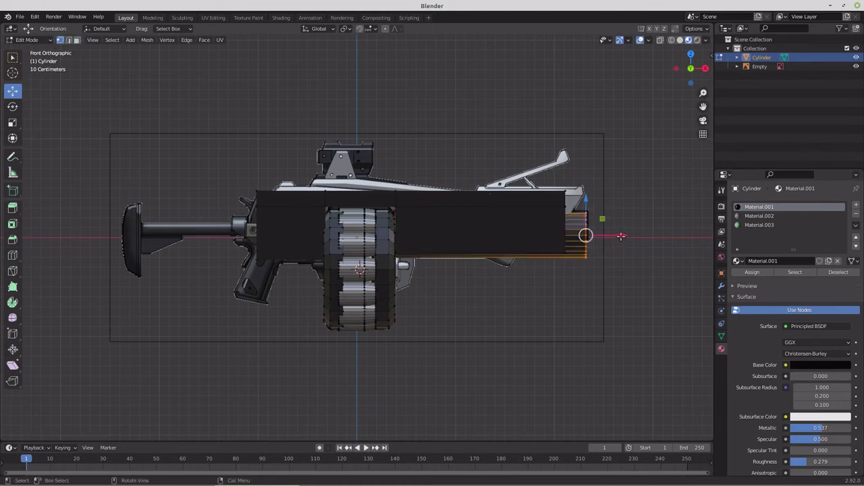
drag(620, 236, 632, 238)
middle_drag(632, 238, 498, 274)
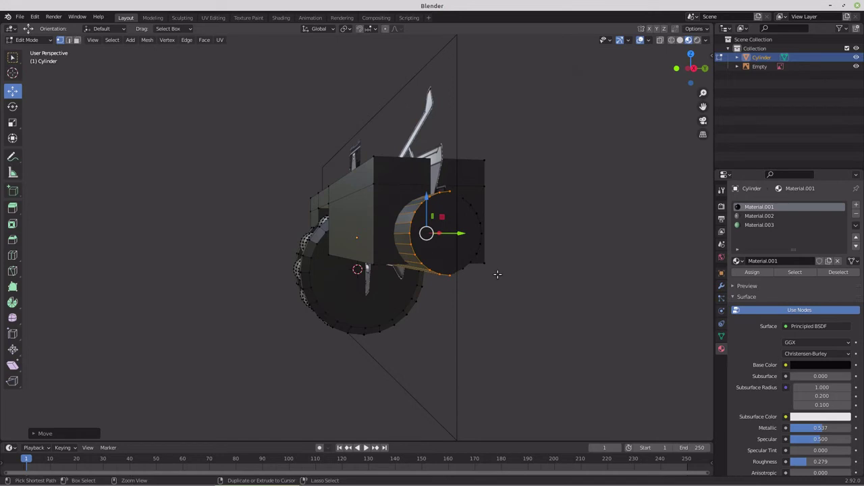
key(ctrl+z)
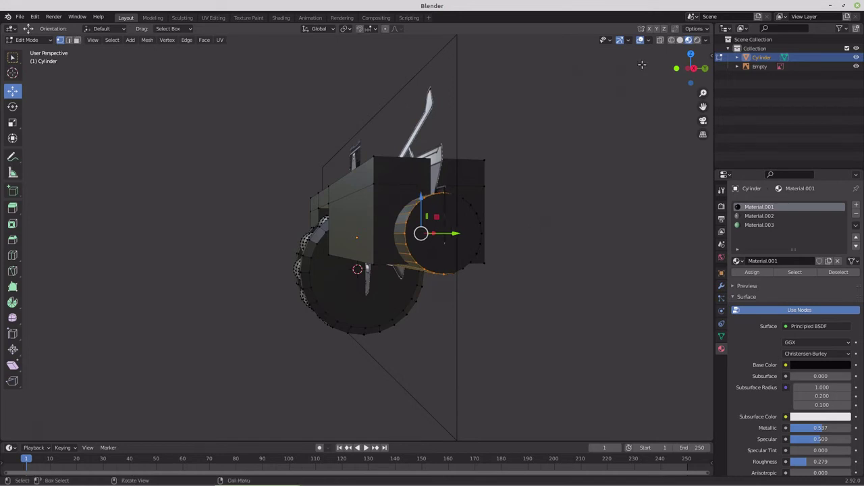
- With X-Ray on in front view, push the barrel's front tip about 0.11 m past the housing
click(660, 39)
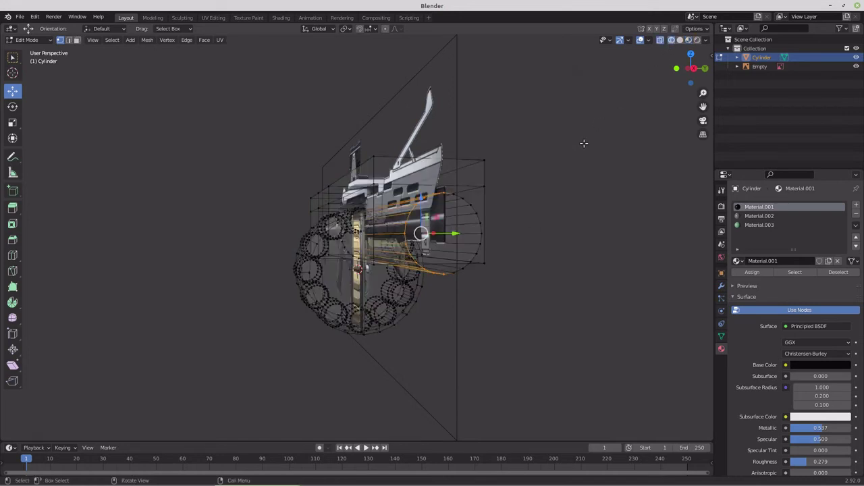
key(KP_1)
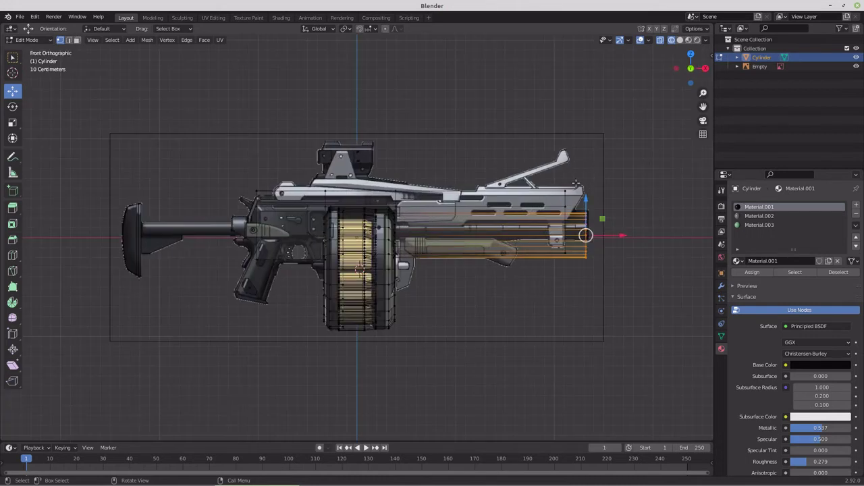
drag(578, 170, 628, 278)
drag(622, 235, 635, 235)
click(76, 40)
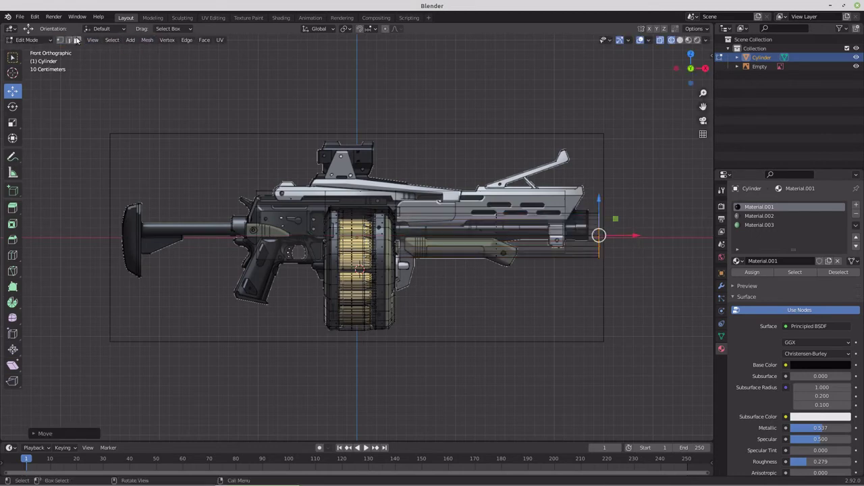
- Extrude the barrel's end cap in place, shrink it, then extrude it again along X
middle_drag(324, 203, 382, 210)
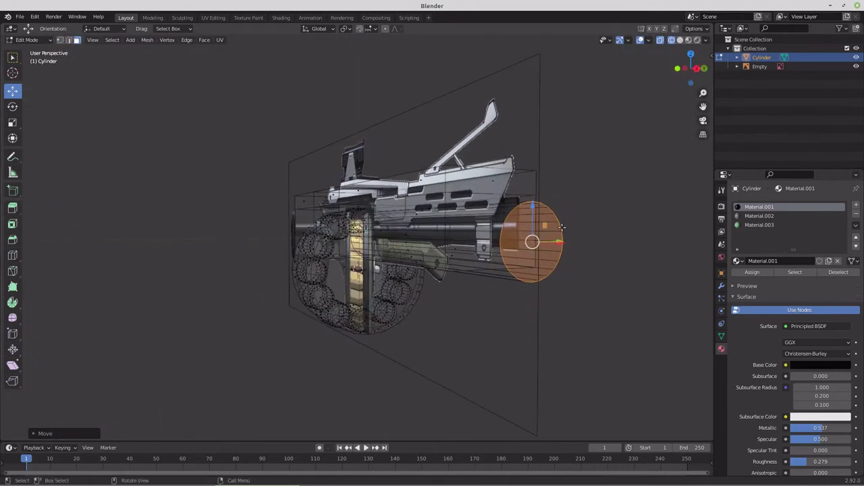
key(e)
right_click(592, 247)
key(s)
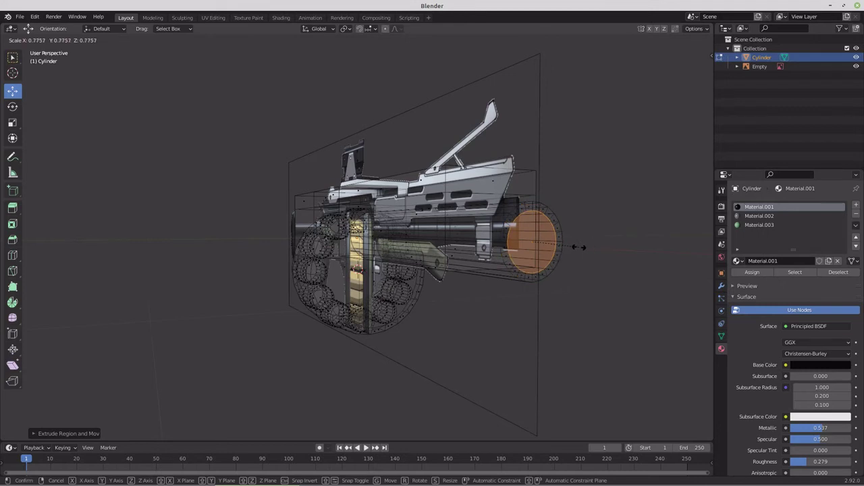
click(578, 247)
key(e)
click(574, 253)
middle_drag(574, 253, 683, 253)
drag(683, 253, 486, 236)
middle_drag(486, 236, 510, 238)
- Extrude a rear body face back toward the stock and taper its top face
click(305, 225)
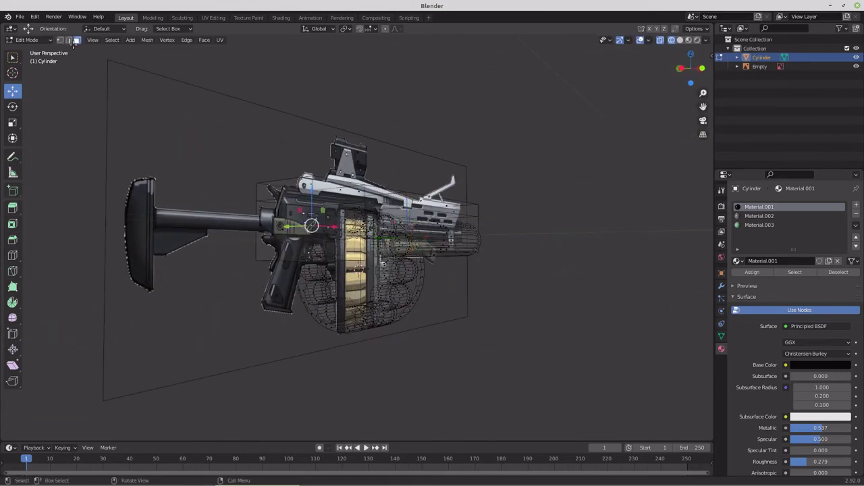
click(688, 41)
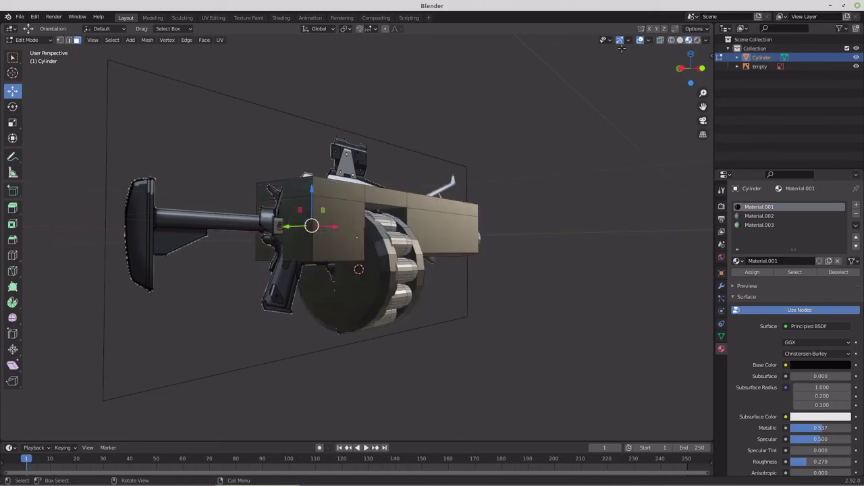
middle_drag(300, 235, 278, 267)
key(KP_1)
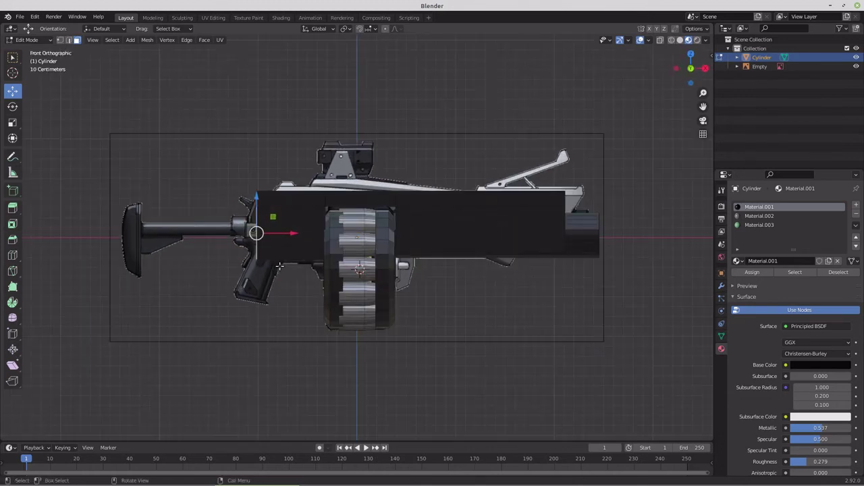
key(e)
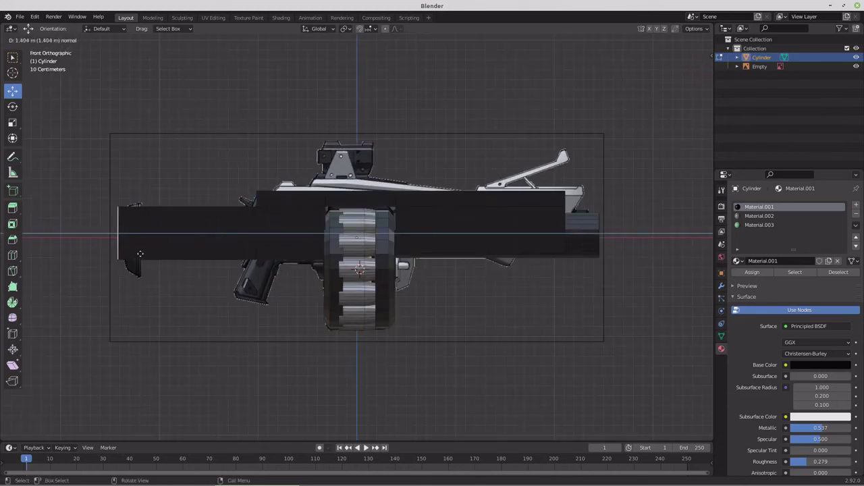
click(140, 253)
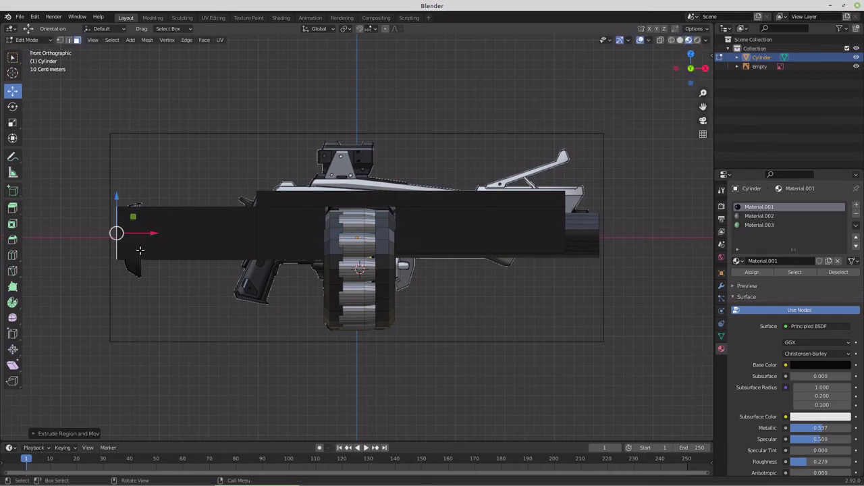
middle_drag(140, 251, 236, 277)
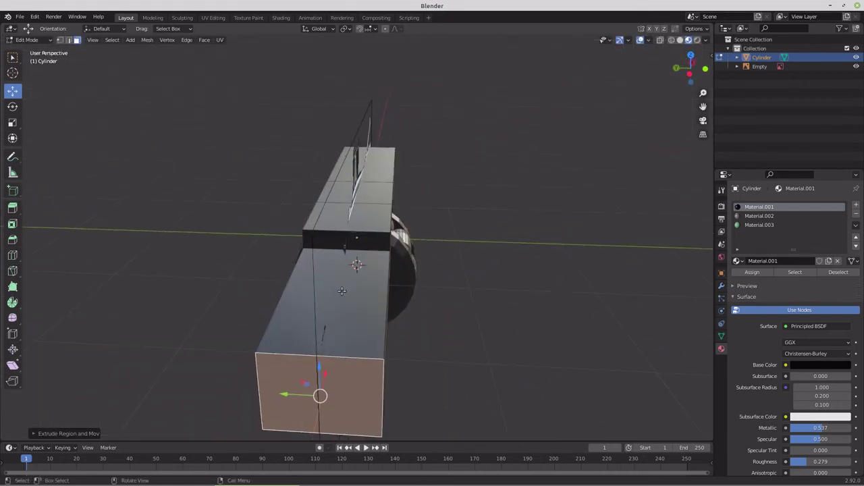
click(341, 291)
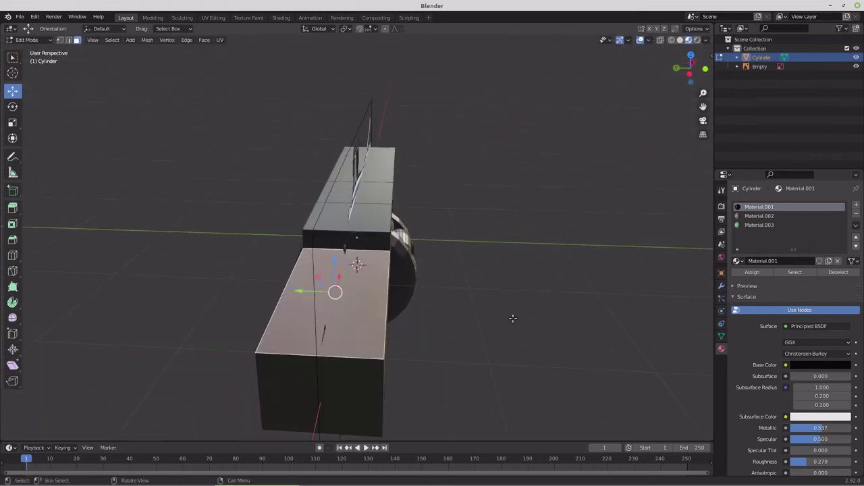
key(s)
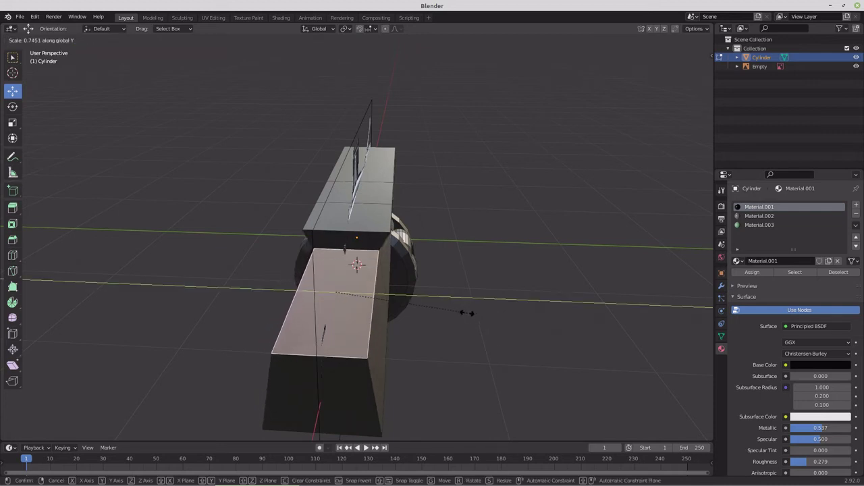
click(444, 310)
- Narrow the upper block's three top faces along the Y axis
click(369, 212)
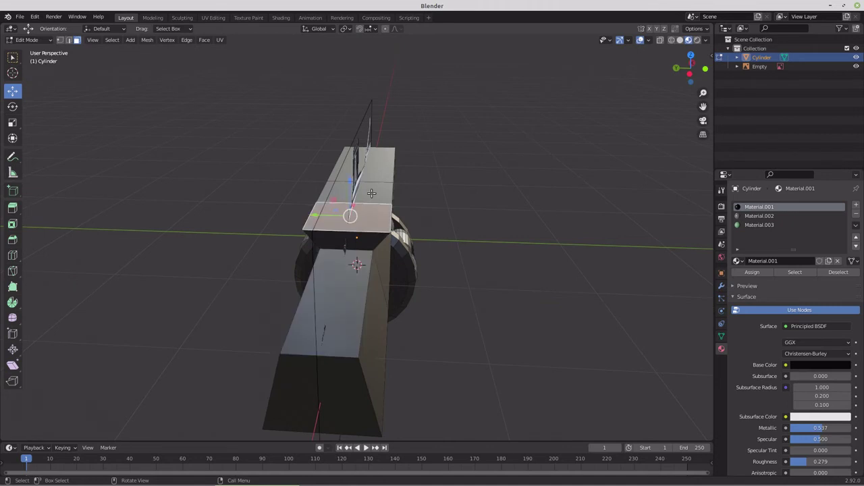
shift+click(372, 193)
shift+click(371, 169)
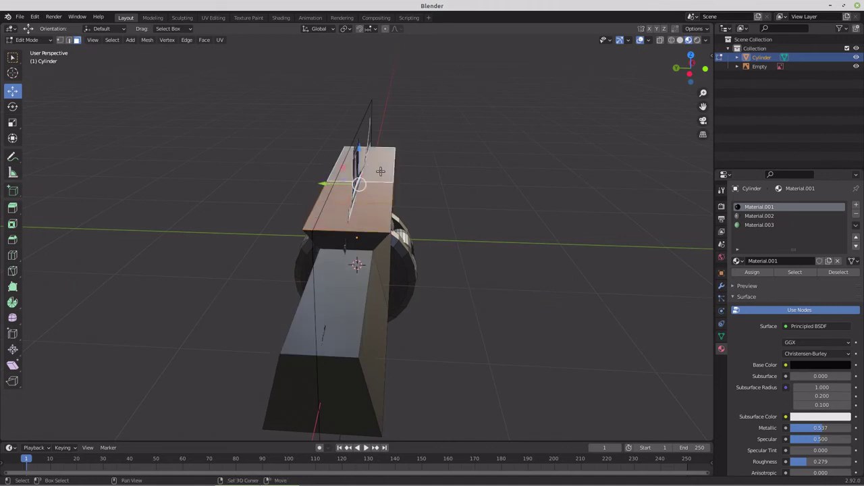
key(s)
key(y)
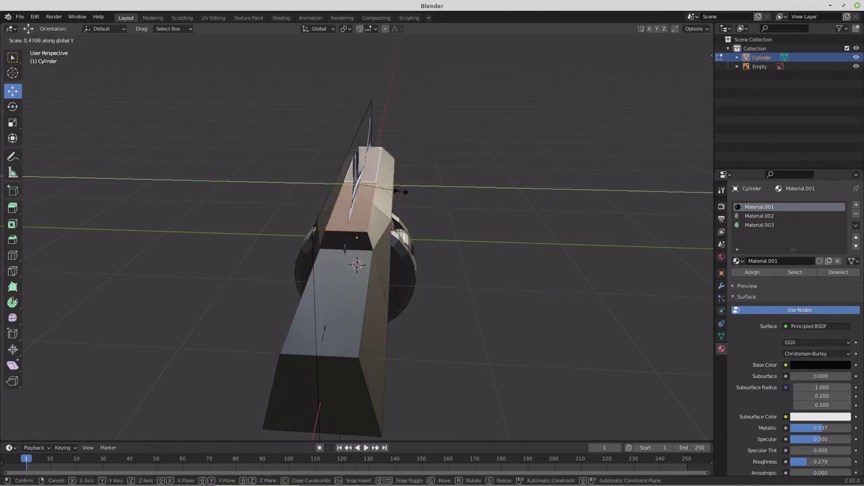
click(385, 189)
- Scale the barrel block's long faces narrower
middle_drag(385, 189, 241, 209)
click(411, 154)
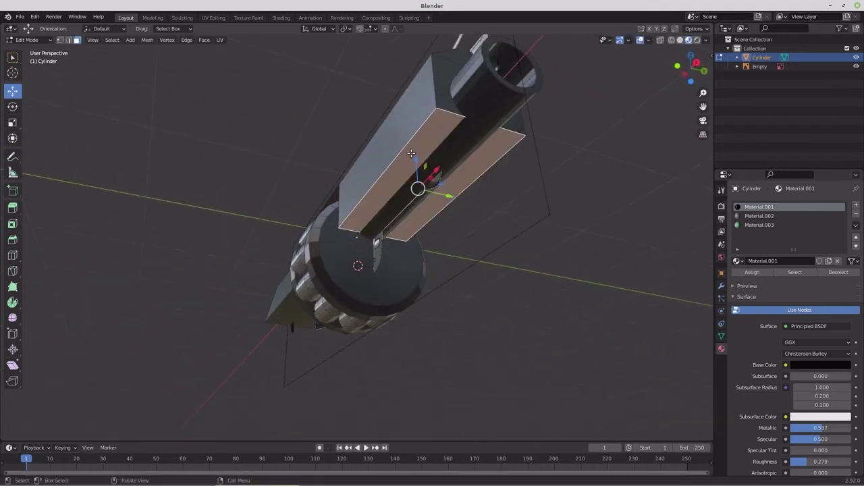
key(s)
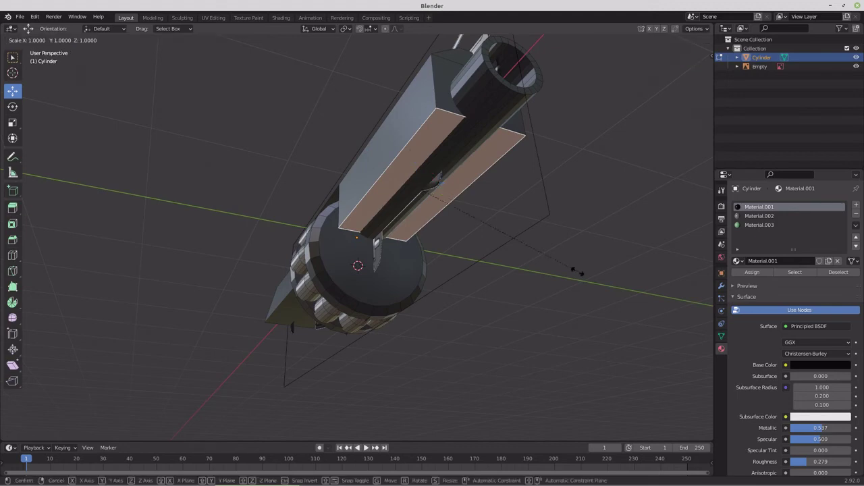
click(531, 243)
middle_drag(531, 243, 278, 264)
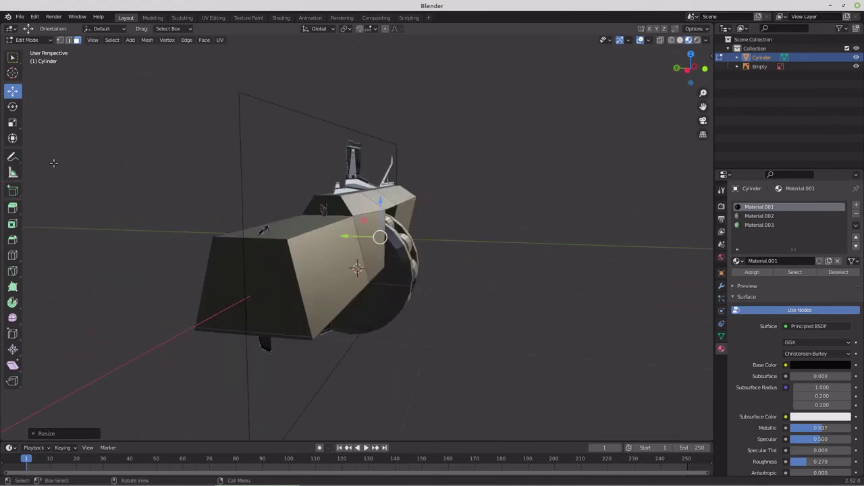
- Cut a horizontal edge loop around the front box
click(20, 255)
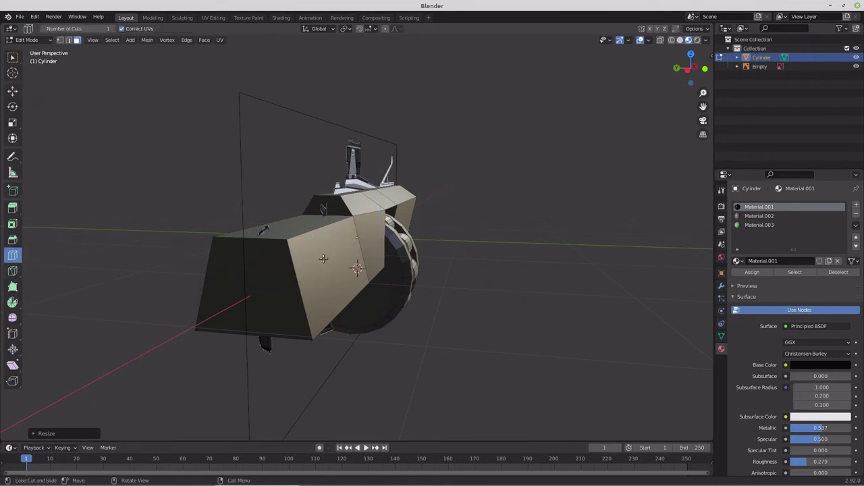
click(283, 286)
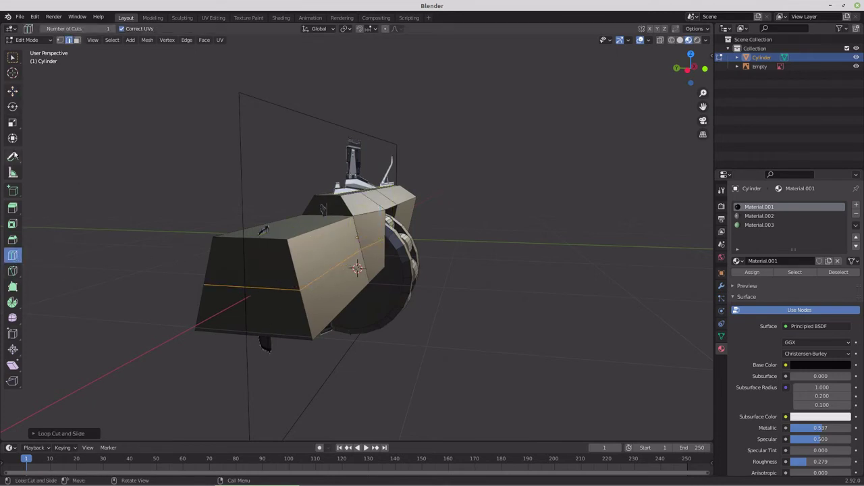
click(76, 40)
middle_drag(85, 85, 156, 168)
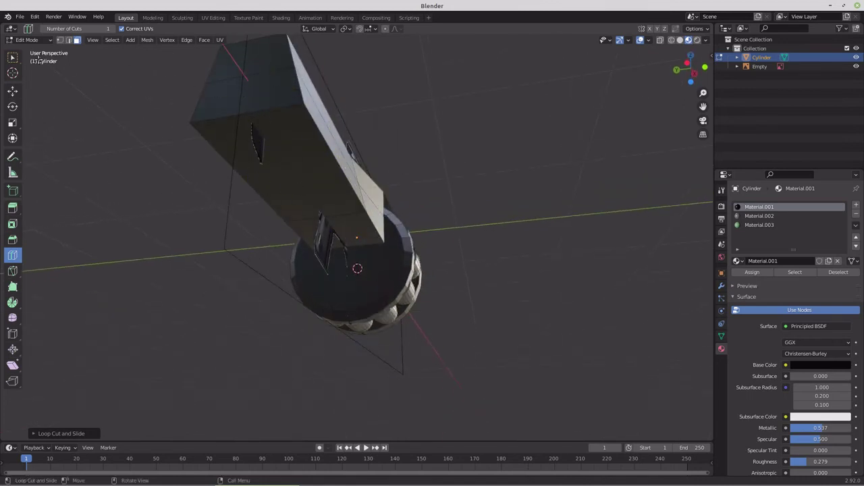
- Squeeze the box's top and lower end faces along Y to about 0.589
click(12, 91)
click(302, 168)
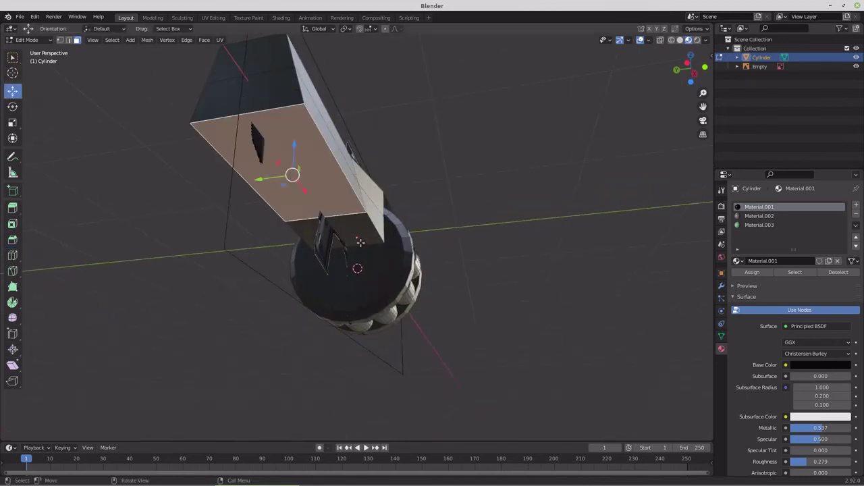
shift+click(359, 240)
key(s)
key(y)
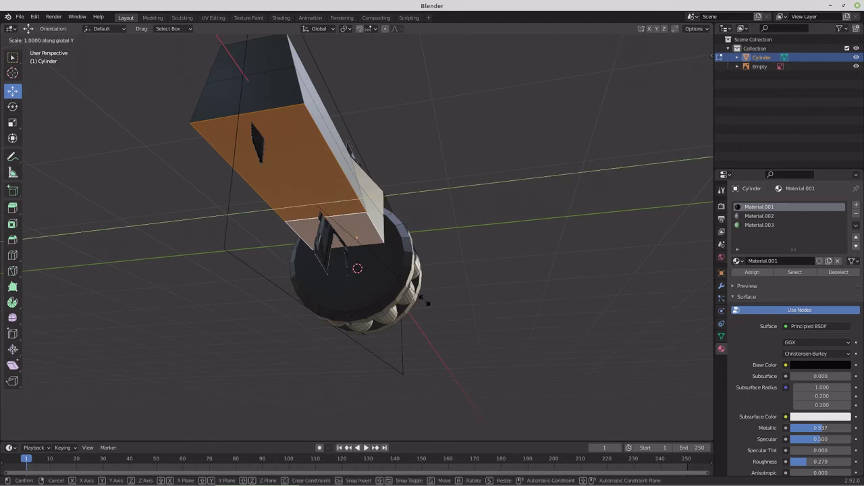
click(368, 270)
middle_drag(368, 270, 276, 246)
- Add a cylinder at the small face behind the drum
click(276, 247)
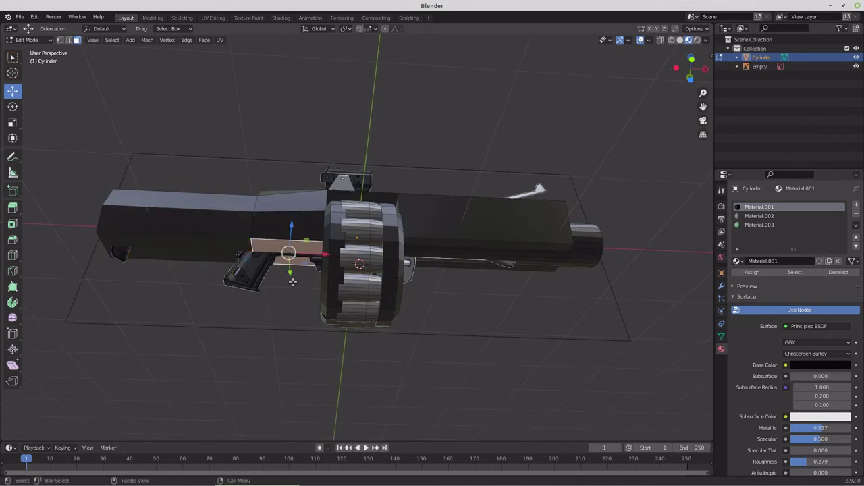
key(shift+s)
click(293, 337)
key(shift+a)
click(319, 338)
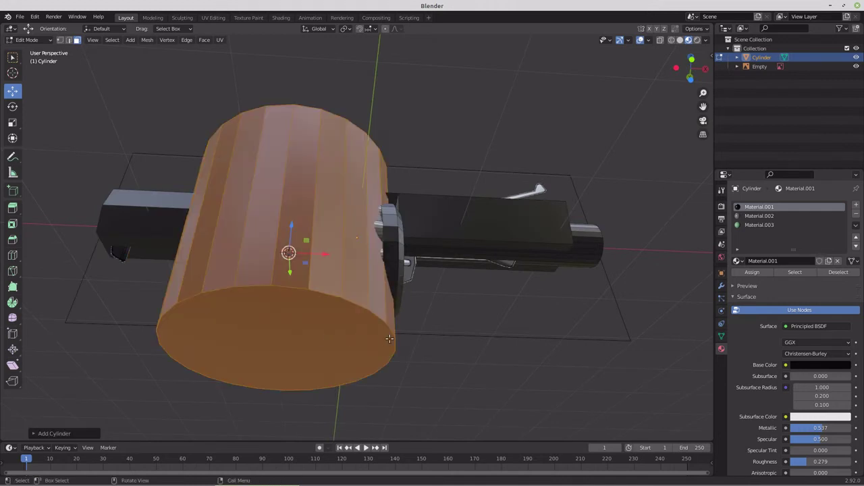
key(KP_1)
- Shrink the new cylinder twice and move it left under the body
key(s)
click(321, 285)
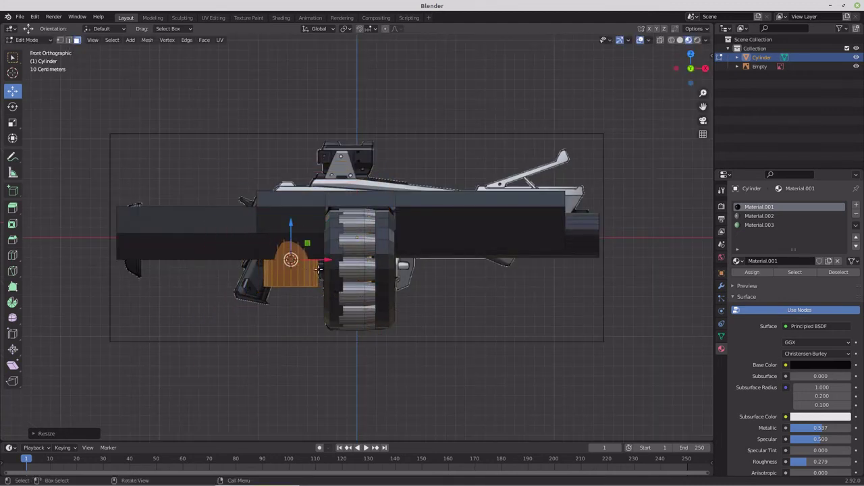
drag(321, 260, 304, 260)
key(s)
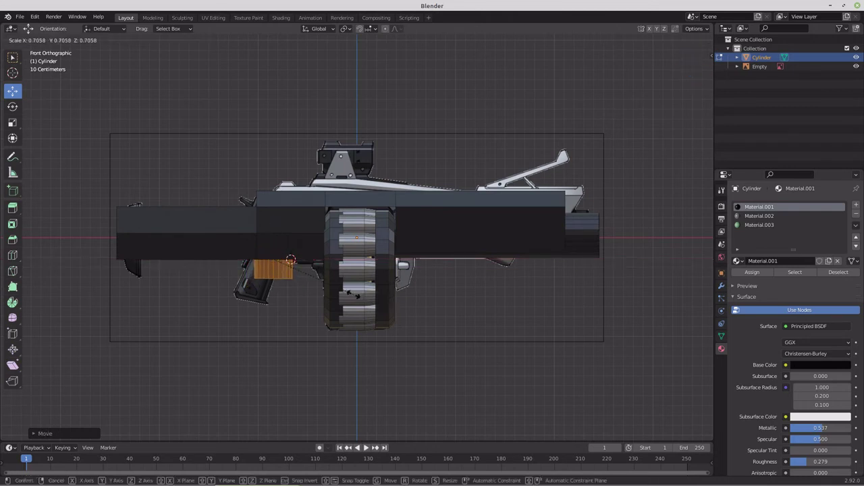
click(349, 291)
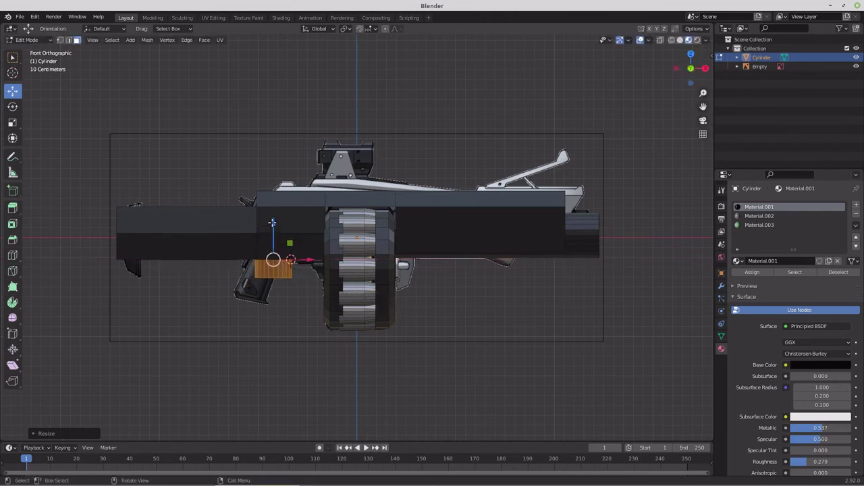
- Stretch the cylinder along Z into a long grip hanging below the body
key(s)
key(z)
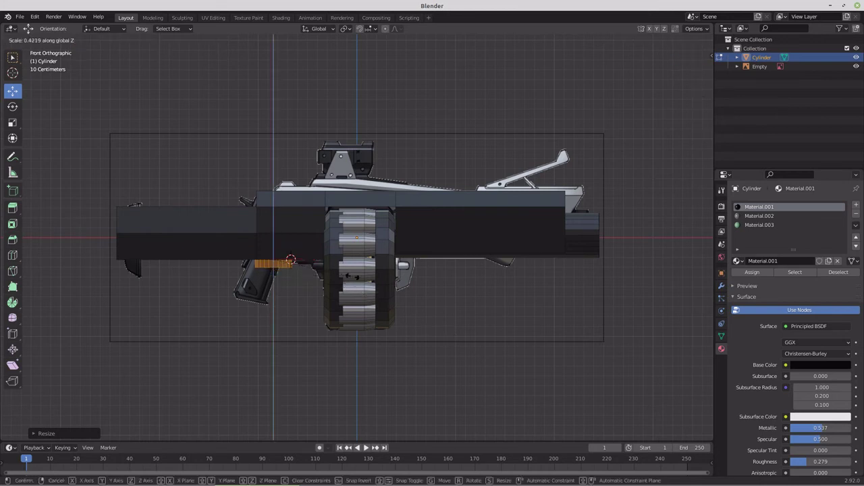
click(173, 344)
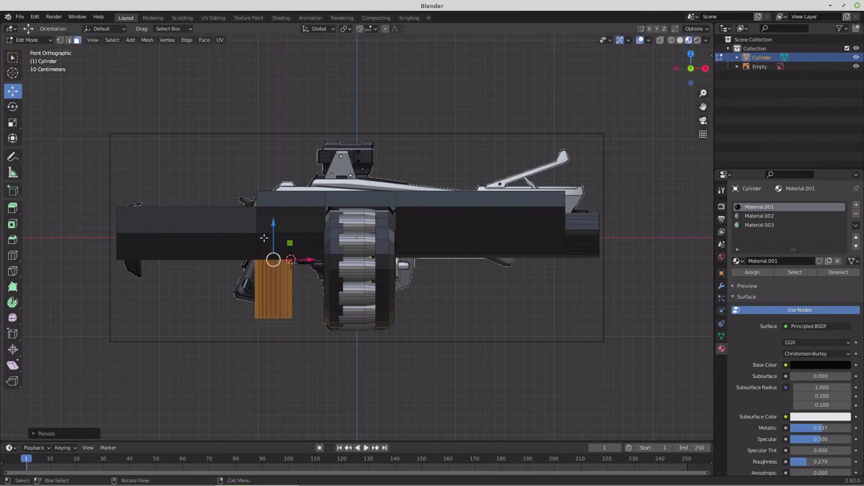
drag(273, 233, 273, 265)
key(g)
key(s)
key(z)
click(305, 320)
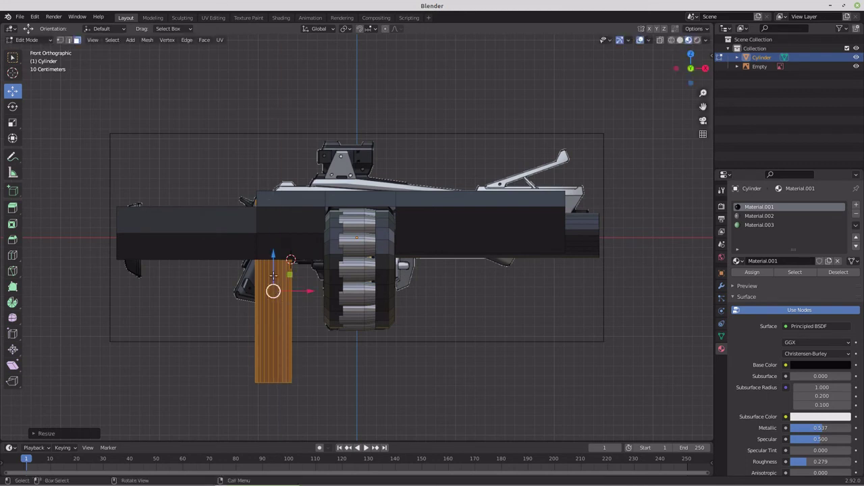
drag(273, 255, 273, 272)
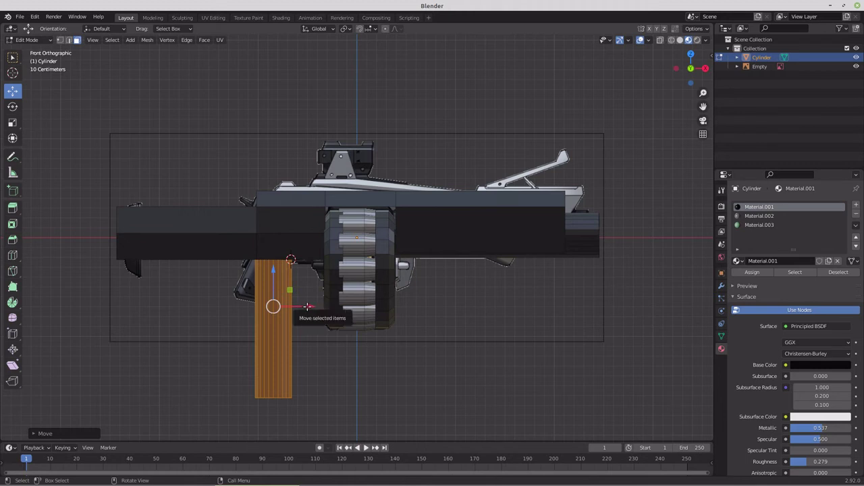
drag(307, 306, 305, 306)
middle_drag(305, 306, 179, 299)
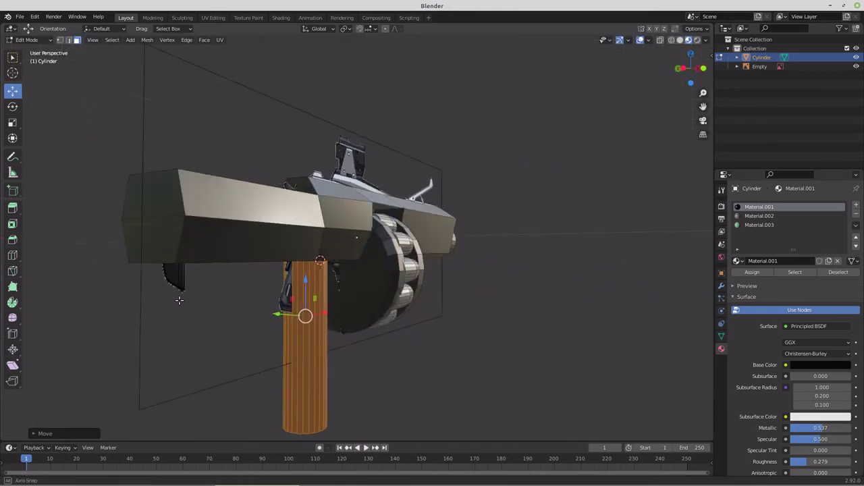
click(154, 233)
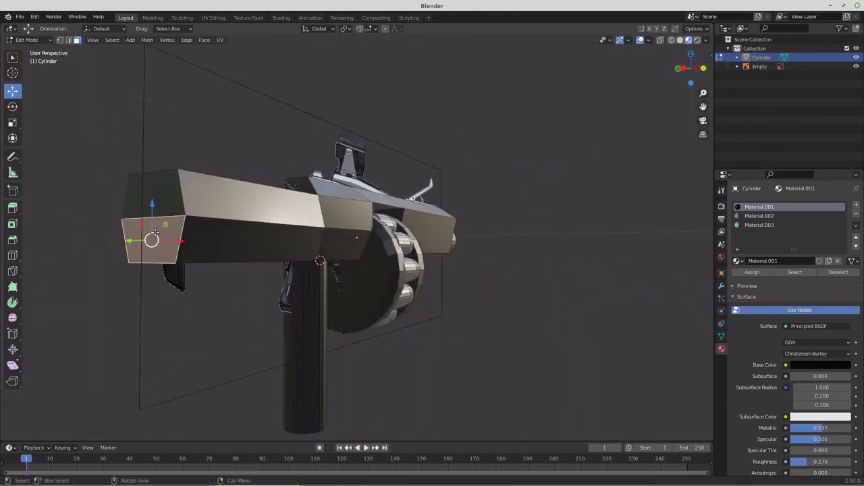
- Enlarge the rear end faces about 1.83× and push them back into a flared stock
shift+click(159, 195)
key(KP_1)
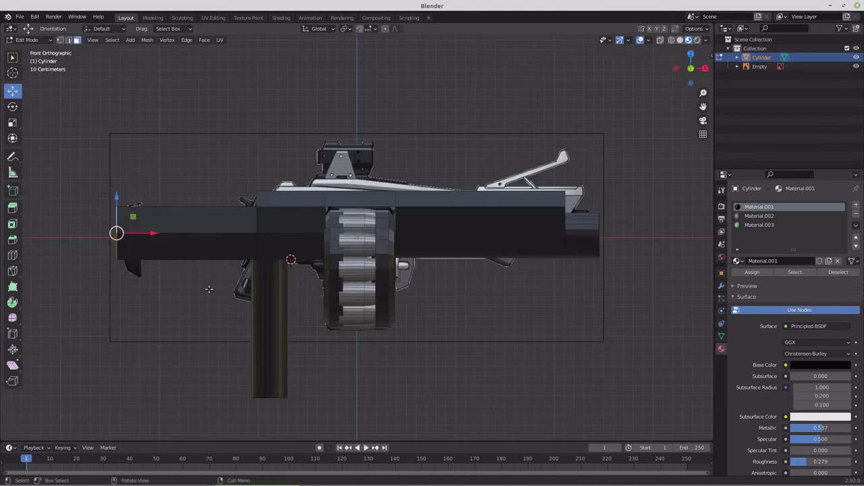
key(s)
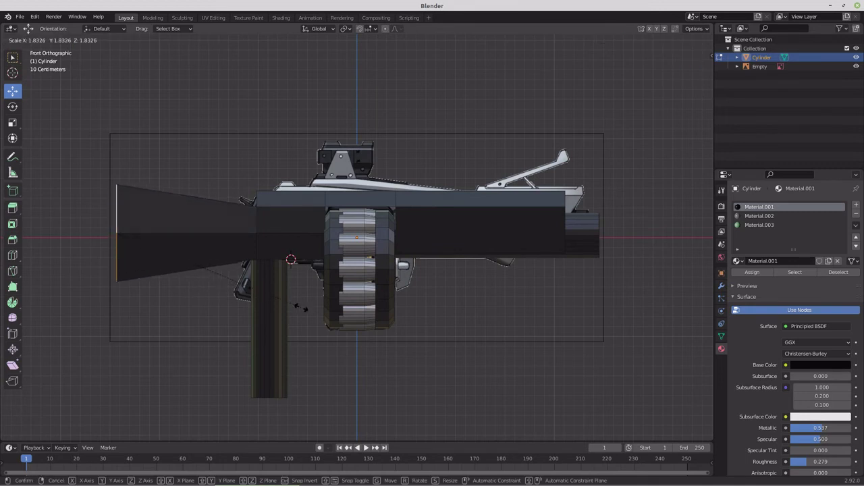
click(200, 272)
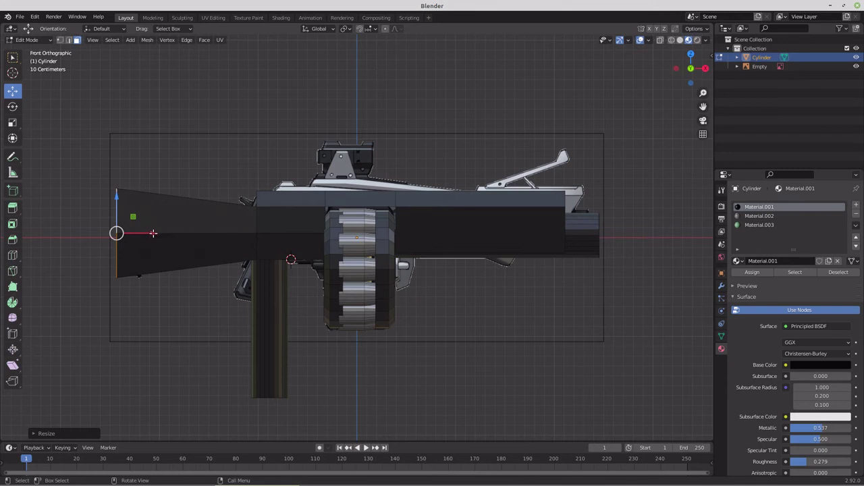
drag(154, 235, 114, 234)
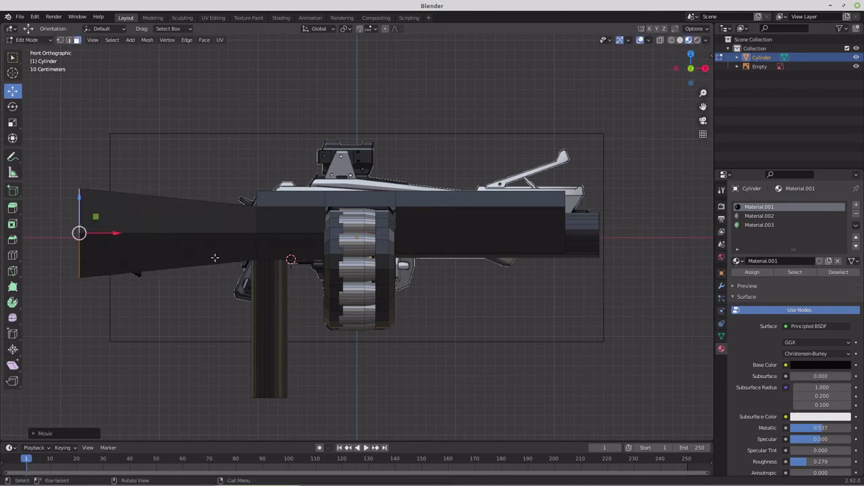
middle_drag(226, 255, 253, 282)
middle_drag(415, 295, 492, 267)
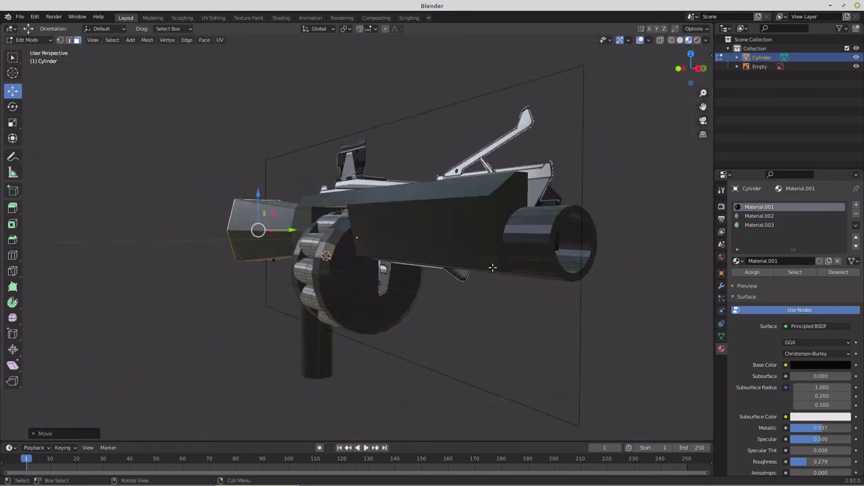
- Assign Material.002 to the barrel cylinder
click(542, 239)
key(ctrl+l)
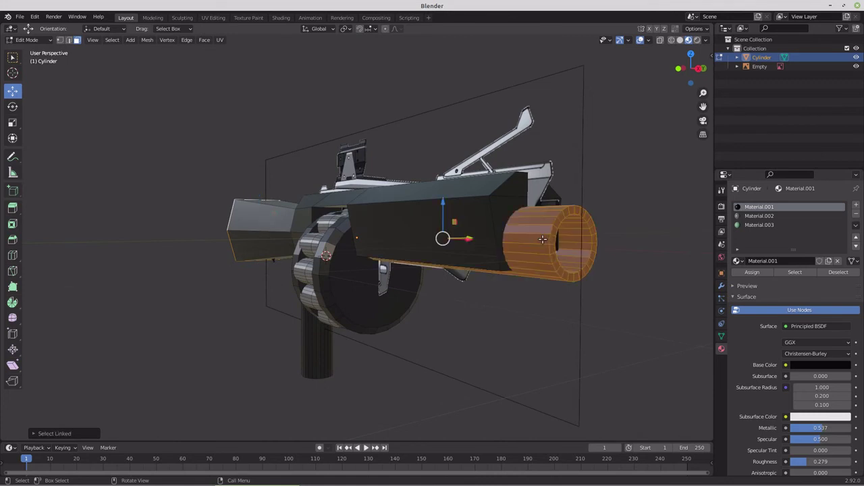
click(759, 215)
click(752, 272)
- Select the whole gun in an X-Ray front view, then switch to Material Preview shading
middle_drag(473, 270, 563, 297)
middle_drag(479, 274, 481, 235)
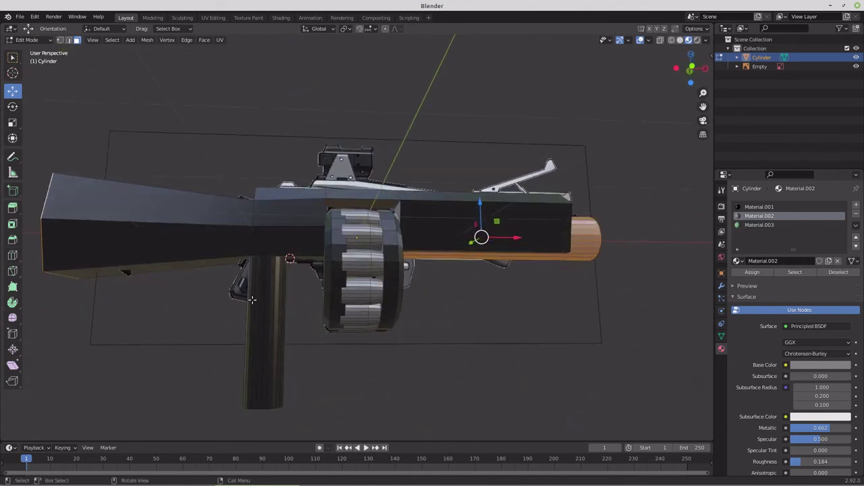
middle_drag(267, 308, 264, 337)
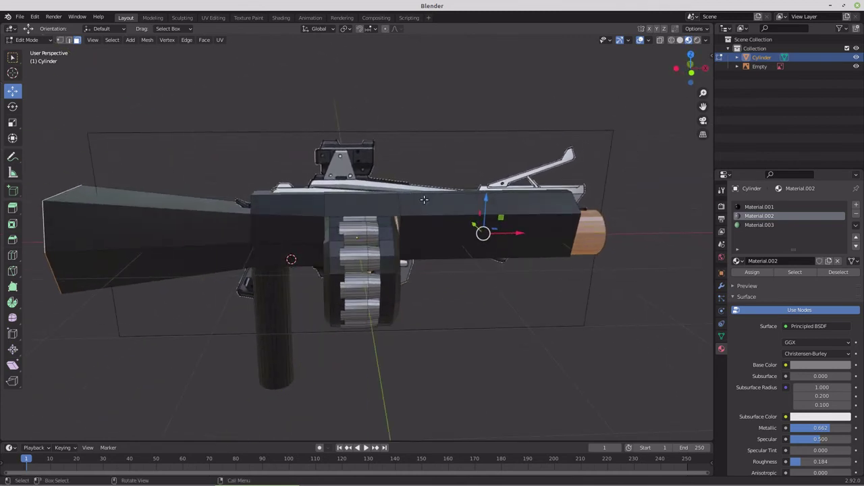
middle_drag(424, 199, 295, 212)
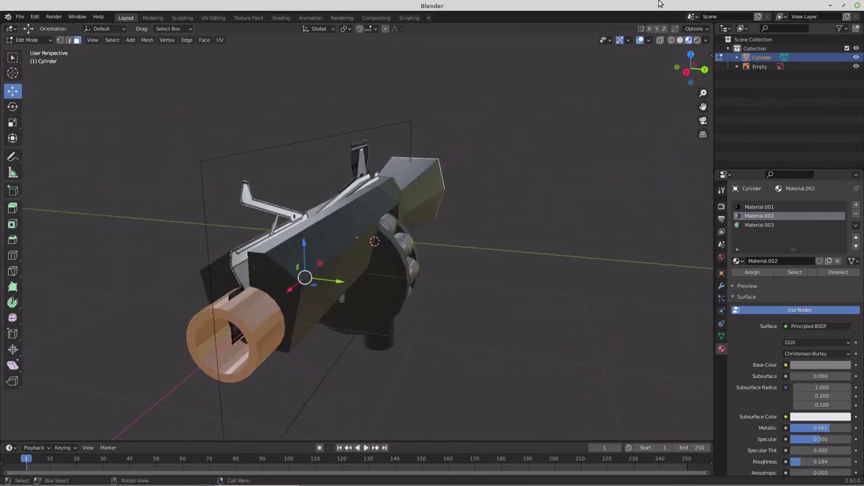
click(661, 40)
middle_drag(405, 202, 540, 206)
mouse_move(367, 274)
middle_down()
mouse_move(341, 286)
mouse_move(377, 290)
mouse_move(343, 270)
mouse_move(365, 284)
middle_up()
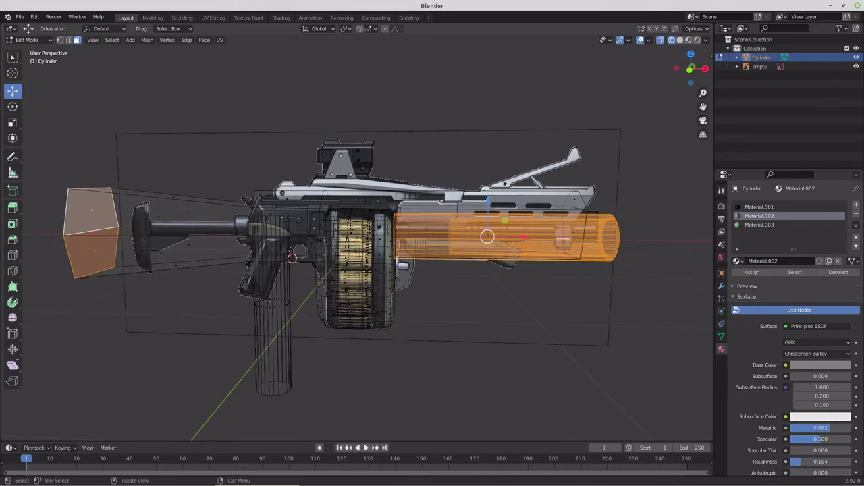
key(a)
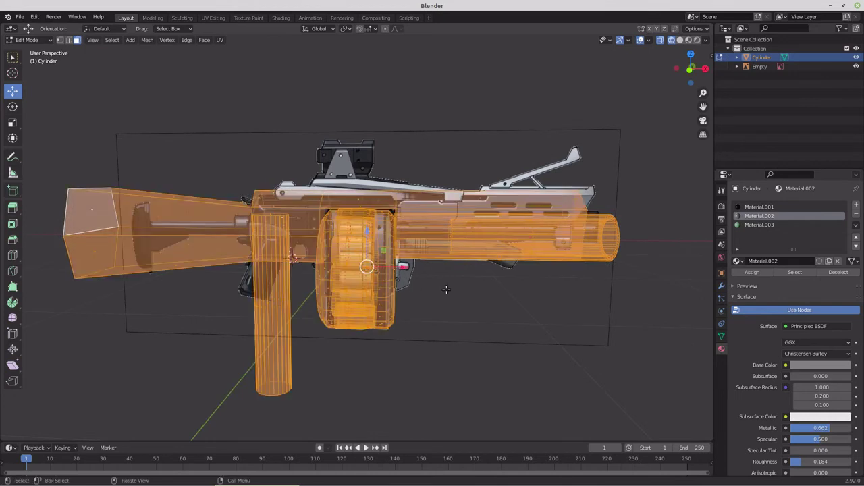
middle_drag(444, 286, 456, 290)
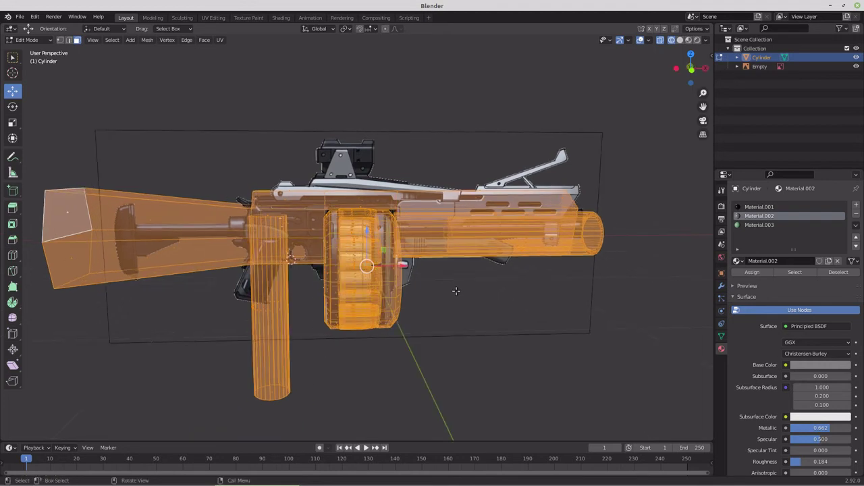
key(KP_1)
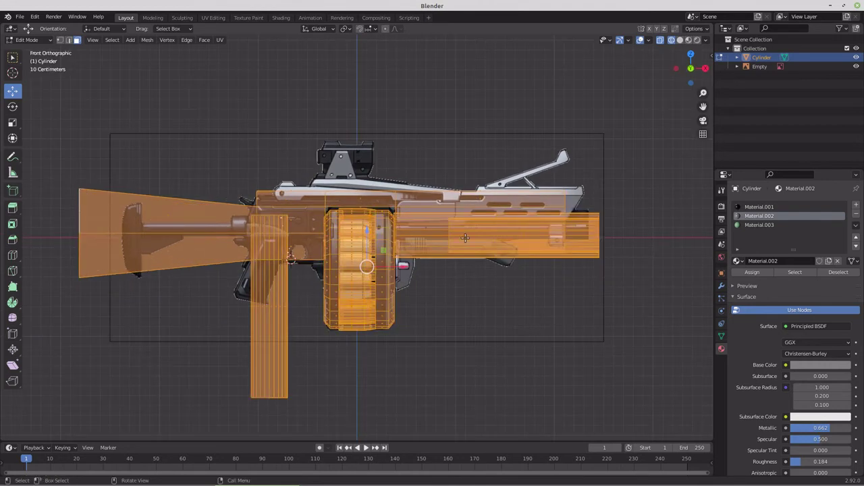
click(688, 40)
middle_drag(391, 202, 360, 201)
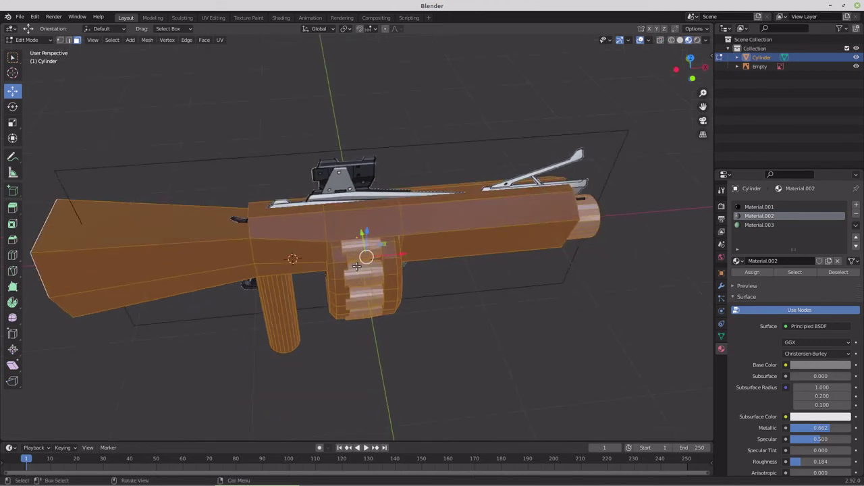
- Add a cylinder on the receiver's top face and rotate it 90 degrees
click(360, 201)
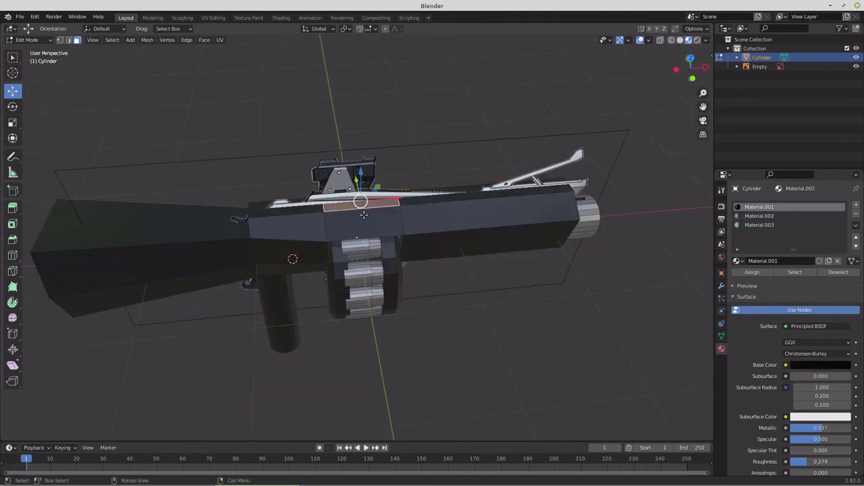
key(shift+s)
click(364, 272)
key(shift+a)
click(363, 272)
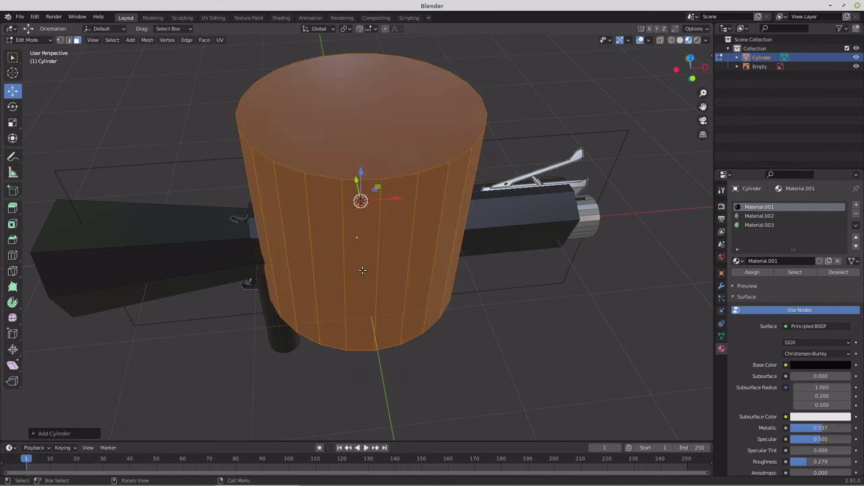
key(KP_1)
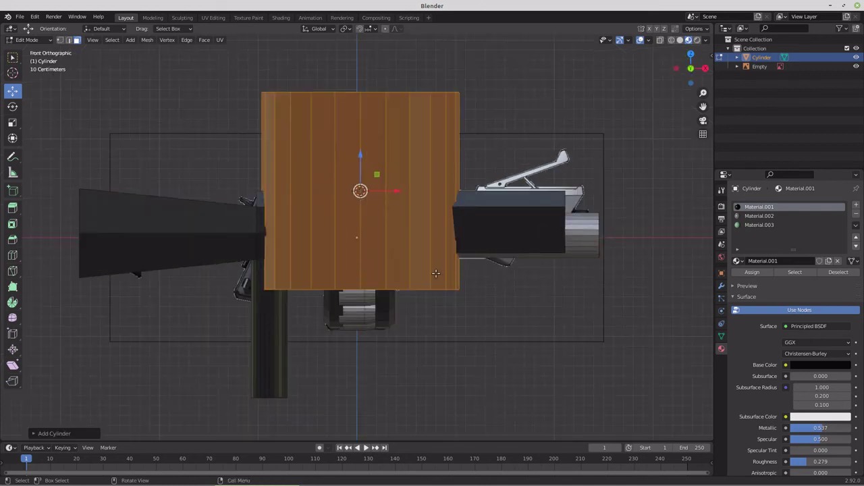
text(r90)
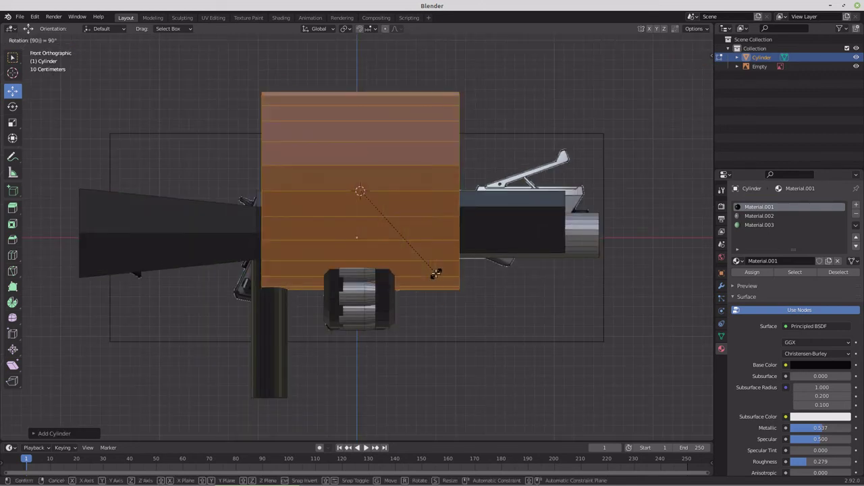
key(Return)
- Shrink the cylinder to sight size, raise it onto the receiver, and slide it forward
key(s)
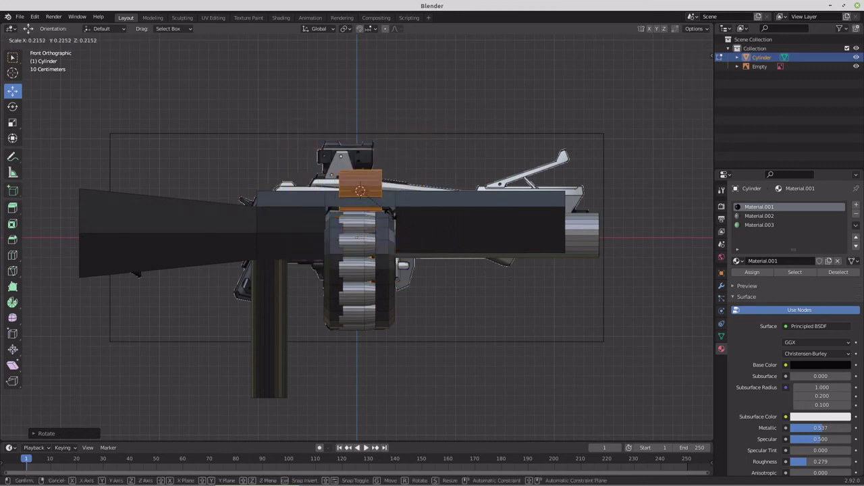
click(375, 204)
key(g)
key(z)
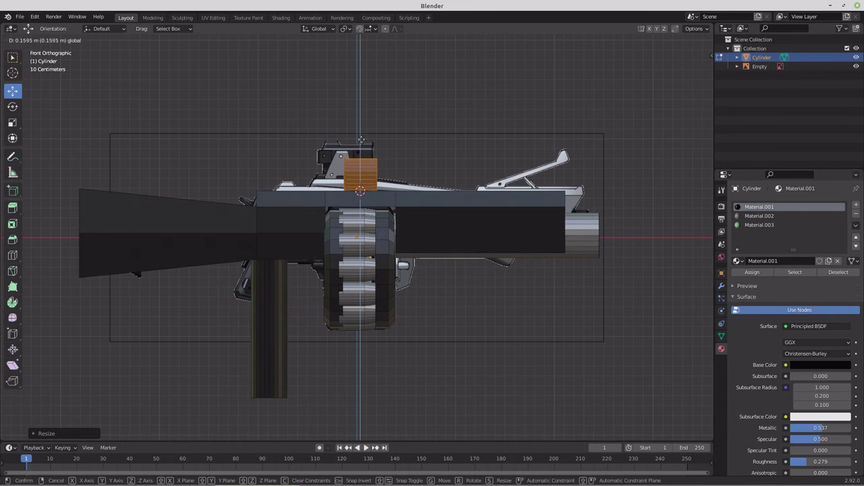
click(361, 138)
key(s)
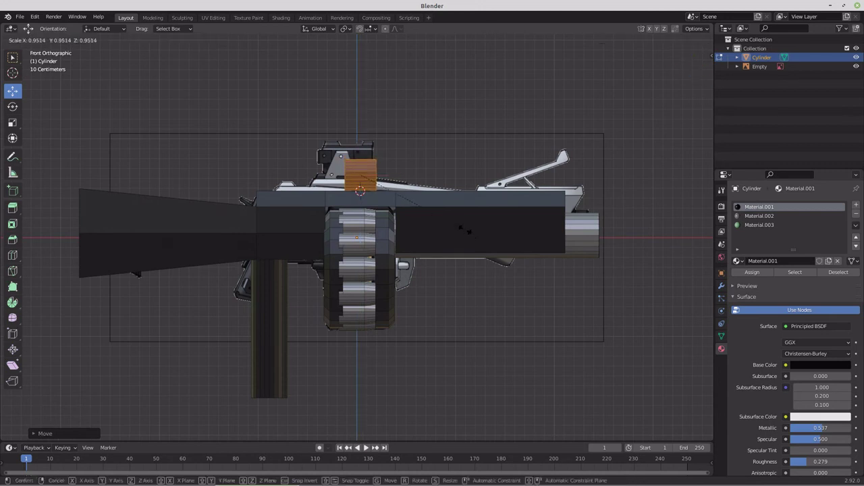
click(458, 225)
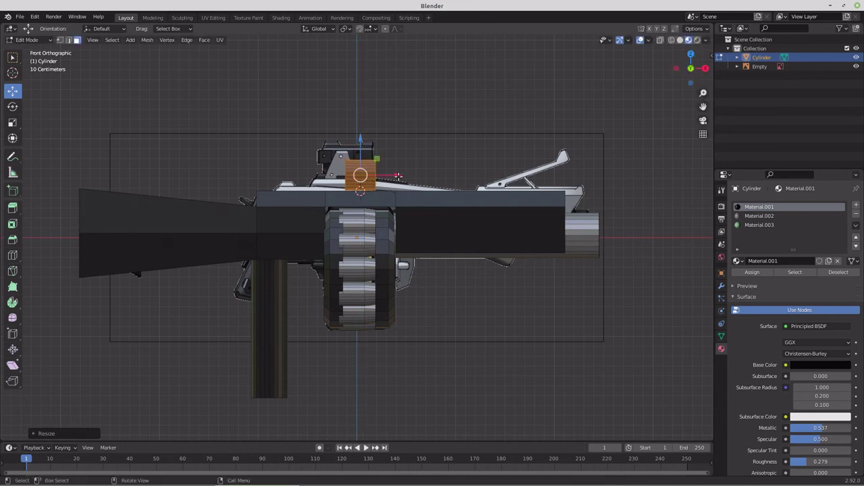
drag(394, 175, 362, 175)
middle_drag(362, 175, 335, 198)
key(alt+z)
drag(370, 181, 451, 214)
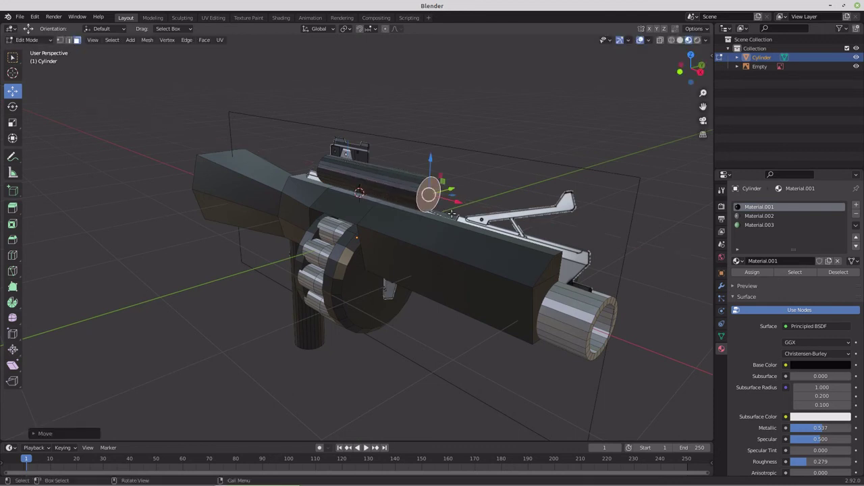
- Inset the sight's front end cap and push it deep into the tube
key(e)
right_click(476, 216)
key(s)
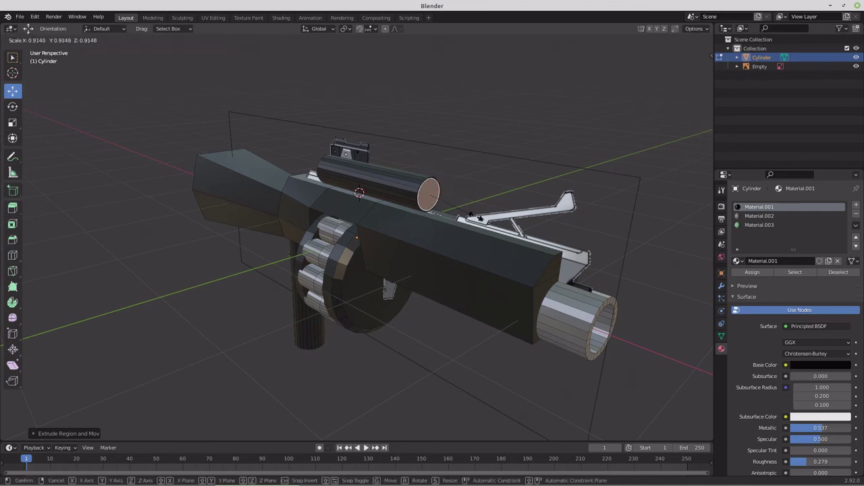
click(459, 204)
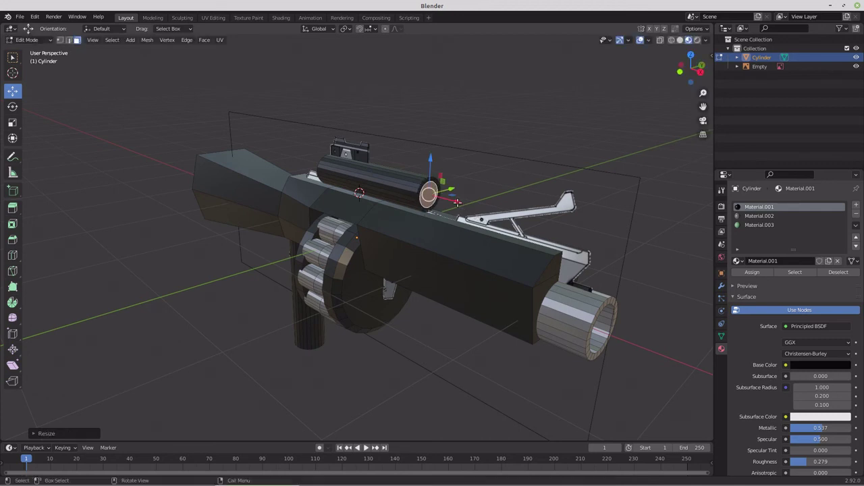
key(e)
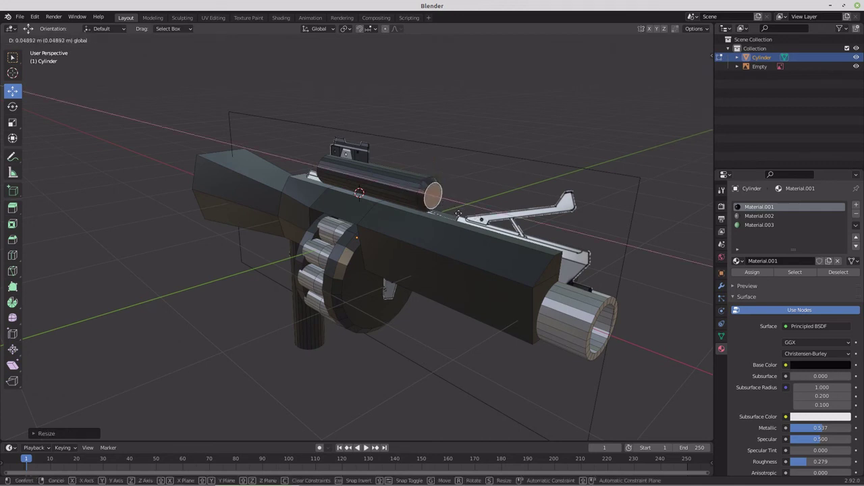
click(459, 213)
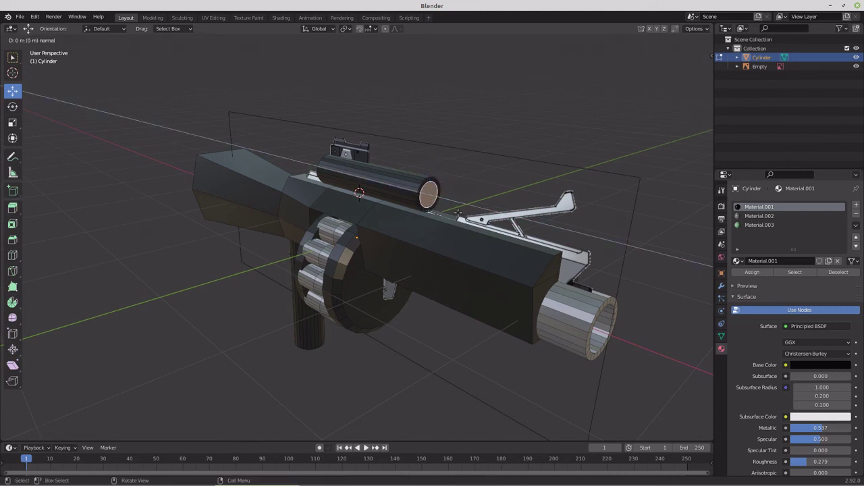
key(e)
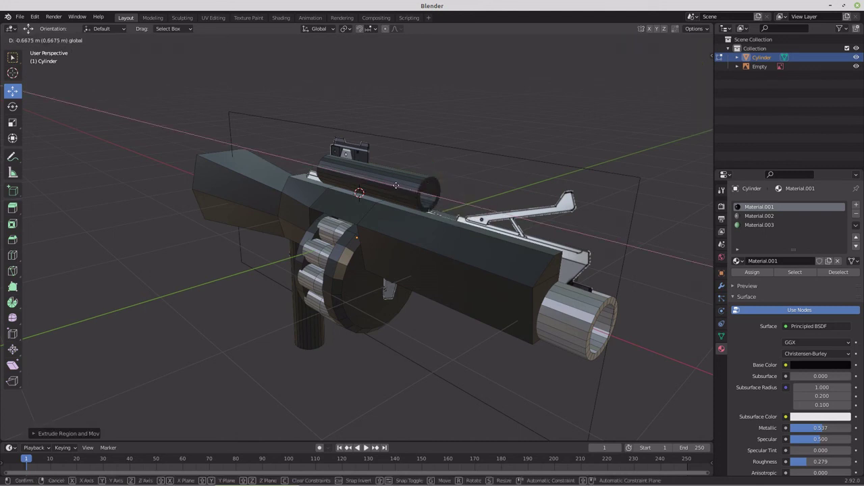
click(393, 184)
middle_drag(393, 185, 351, 184)
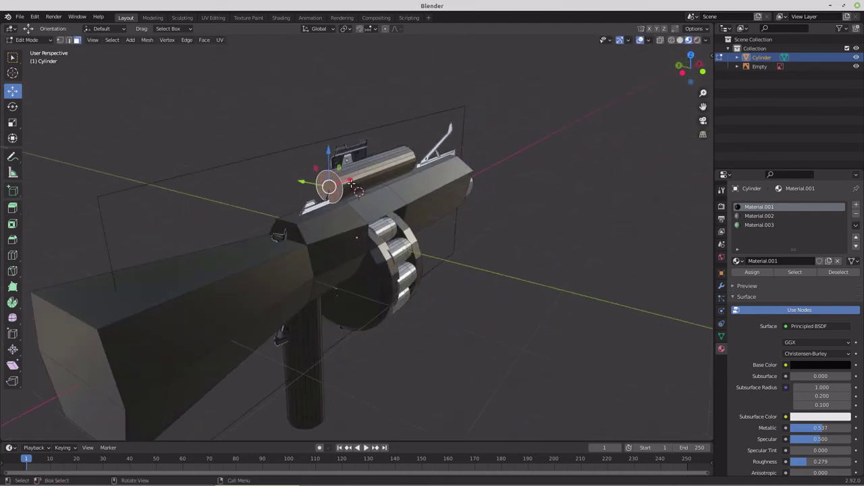
- Inset and recess the sight's other end cap, then inspect the open tube from several angles
key(e)
right_click(408, 230)
key(s)
click(380, 213)
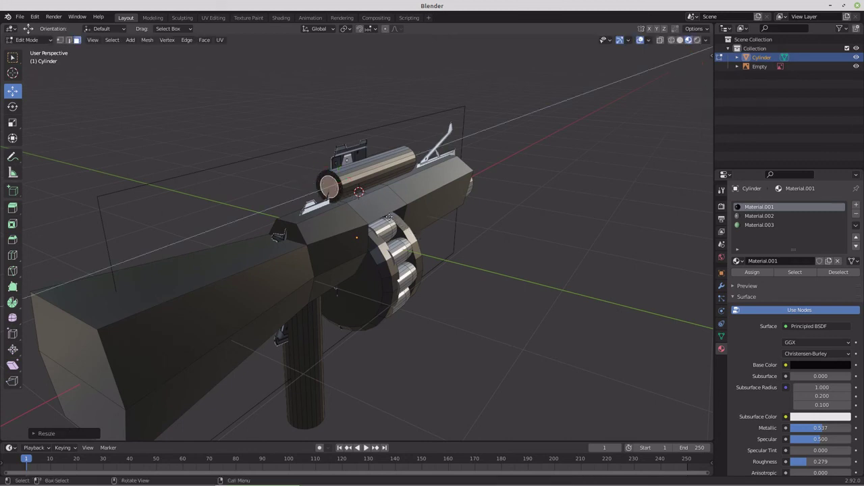
key(g)
click(356, 174)
middle_drag(356, 174, 322, 179)
mouse_move(377, 236)
middle_down()
mouse_move(334, 218)
mouse_move(382, 222)
middle_up()
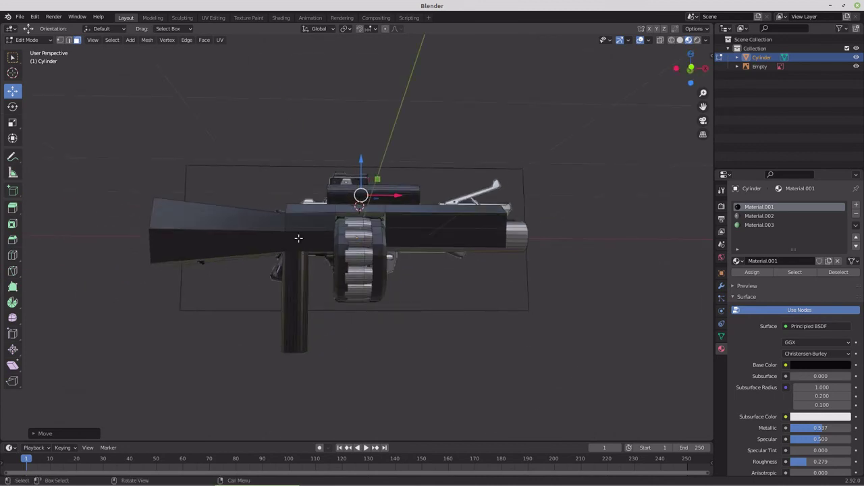
middle_drag(297, 238, 298, 266)
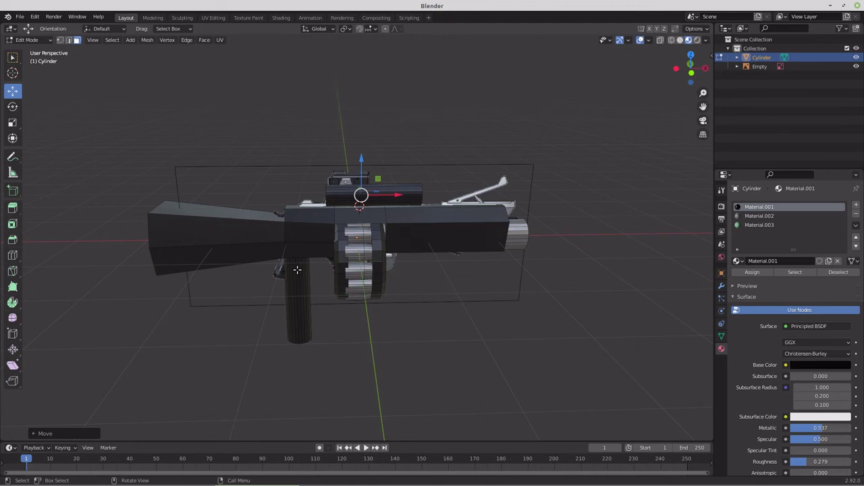
mouse_move(297, 269)
middle_down()
mouse_move(341, 247)
mouse_move(328, 244)
mouse_move(311, 270)
middle_up()
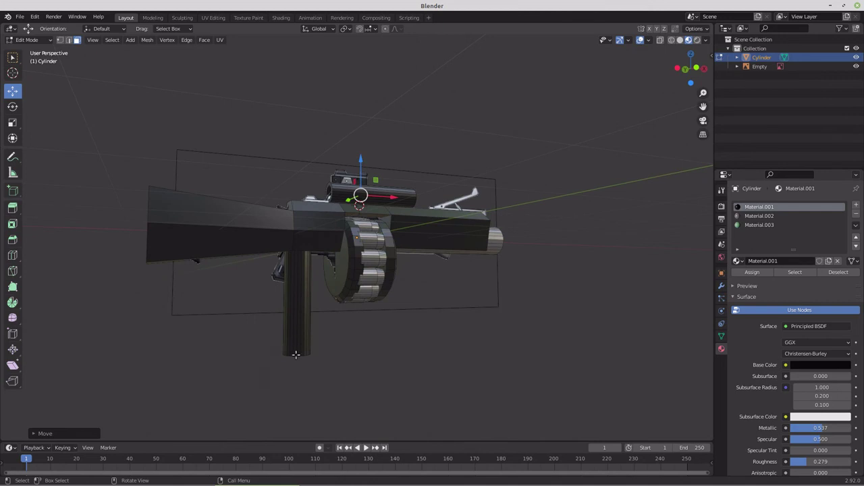
middle_drag(295, 354, 288, 357)
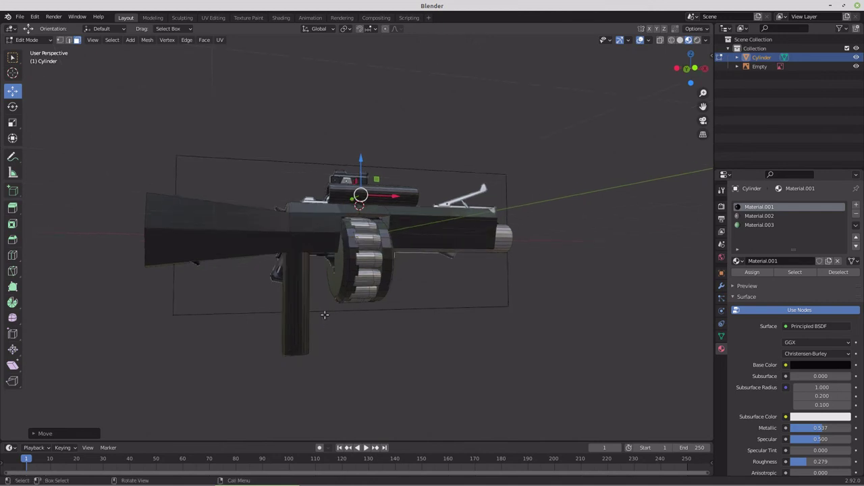
key(l)
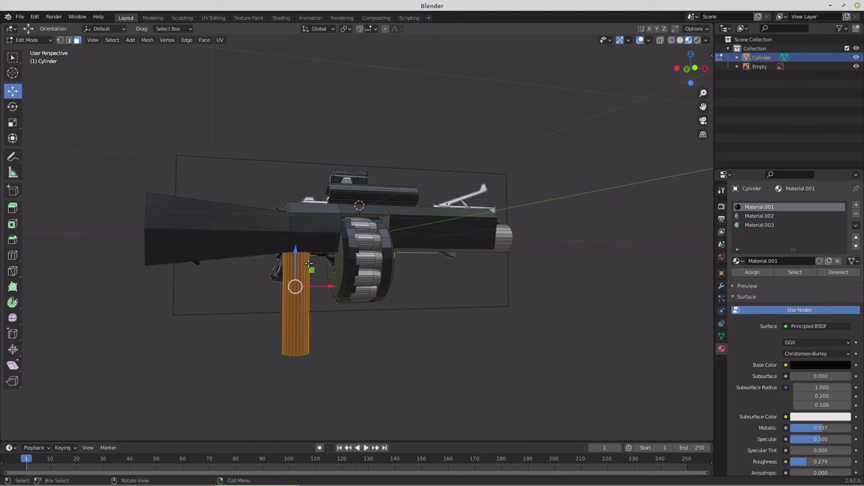
- Show meshes as wireframe and copy the grip vertex's global Z height (-0.22278 m)
click(671, 40)
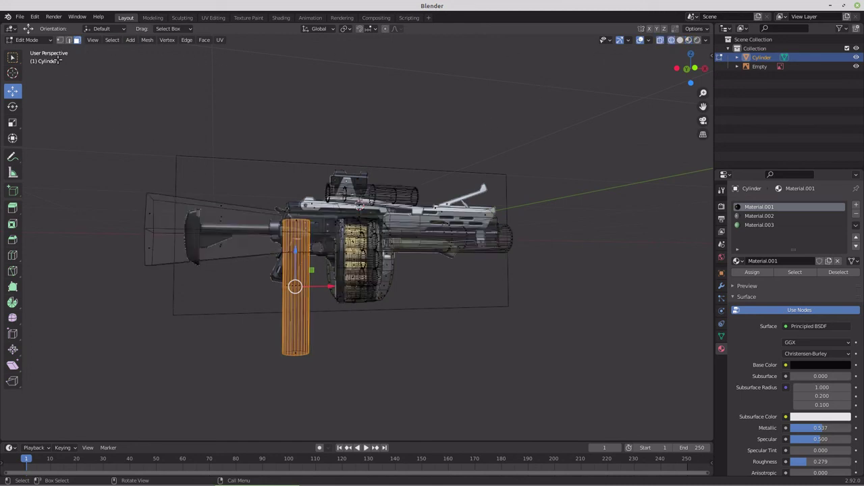
middle_drag(212, 208, 201, 216)
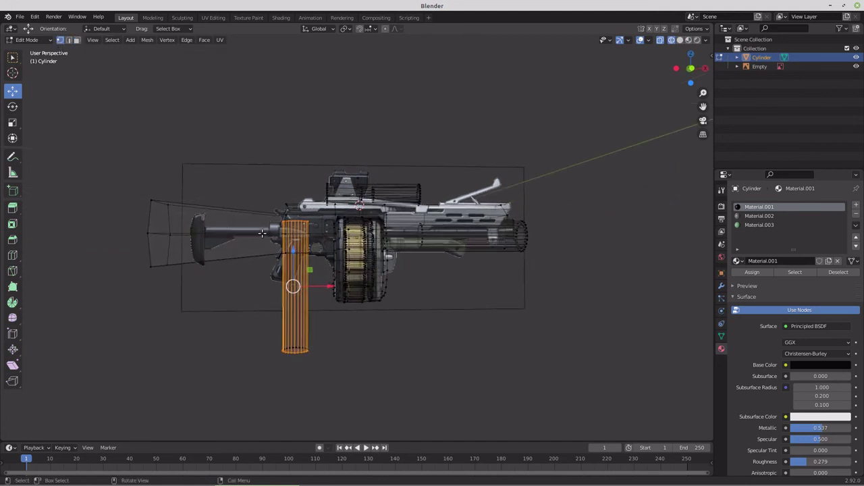
scroll(264, 236, up, 2)
drag(225, 181, 286, 246)
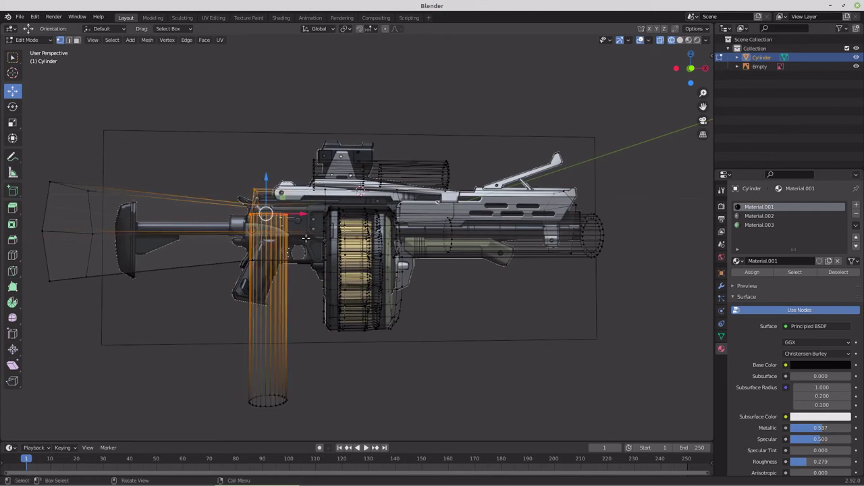
click(251, 259)
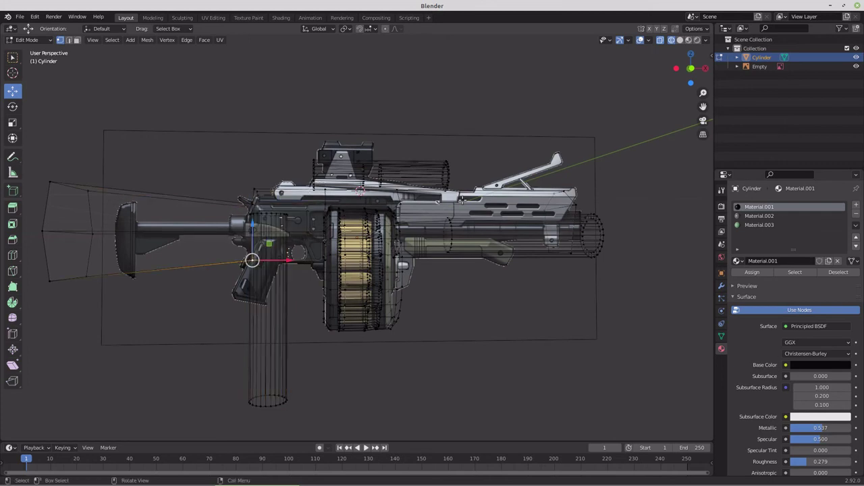
click(712, 55)
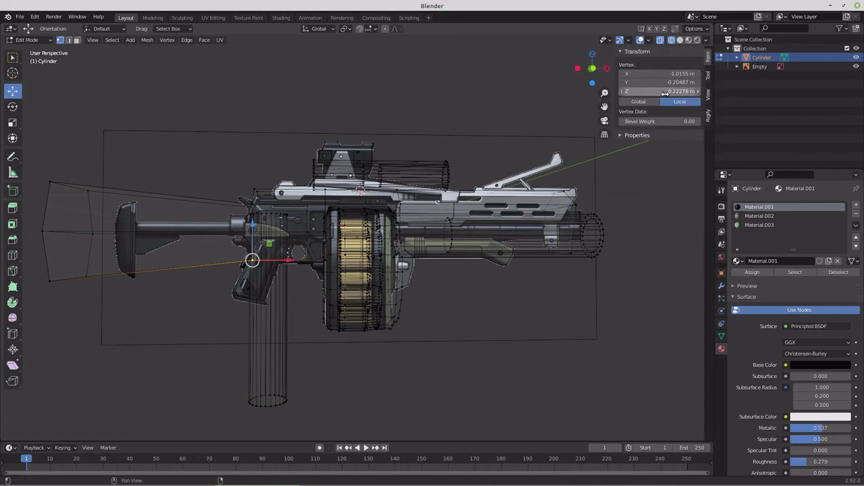
click(637, 101)
click(659, 91)
key(ctrl+c)
click(659, 91)
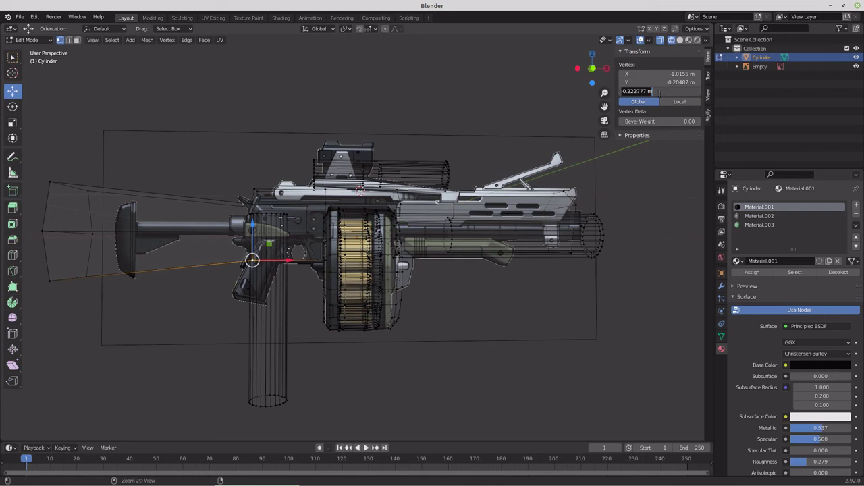
key(Return)
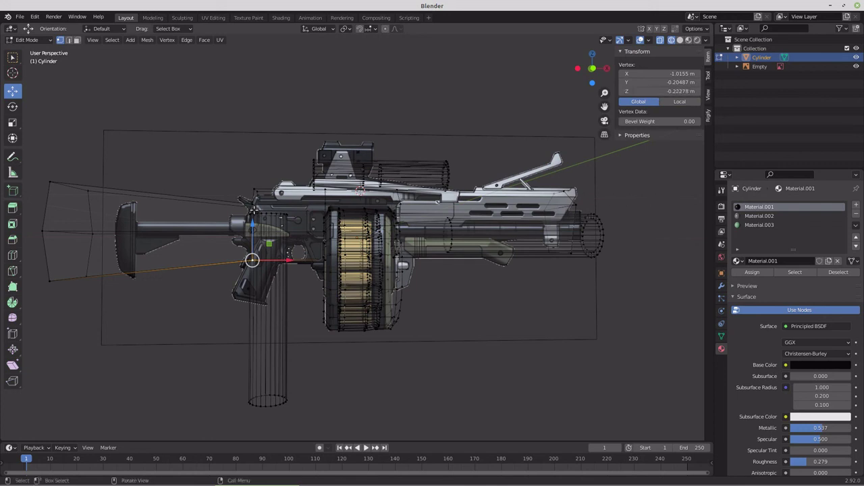
- Lower the cylinder's top ring to Z -0.22278 m and snap the 3D cursor to its centre
drag(244, 211, 298, 218)
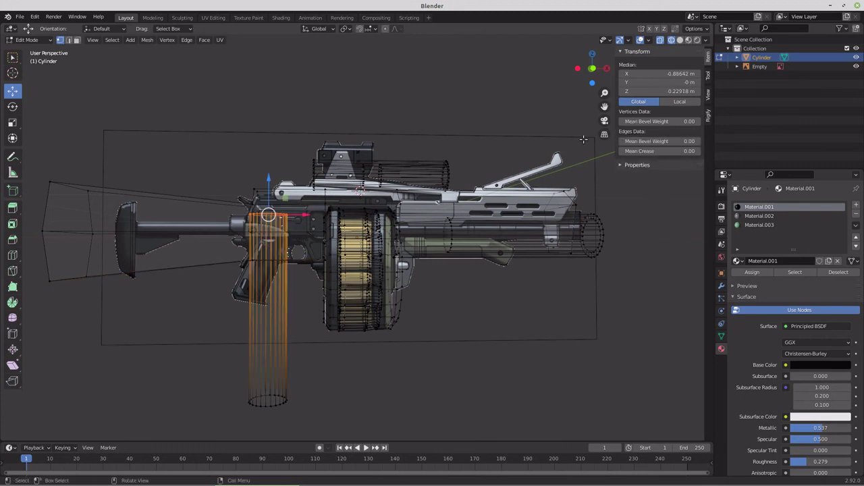
click(658, 92)
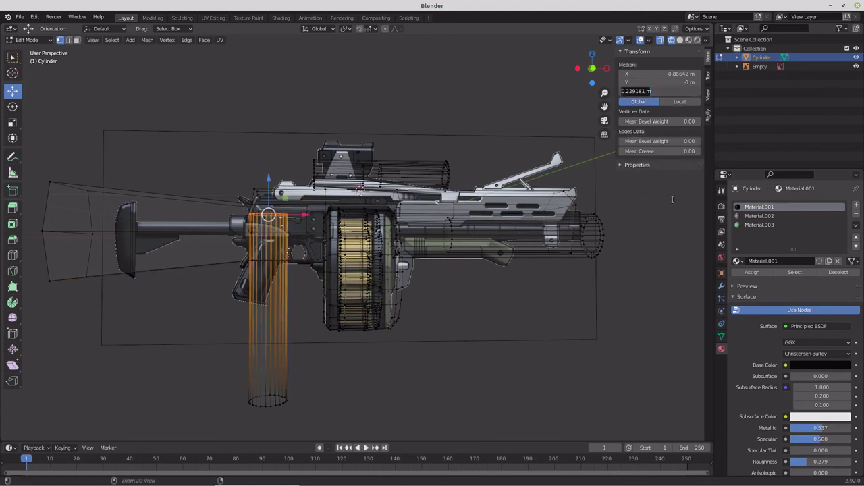
key(ctrl+v)
key(Return)
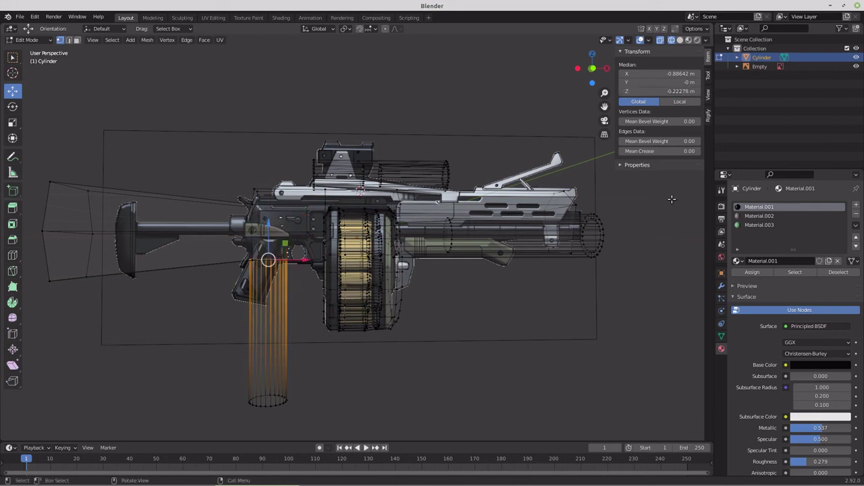
key(shift+s)
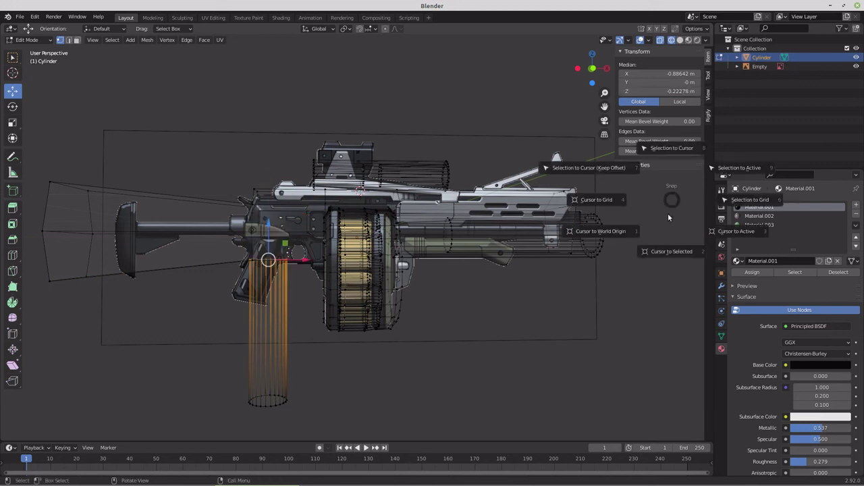
click(667, 251)
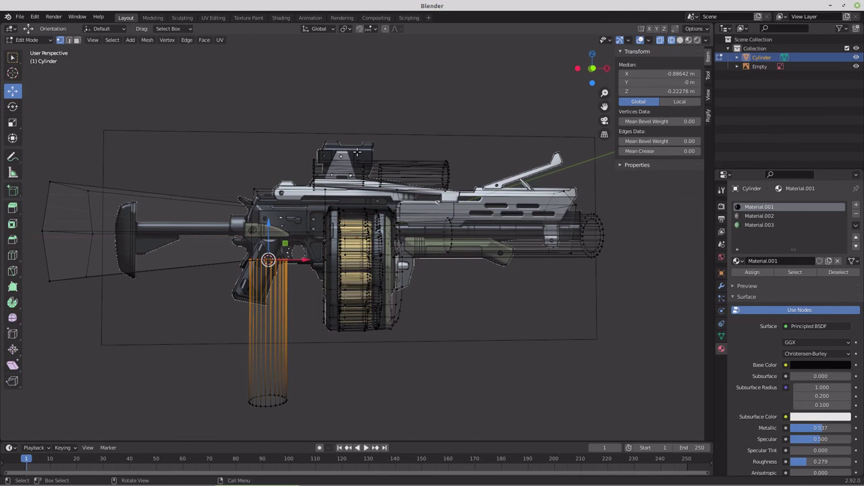
key(Tab)
- Set the launcher's origin to the 3D cursor at the grip pivot
click(120, 40)
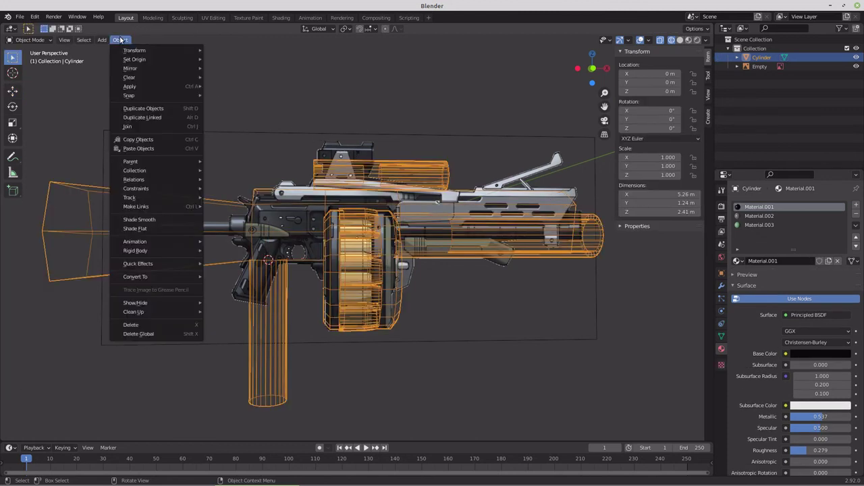
mouse_move(139, 61)
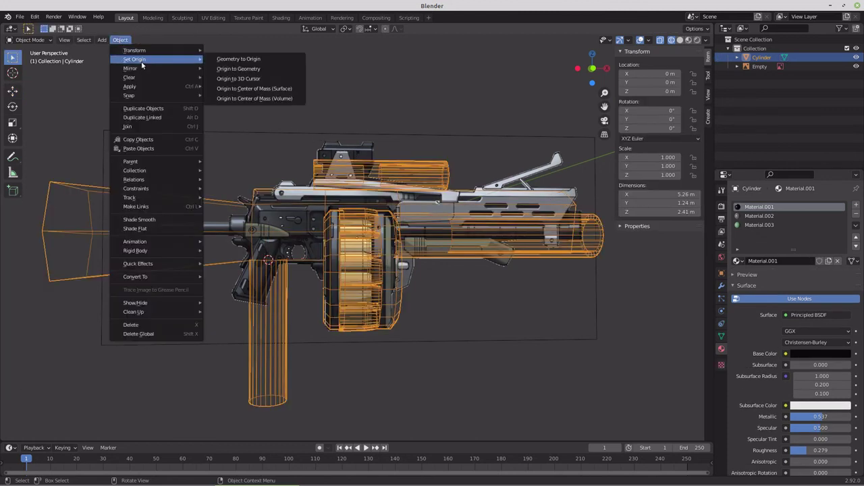
click(243, 78)
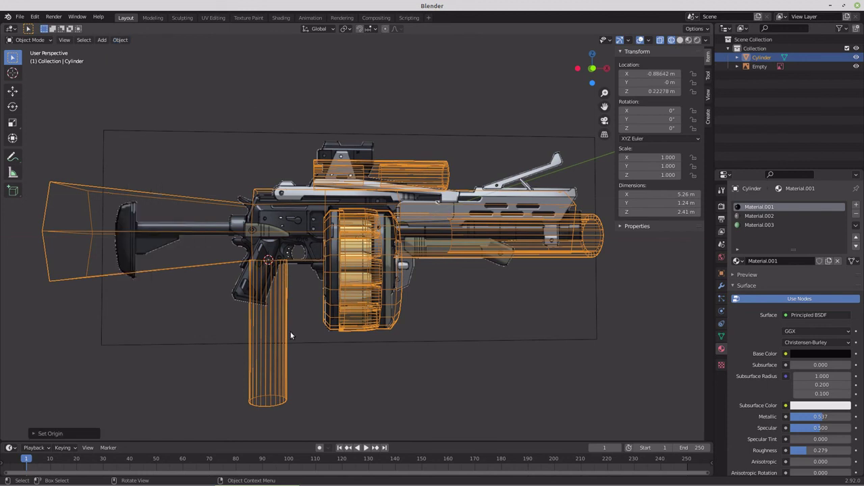
- Raise the cylinder's top ring to Z -0.069632 m, then select its bottom ring in front view
key(Tab)
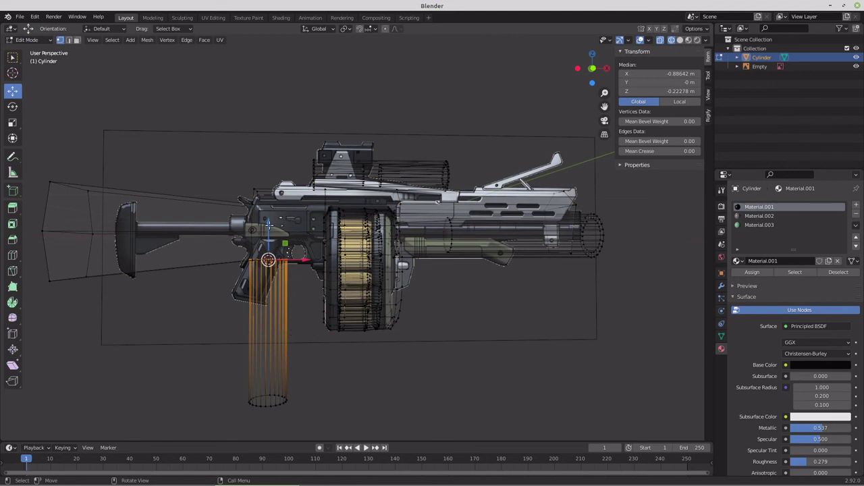
drag(270, 225, 271, 204)
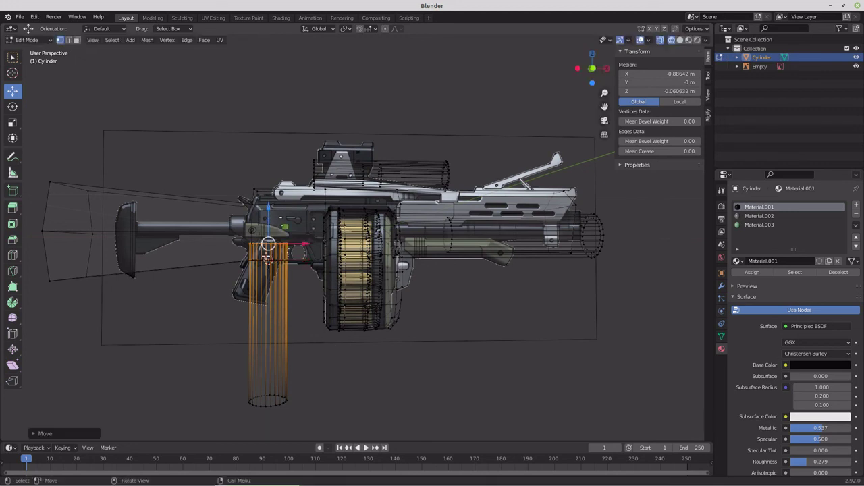
key(KP_1)
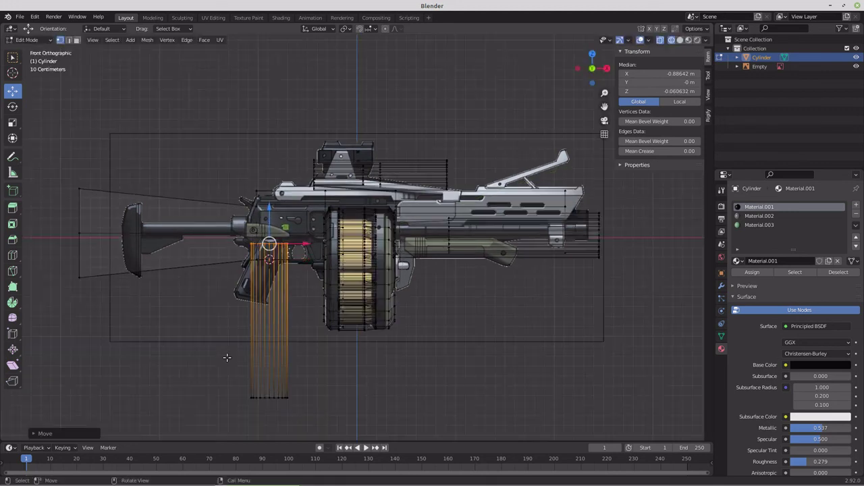
drag(217, 373, 330, 418)
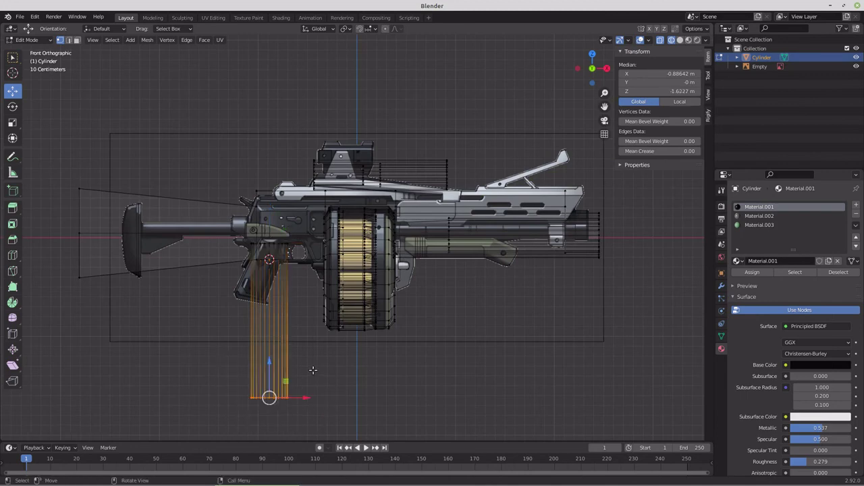
- Grow the selection to the whole grip cylinder and separate it into its own object
key(ctrl+KP_Add)
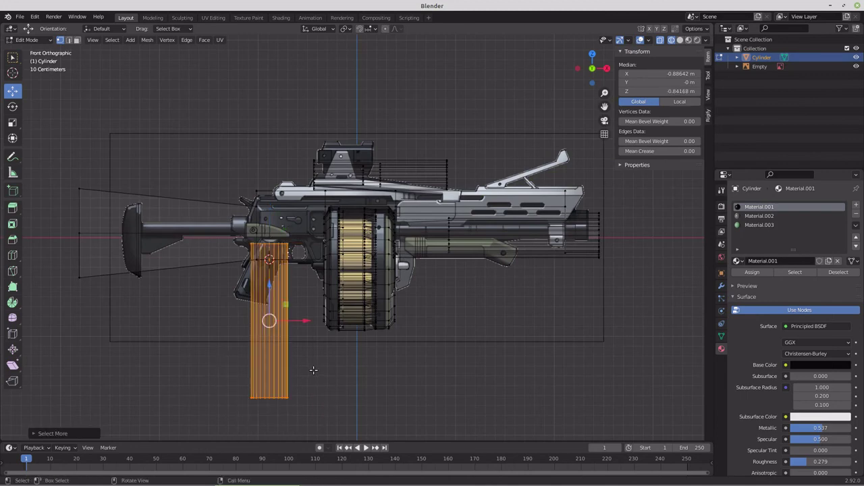
key(p)
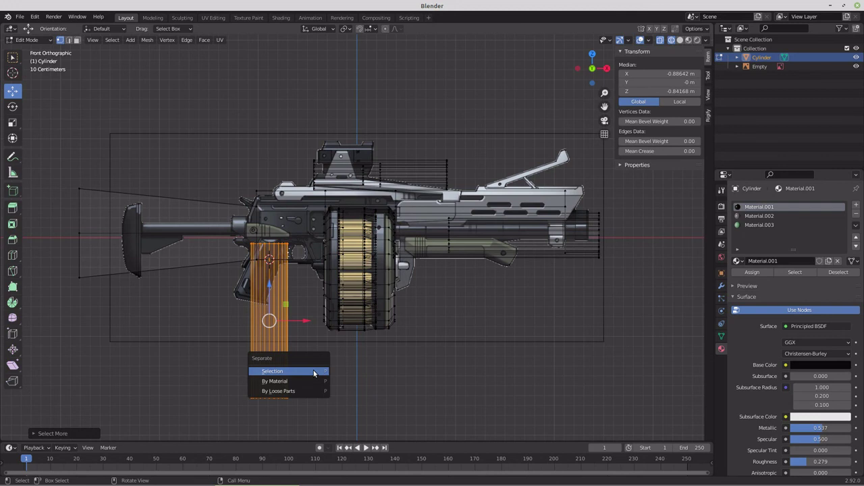
click(313, 371)
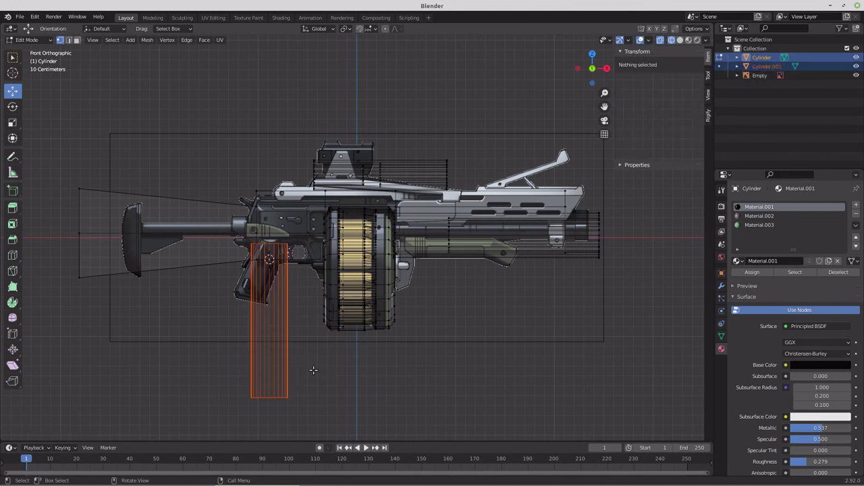
- Rename the objects GernadeLauncher and FixedPosition in the Outliner
double_click(759, 58)
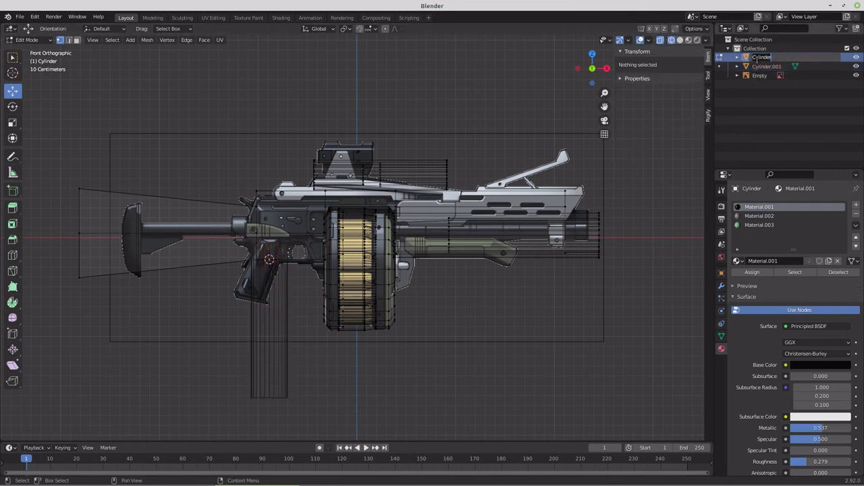
text(R)
text(Ge)
text(renadeLaunche)
key(Return)
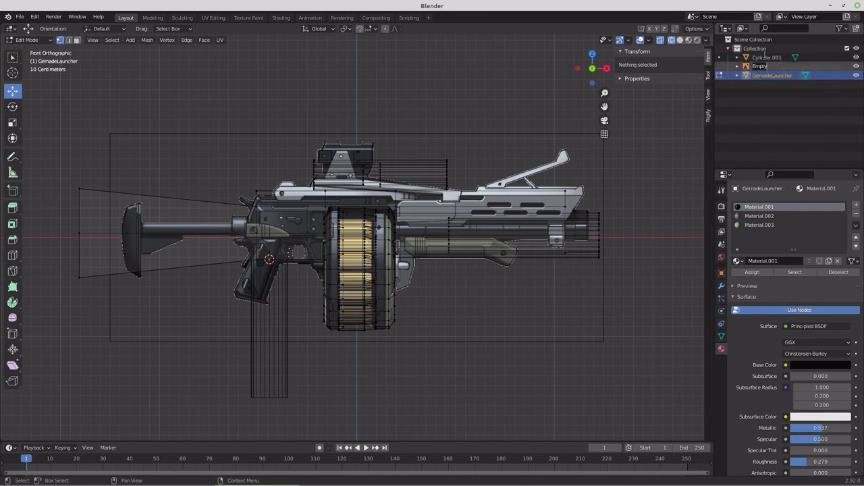
double_click(765, 57)
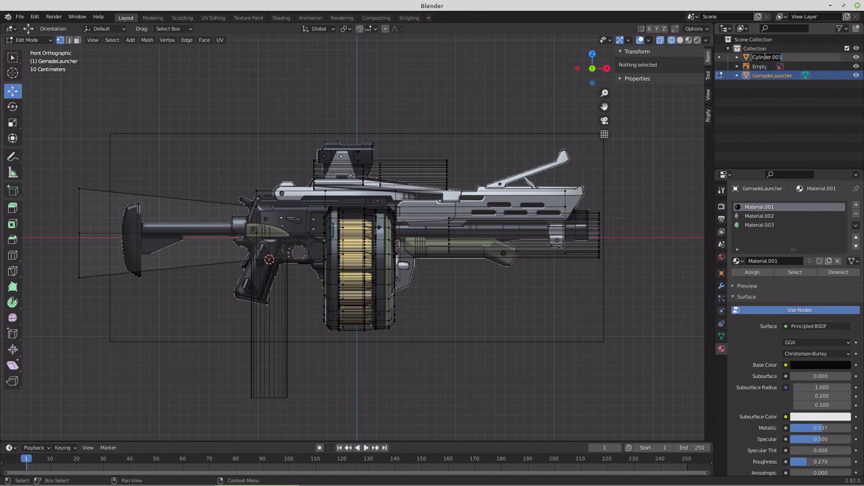
text(FixerPosition)
key(Return)
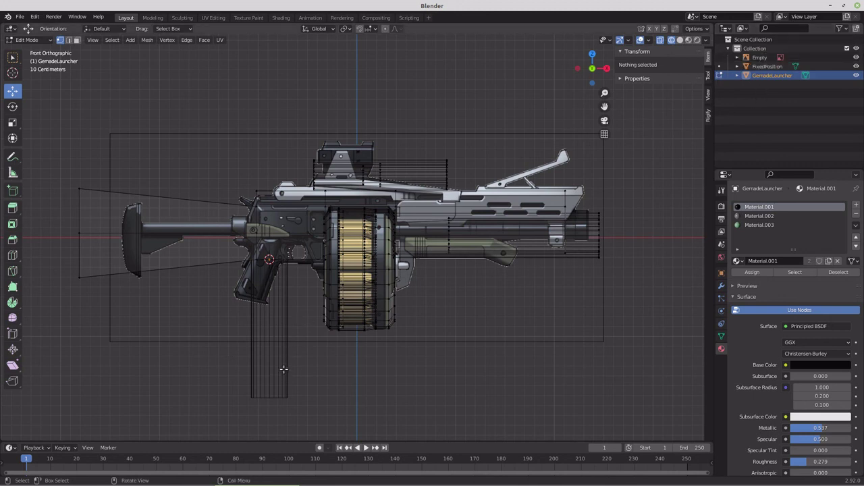